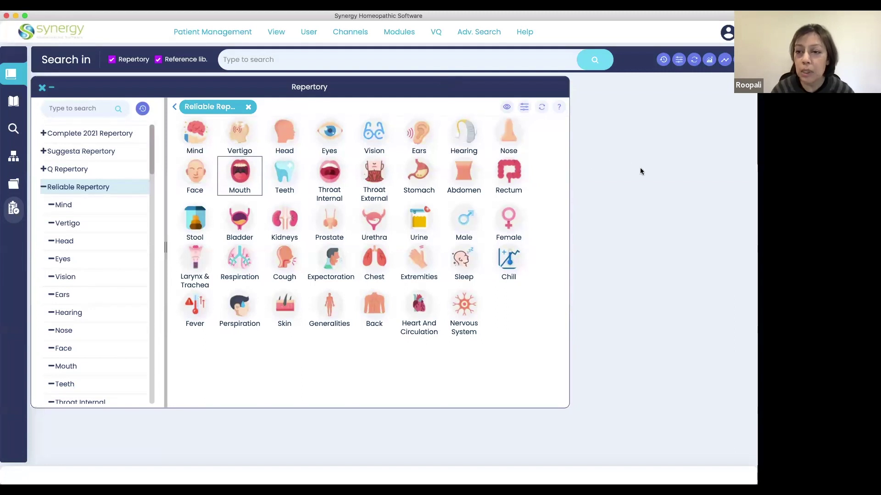
# Search the repertories and reference library for the word acrid within the Mouth section.
pyautogui.click(334, 61)
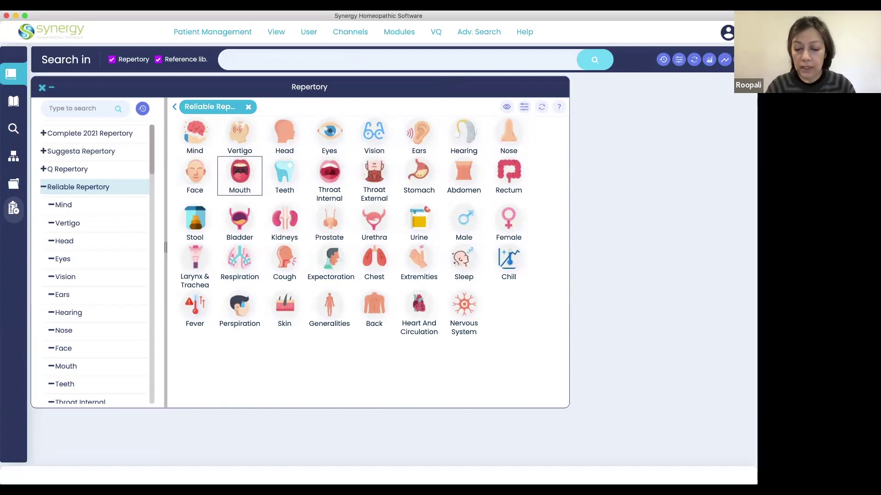
pyautogui.write('mouth')
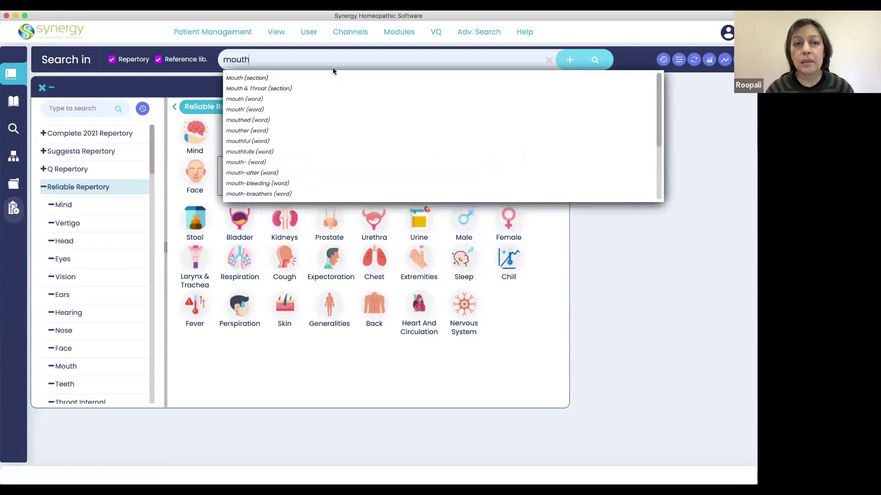
pyautogui.click(274, 77)
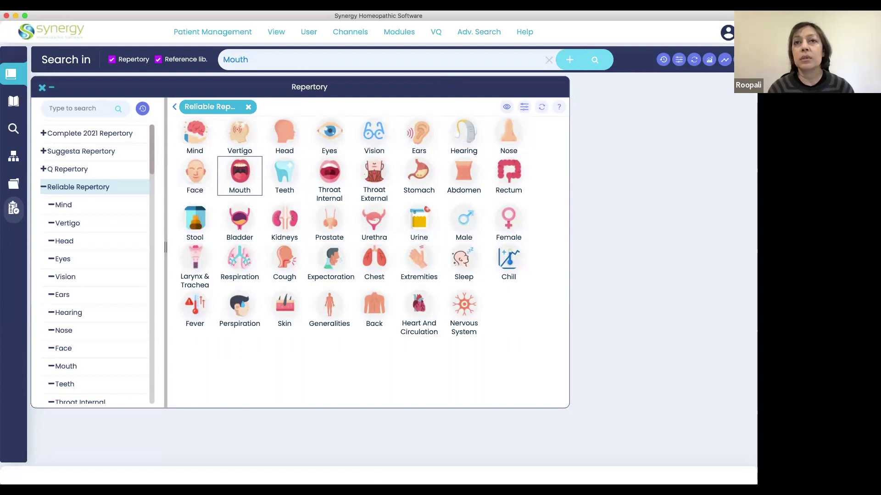
pyautogui.write('acrid')
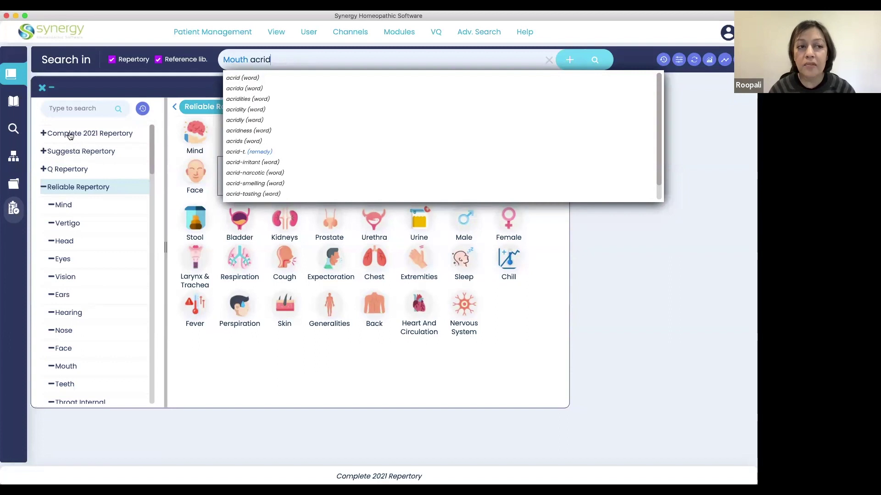
pyautogui.click(46, 188)
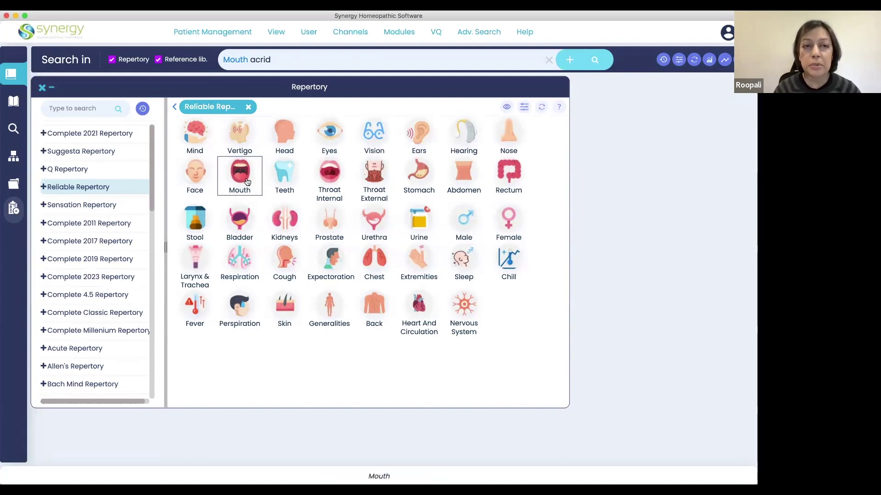
pyautogui.click(280, 60)
pyautogui.press('Return')
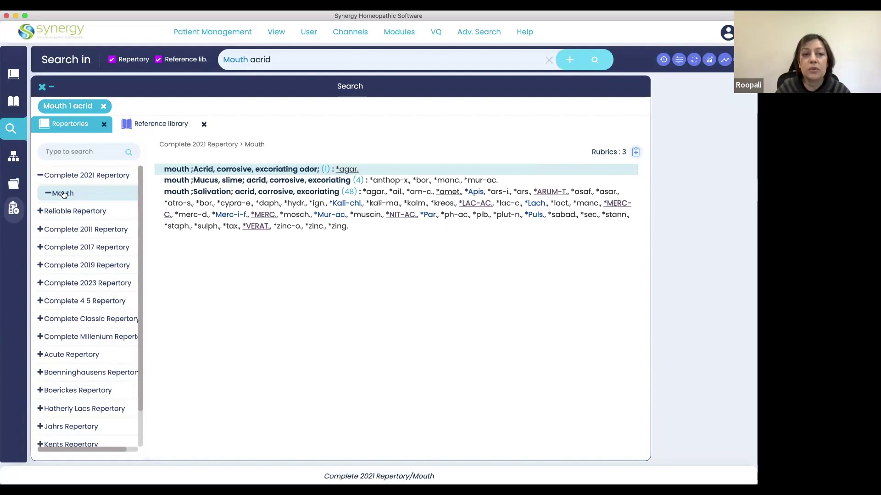
# Compare the acrid rubrics in the Mouth section of the Reliable Repertory with those in the Complete 2021 Repertory.
pyautogui.click(77, 212)
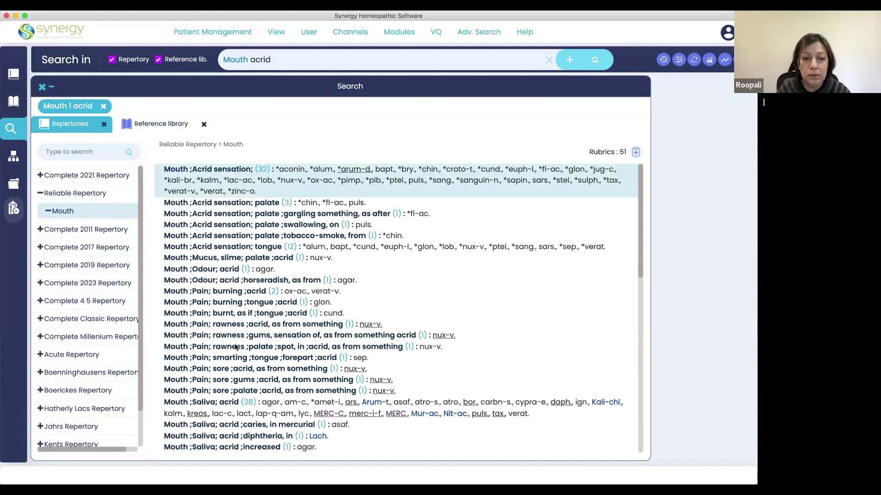
pyautogui.scroll(-5, 236, 347)
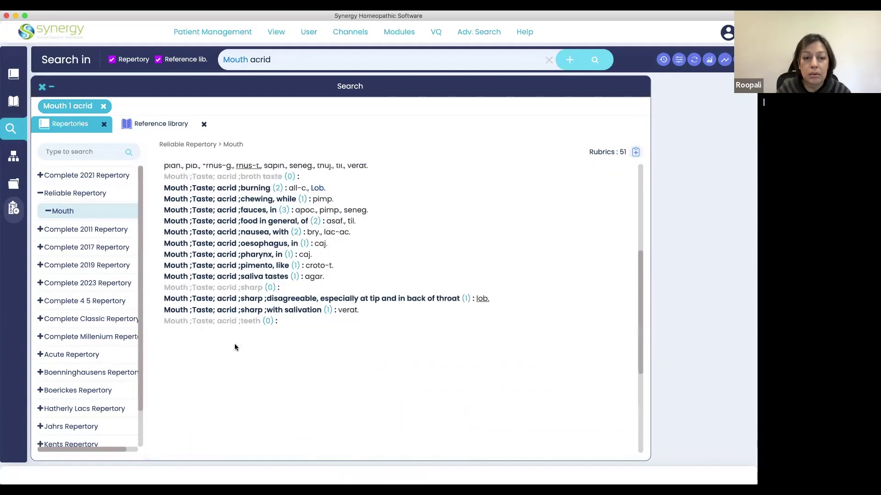
pyautogui.scroll(-2, 235, 348)
pyautogui.scroll(8, 234, 344)
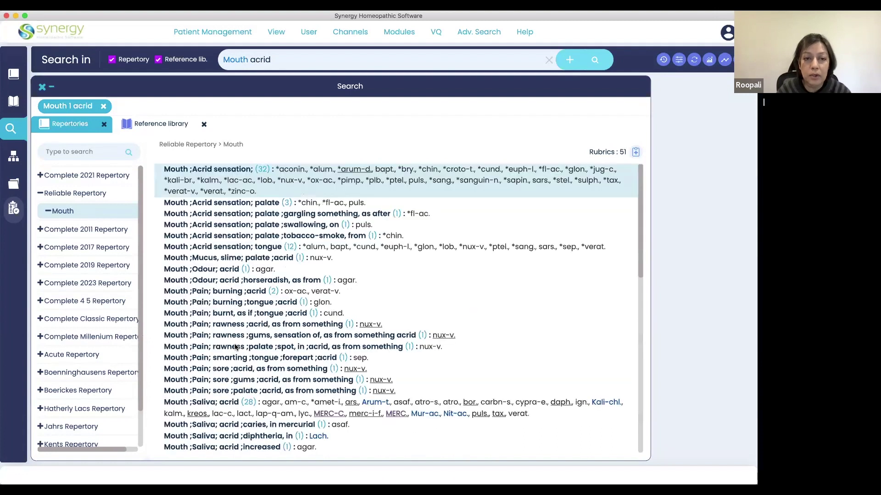
pyautogui.click(98, 179)
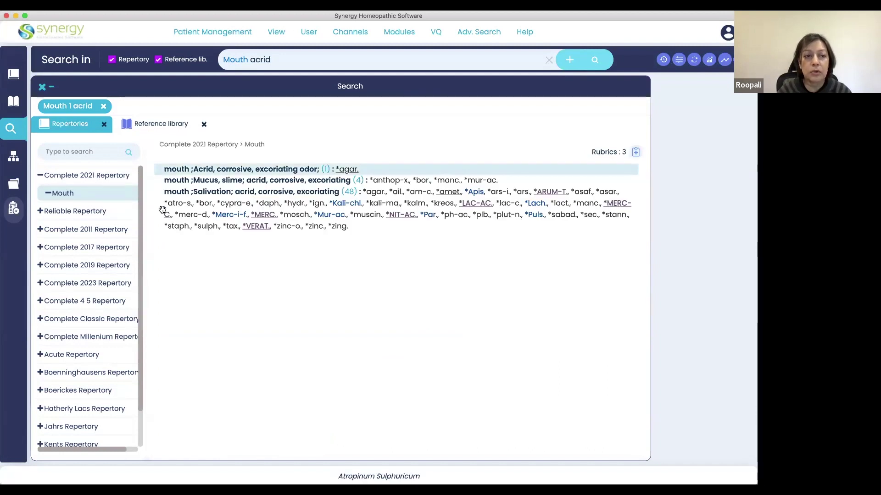
pyautogui.click(77, 211)
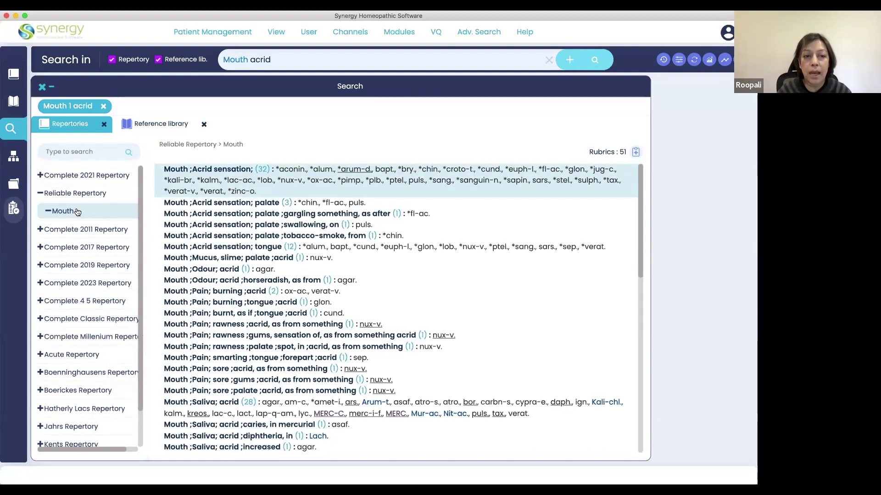
pyautogui.scroll(-10, 266, 336)
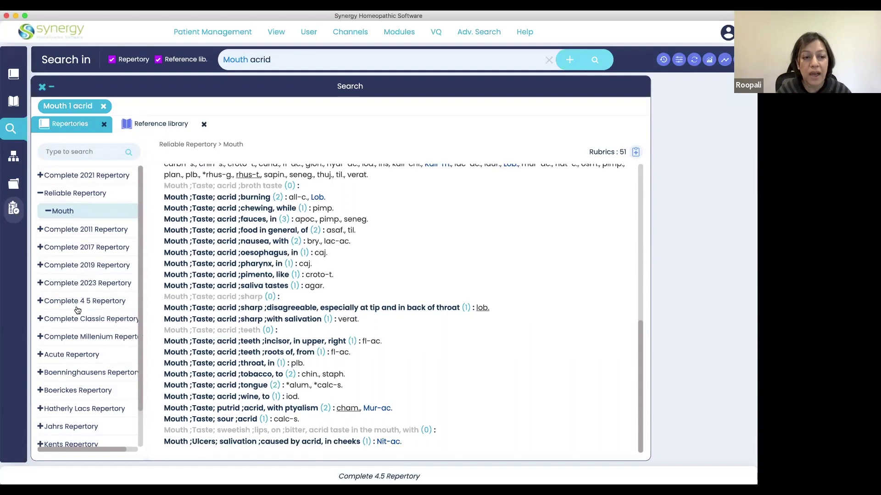
# Examine the Mouth rubrics matching acrid in the Acute Repertory and in Boericke's Repertory.
pyautogui.scroll(-2, 76, 365)
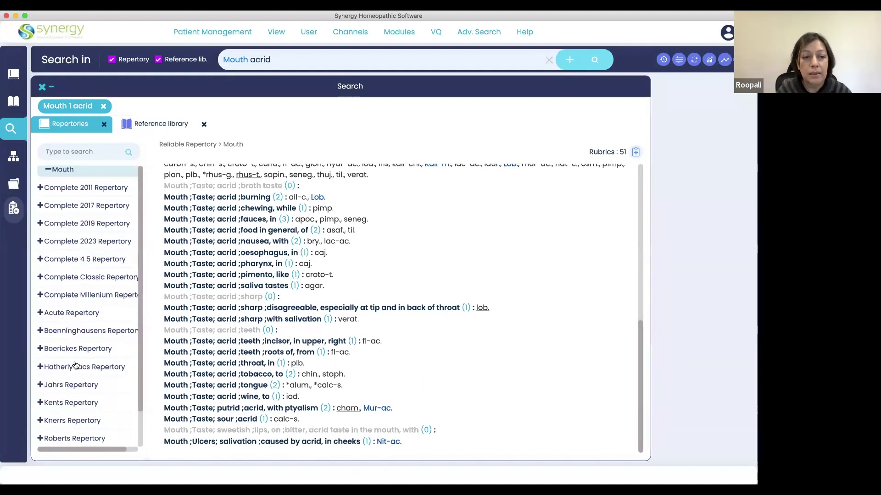
pyautogui.click(73, 310)
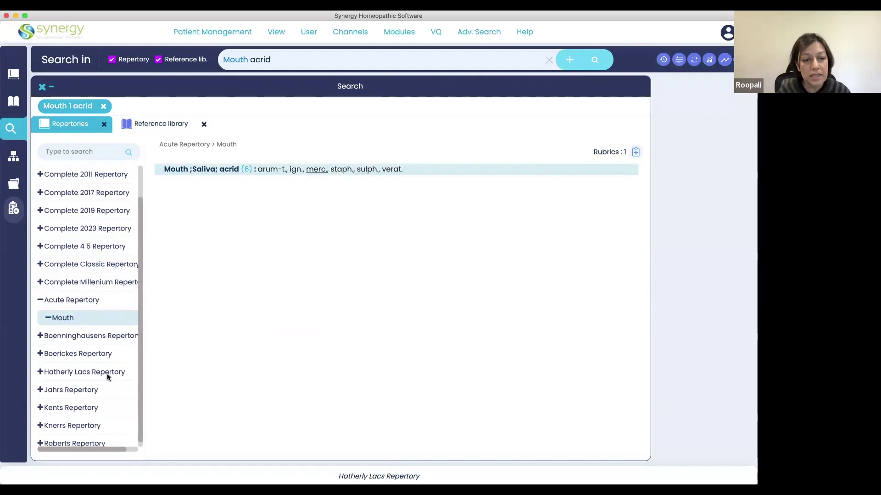
pyautogui.scroll(-1, 109, 374)
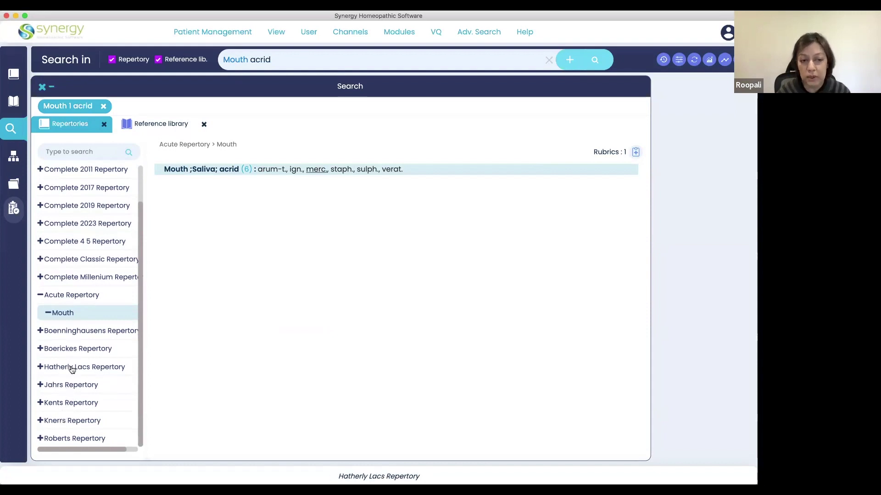
pyautogui.click(72, 350)
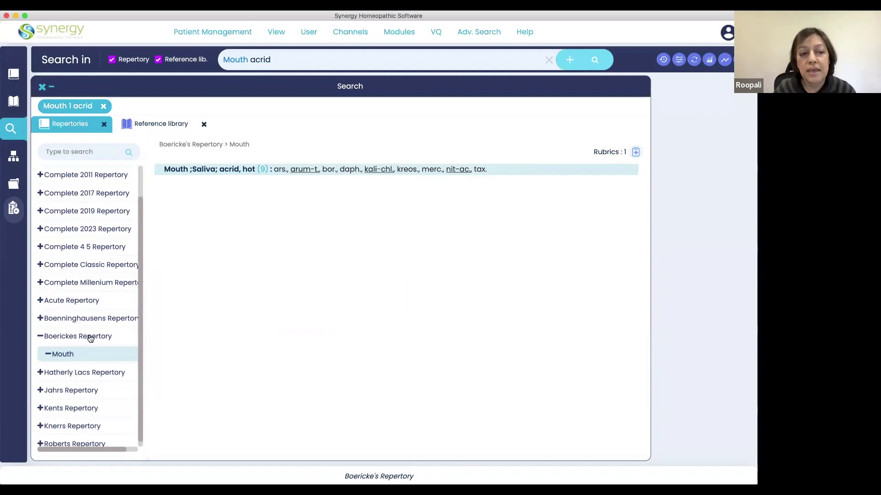
pyautogui.scroll(2, 90, 338)
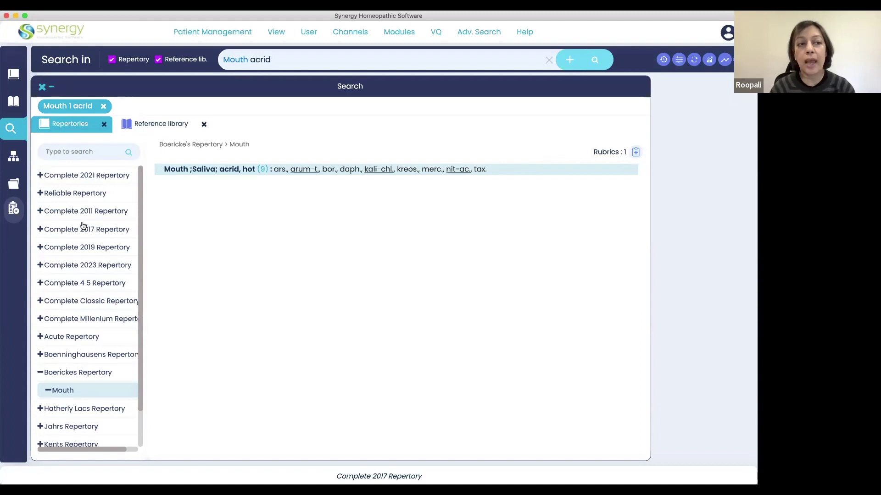
# Look through the full list of available repertories, and display the Reference Library by books instead of remedies.
pyautogui.click(12, 74)
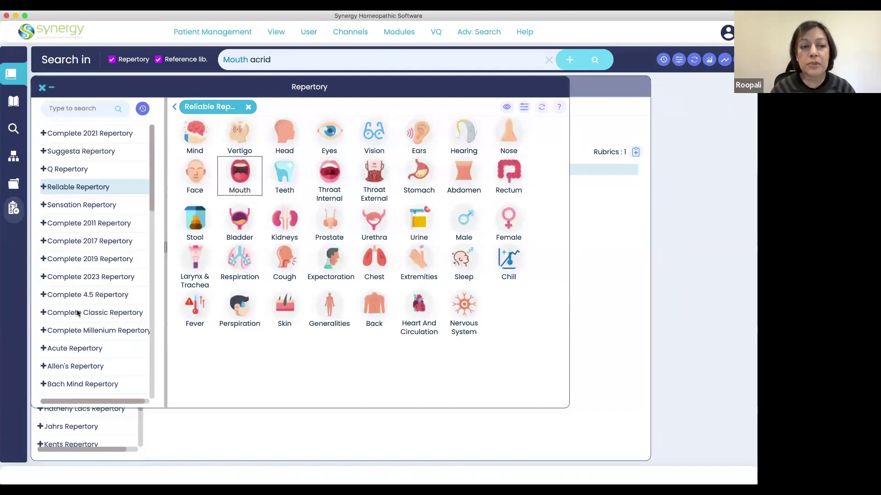
pyautogui.scroll(-5, 76, 310)
pyautogui.scroll(-10, 76, 310)
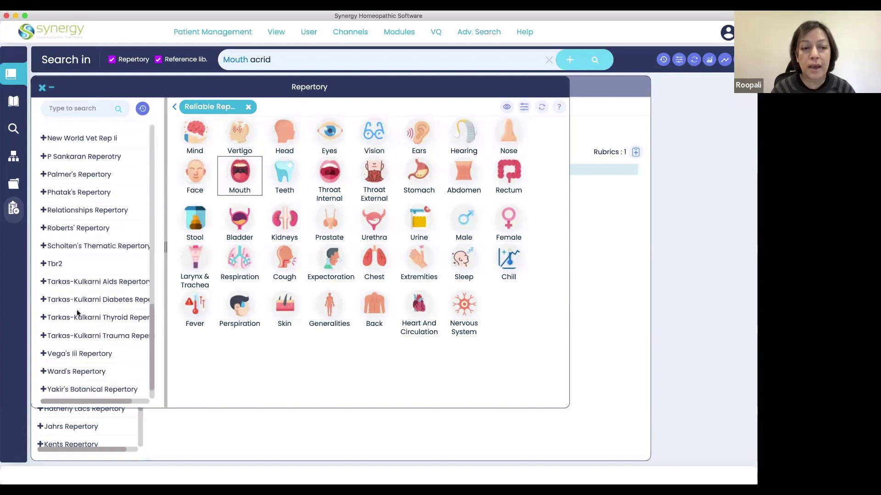
pyautogui.scroll(15, 76, 309)
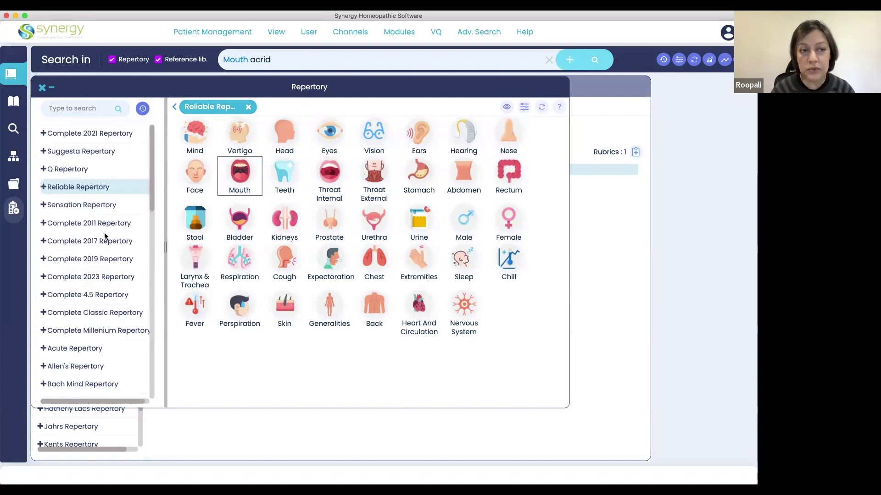
pyautogui.click(14, 103)
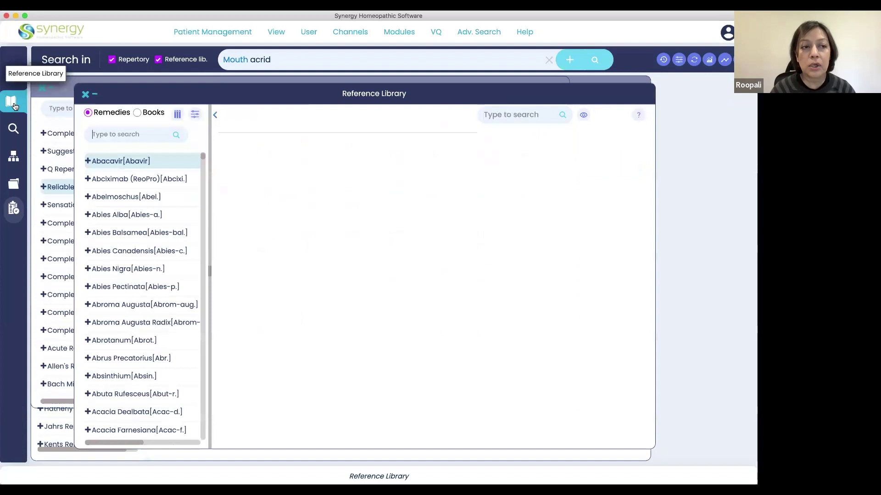
pyautogui.click(155, 113)
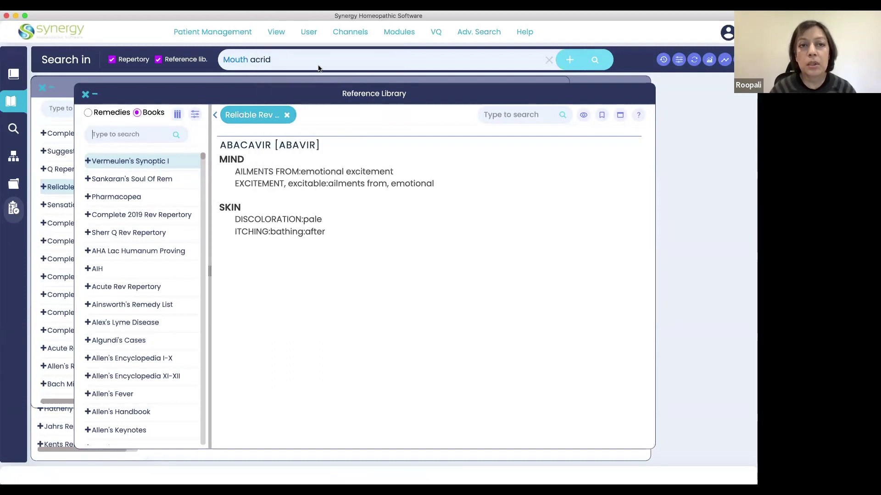
# Remove the Sensation, Reliable, Q and Suggesta repertories from the default repertories in the Repertory Settings preferences.
pyautogui.click(309, 33)
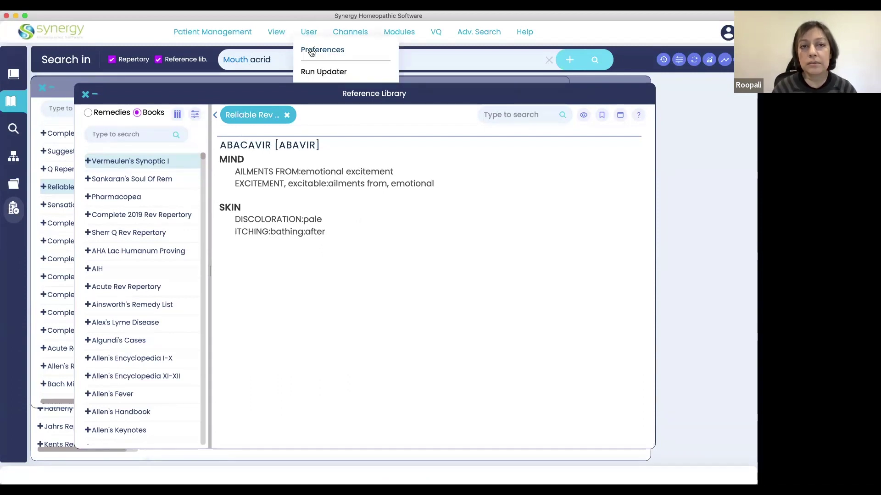
pyautogui.click(311, 51)
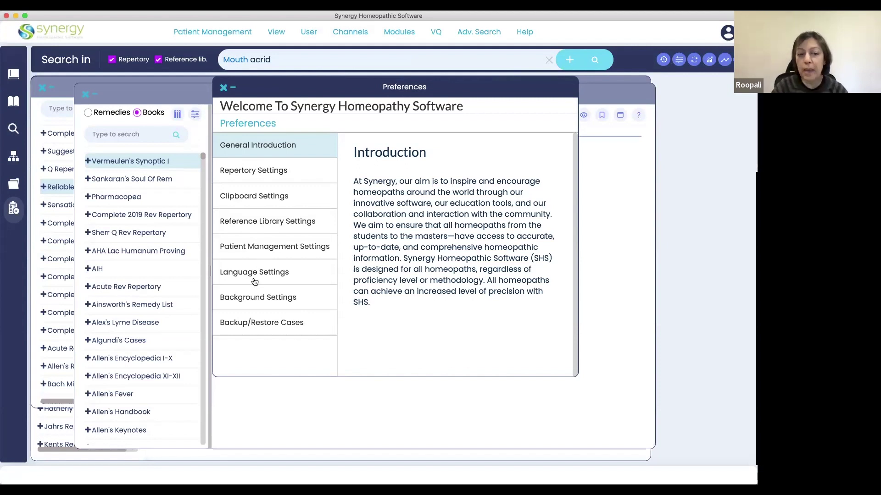
pyautogui.click(255, 172)
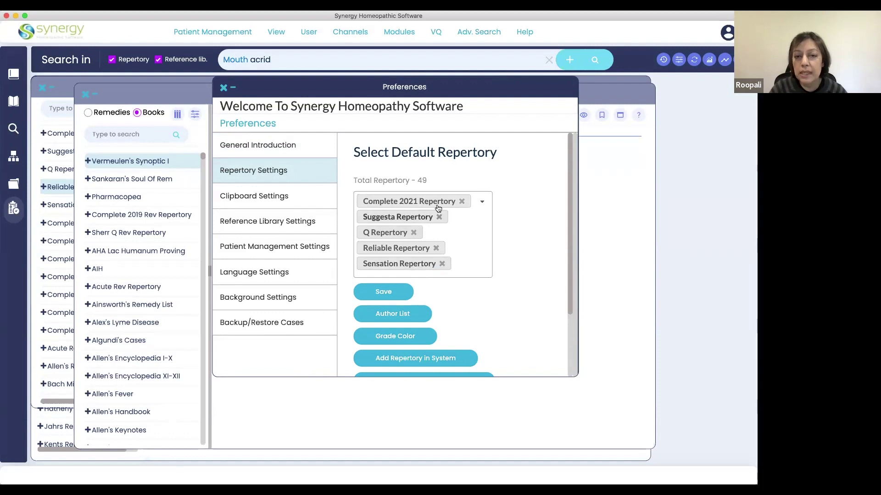
pyautogui.click(442, 264)
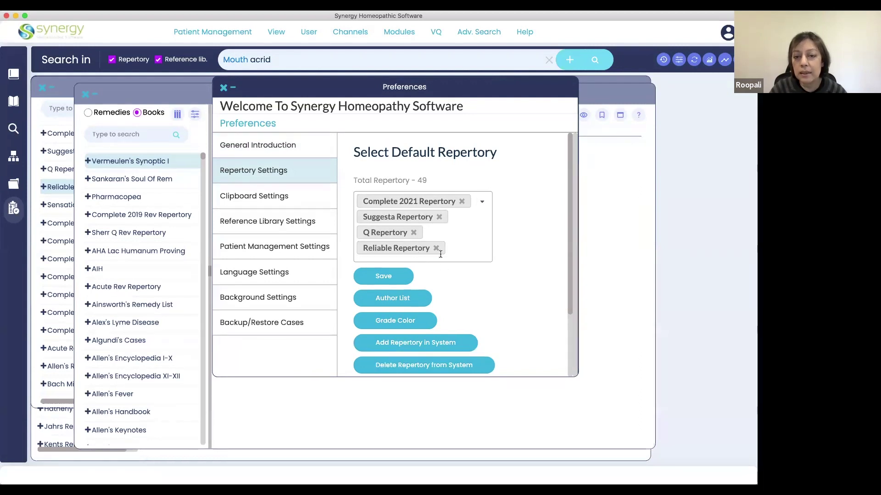
pyautogui.click(436, 247)
pyautogui.click(413, 233)
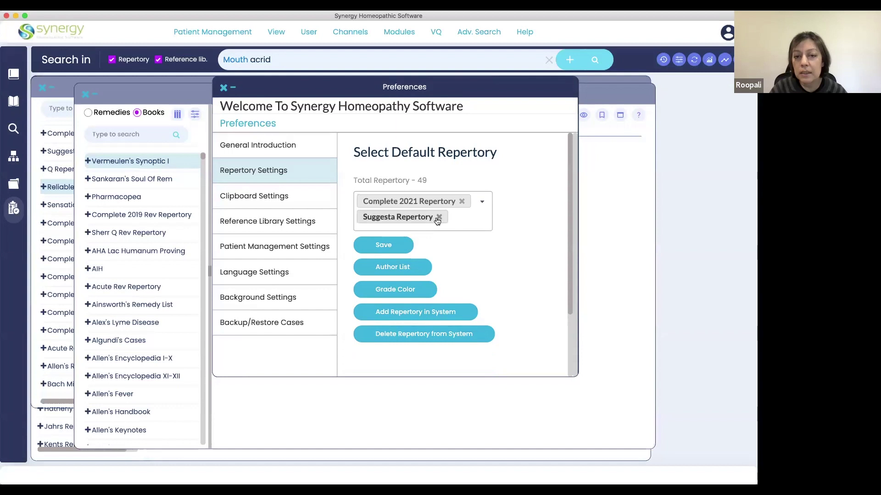
pyautogui.click(438, 217)
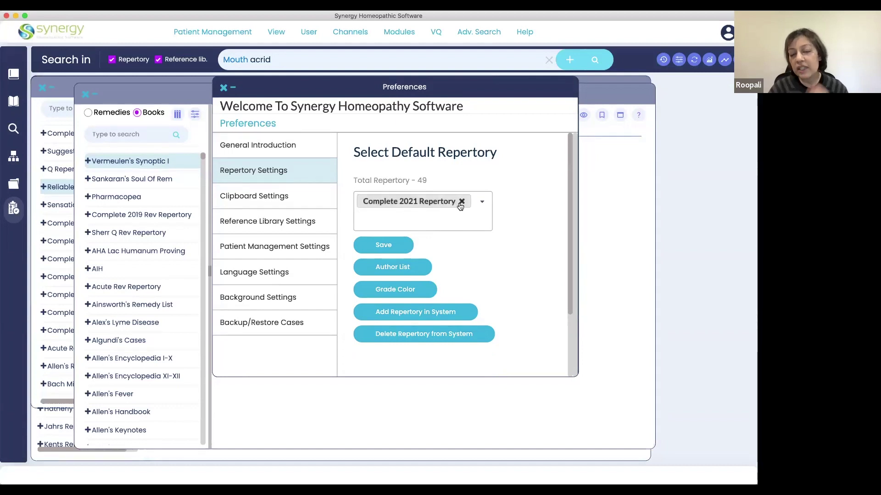
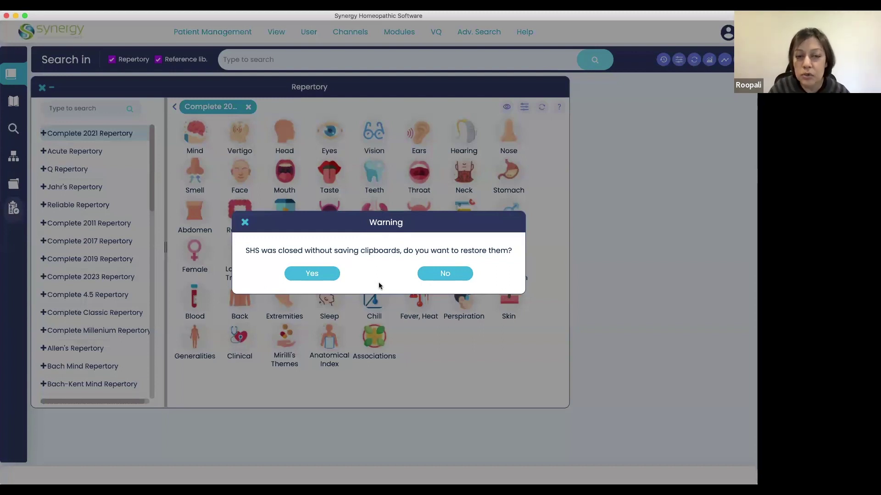
# Decline restoring the clipboards and remove Complete 2019 Rev Repertory and Sherr Q Rev Repertory from the Reference Library Settings in the preferences.
pyautogui.click(442, 276)
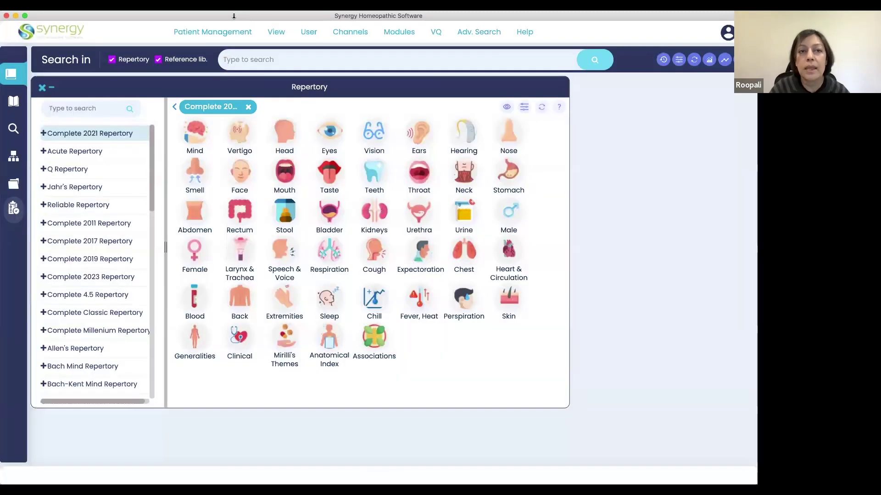
pyautogui.click(307, 32)
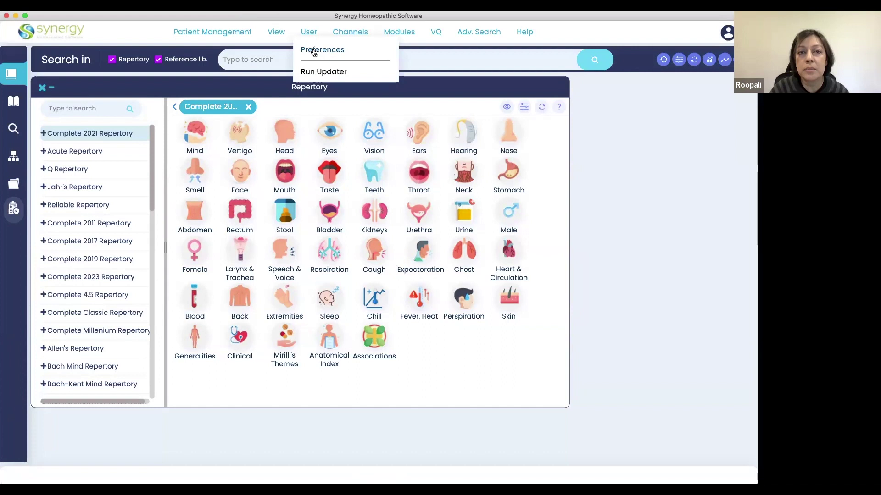
pyautogui.click(317, 50)
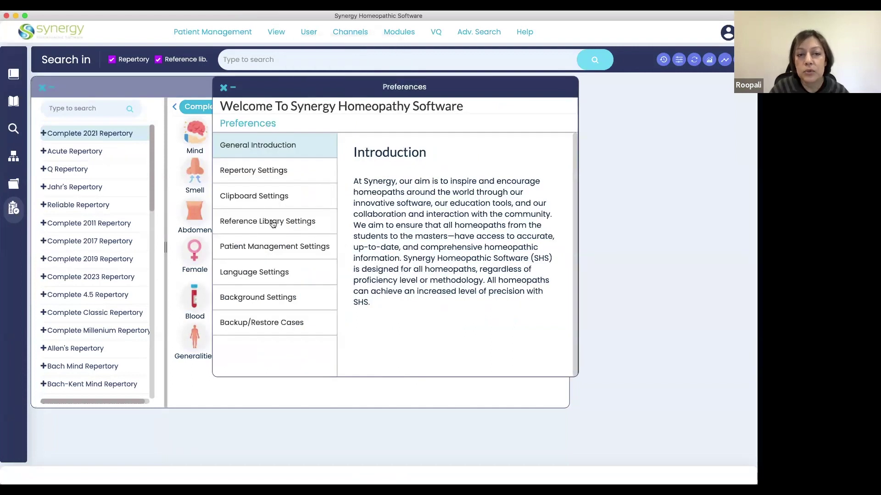
pyautogui.click(272, 222)
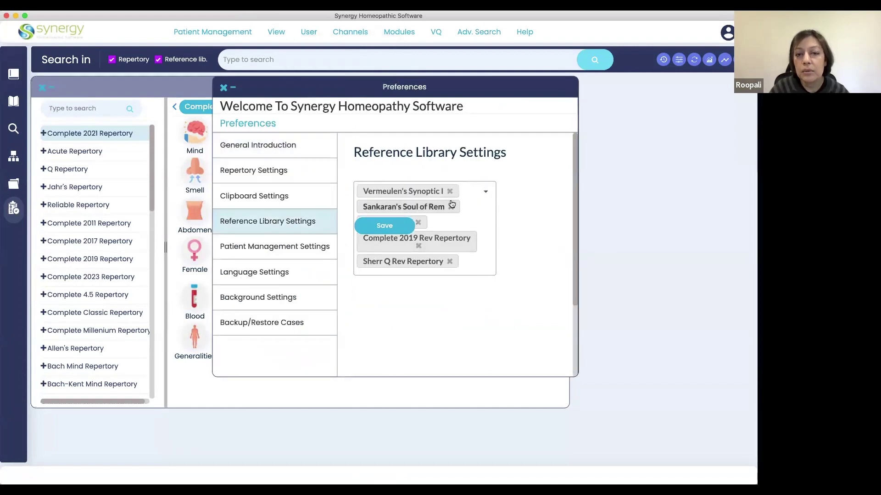
pyautogui.click(449, 261)
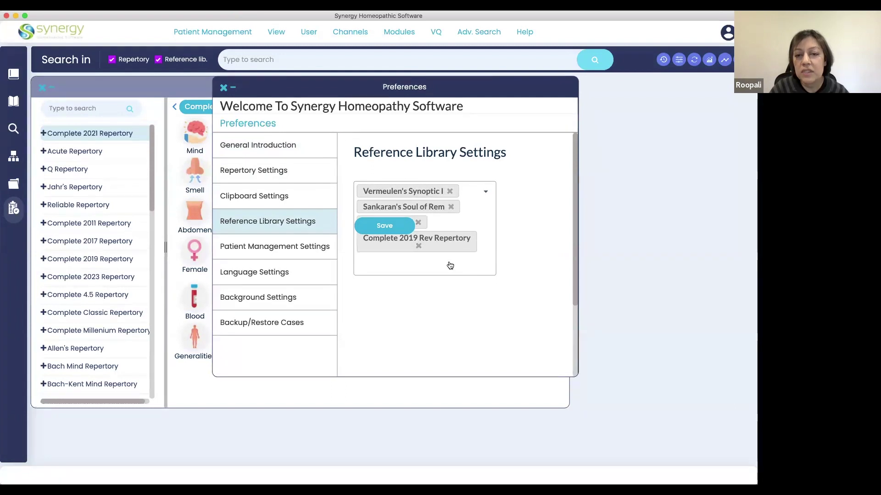
pyautogui.click(418, 247)
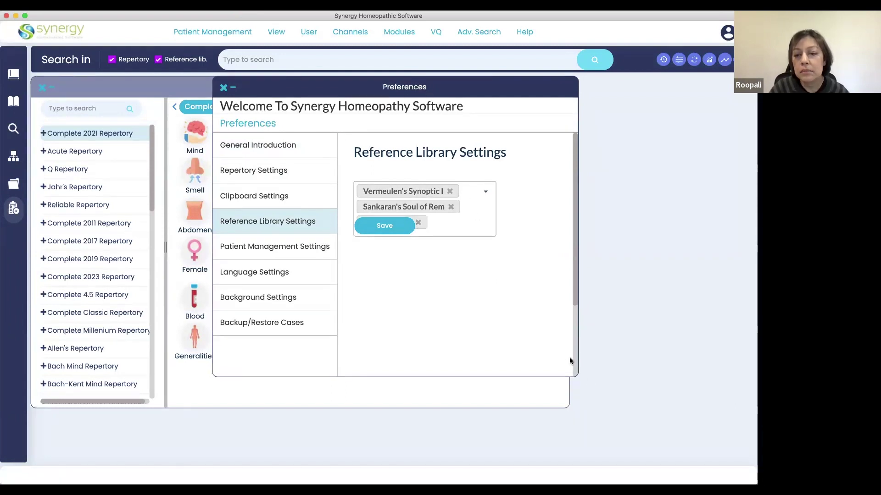
pyautogui.moveTo(579, 372); pyautogui.dragTo(707, 367)
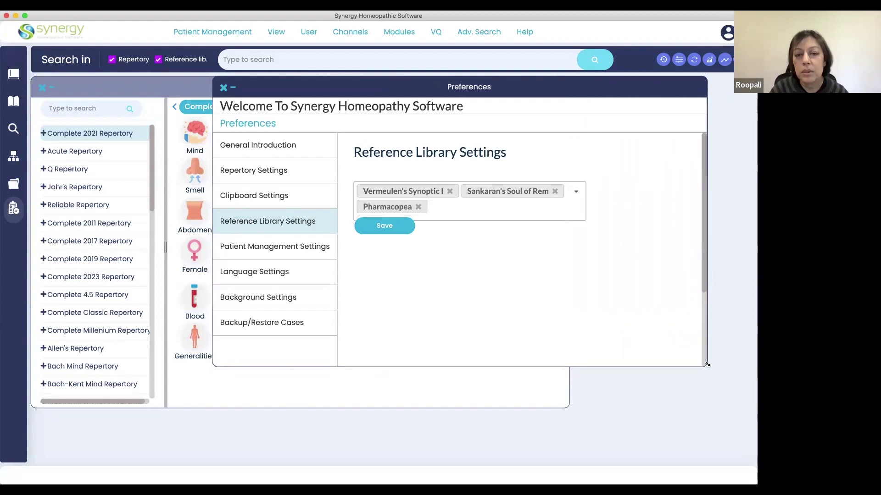
# Find the Sankaran titles and add Sankaran's Sensation to the default reference library books.
pyautogui.click(458, 209)
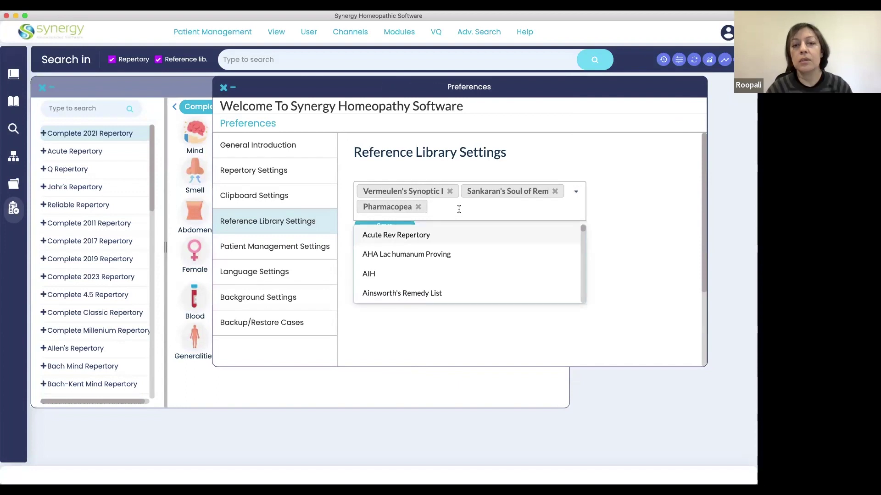
pyautogui.write('wi')
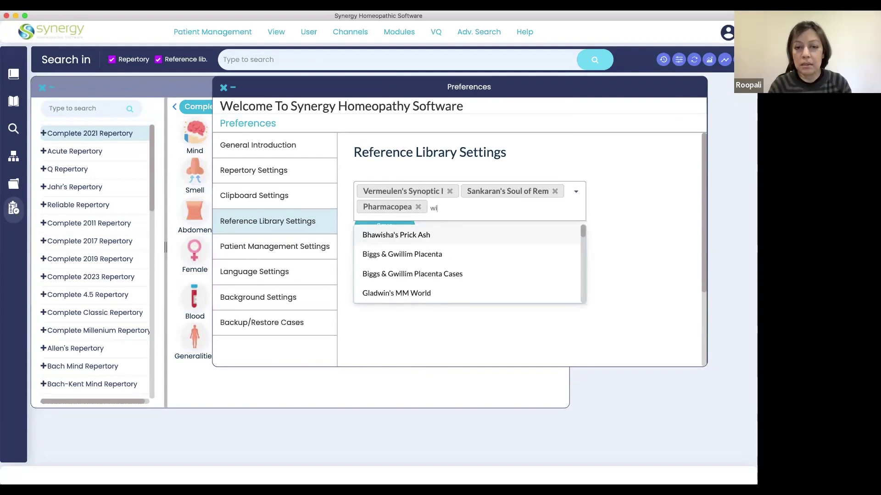
pyautogui.press('BackSpace')
pyautogui.press('BackSpace')
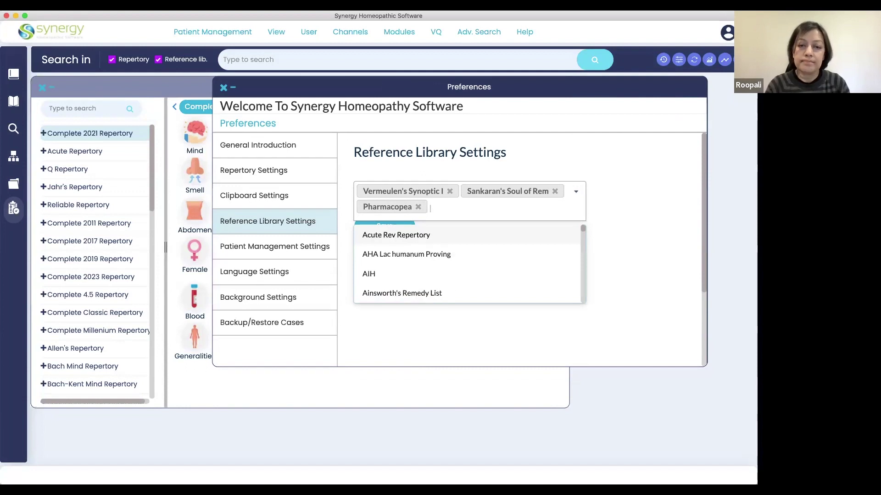
pyautogui.write('san')
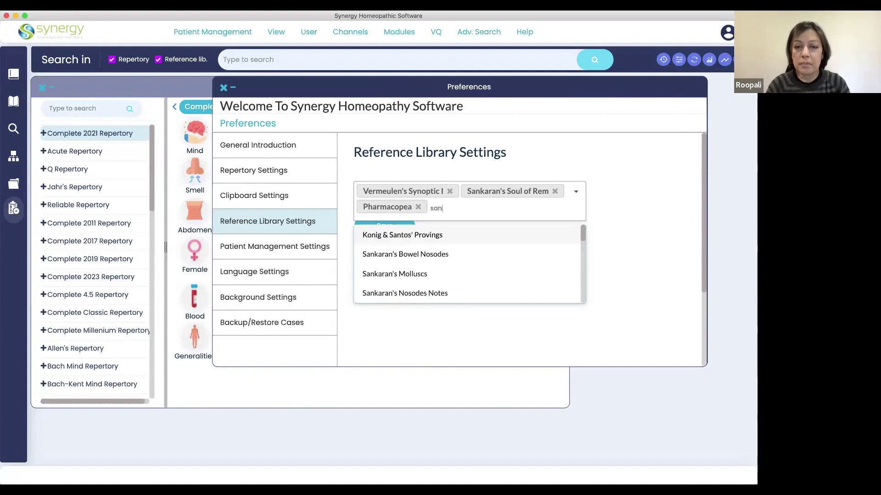
pyautogui.write('ka')
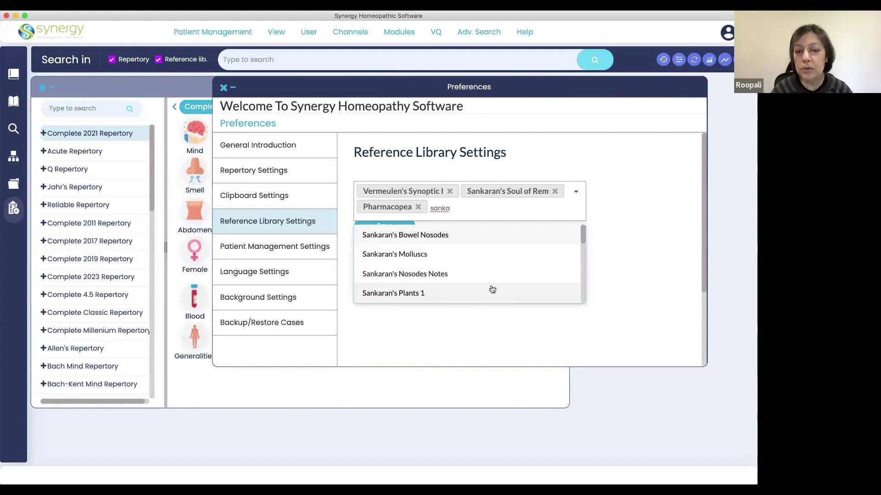
pyautogui.scroll(-5, 492, 289)
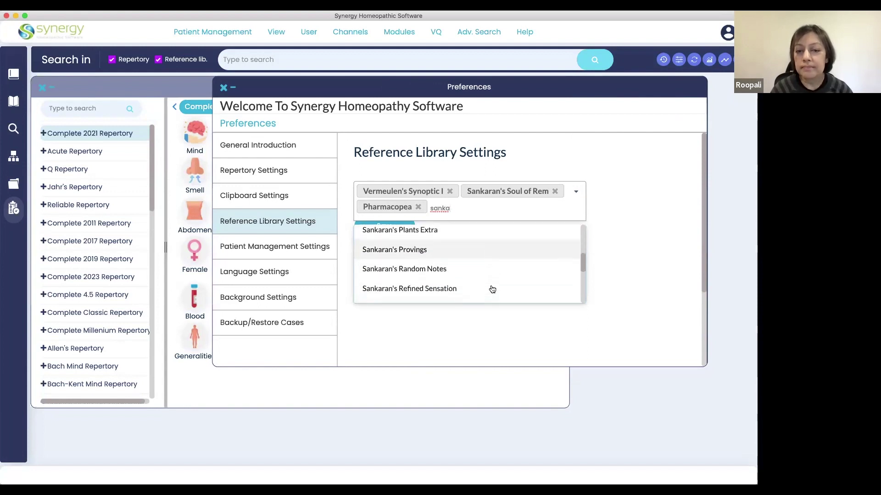
pyautogui.scroll(-3, 492, 289)
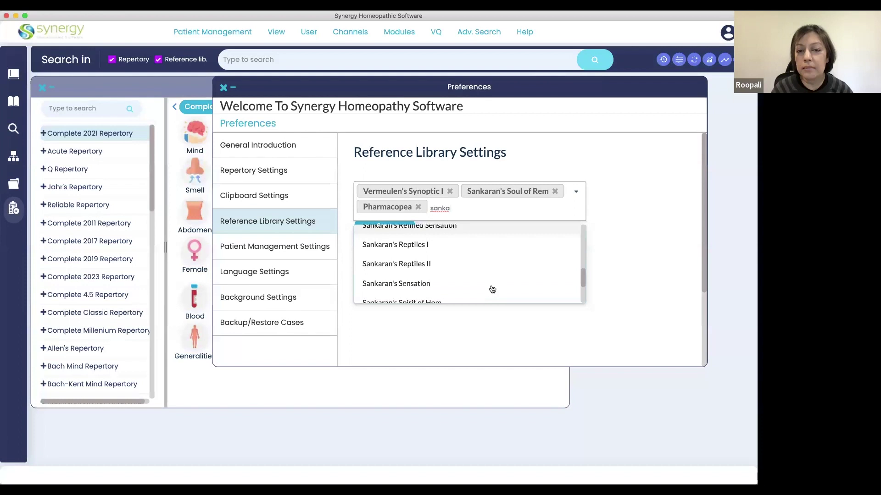
pyautogui.click(405, 285)
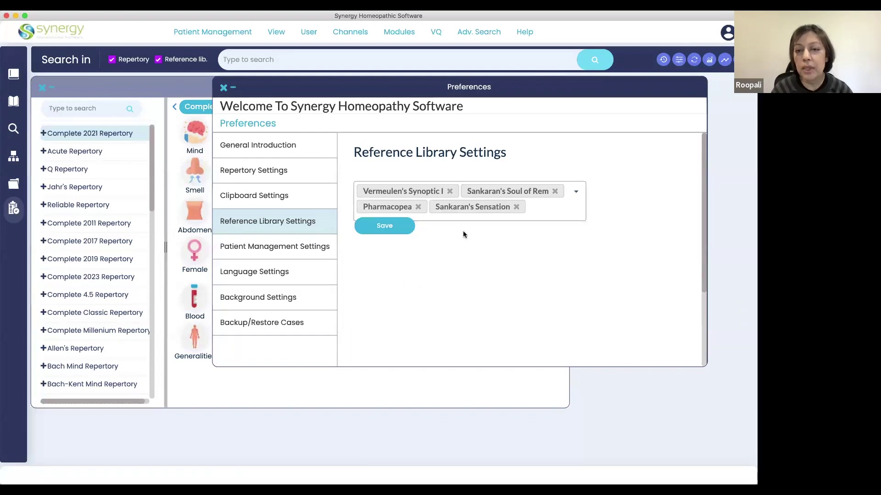
# Replace Pharmacopea with Vermeulen's Prisma in the default reference library books and save the settings.
pyautogui.click(419, 207)
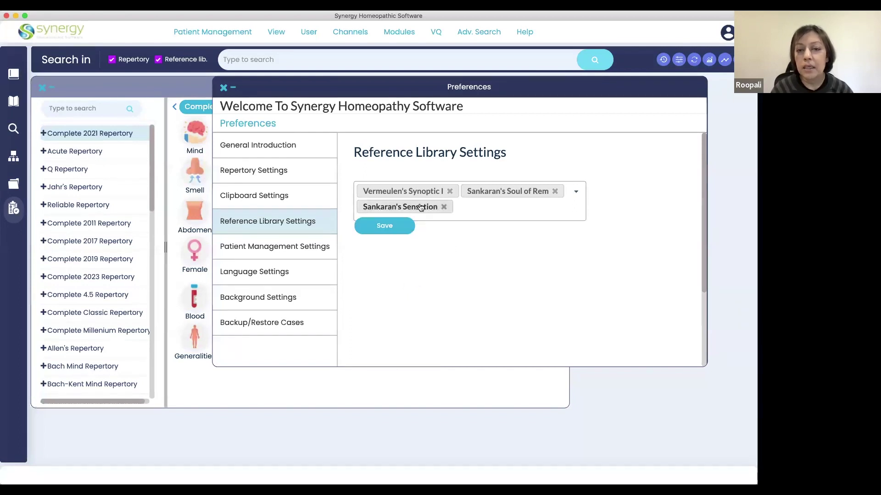
pyautogui.click(480, 210)
pyautogui.write('verme')
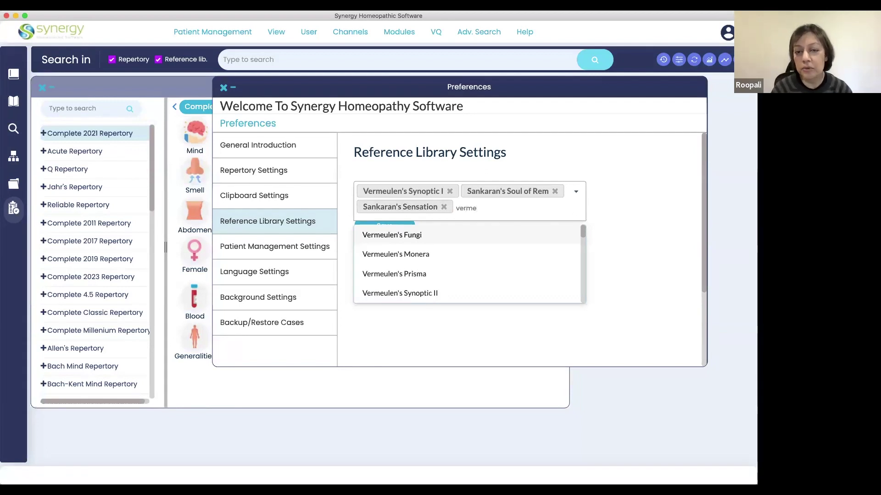
pyautogui.click(416, 275)
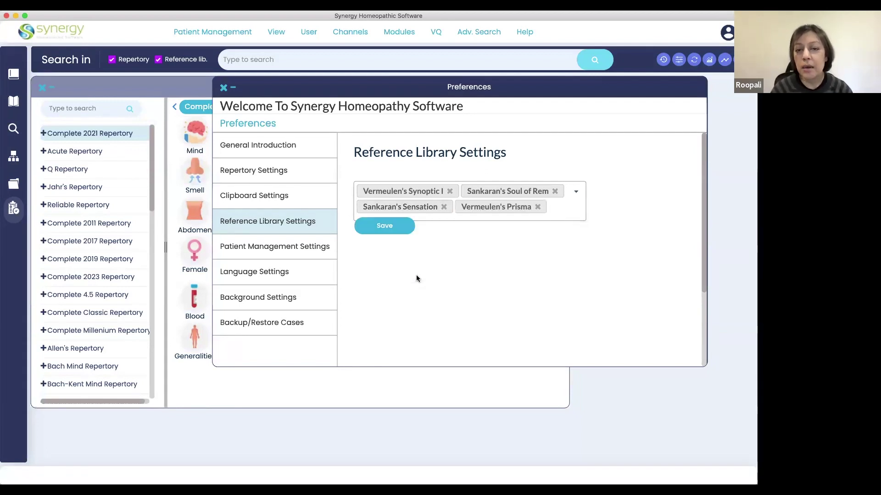
pyautogui.click(384, 225)
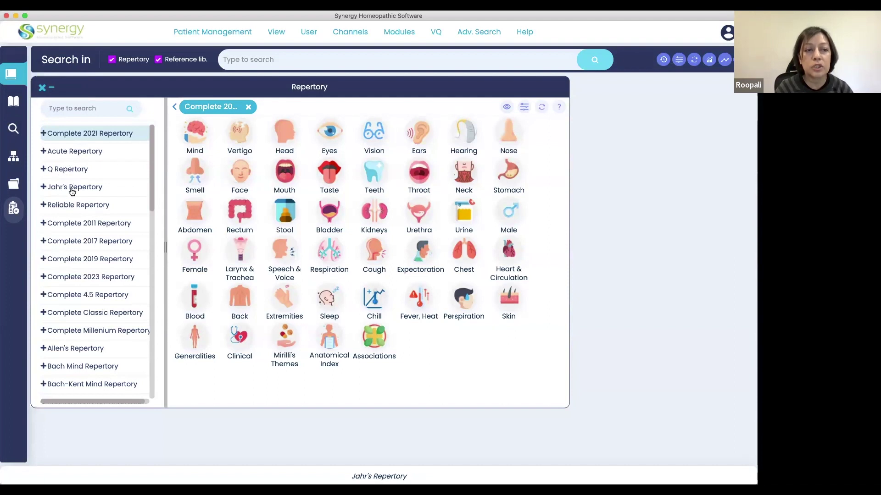
# Open the Reference Library and list it by books to check the order of the default titles.
pyautogui.click(14, 102)
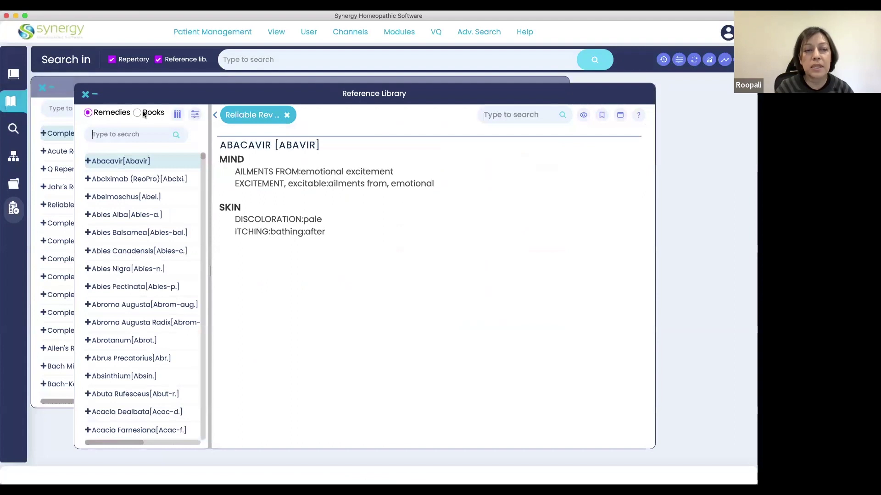
pyautogui.click(137, 113)
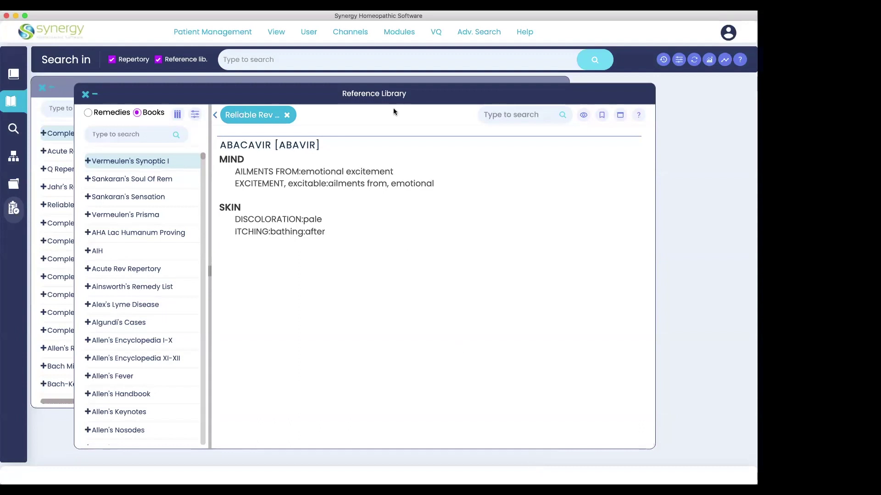
# Enter cataracts as the first term of a search across the repertories and reference library.
pyautogui.click(292, 58)
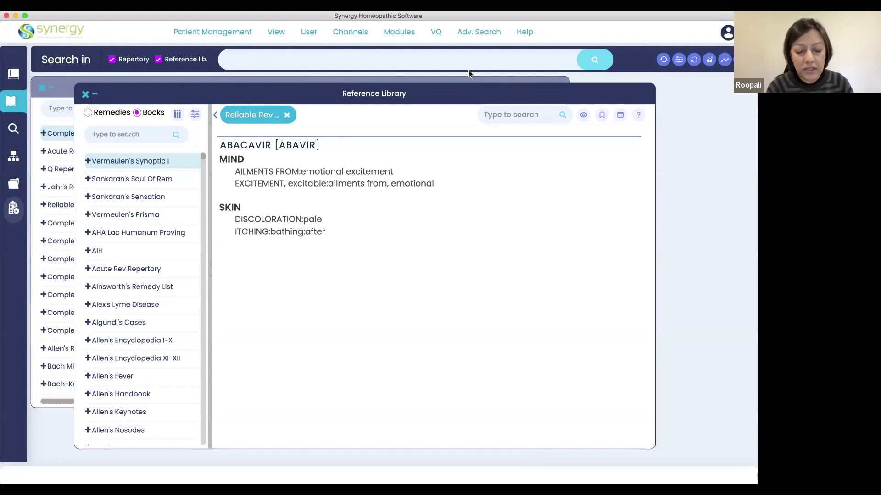
pyautogui.write('catarcts')
pyautogui.press('BackSpace')
pyautogui.press('BackSpace')
pyautogui.press('BackSpace')
pyautogui.write('acts')
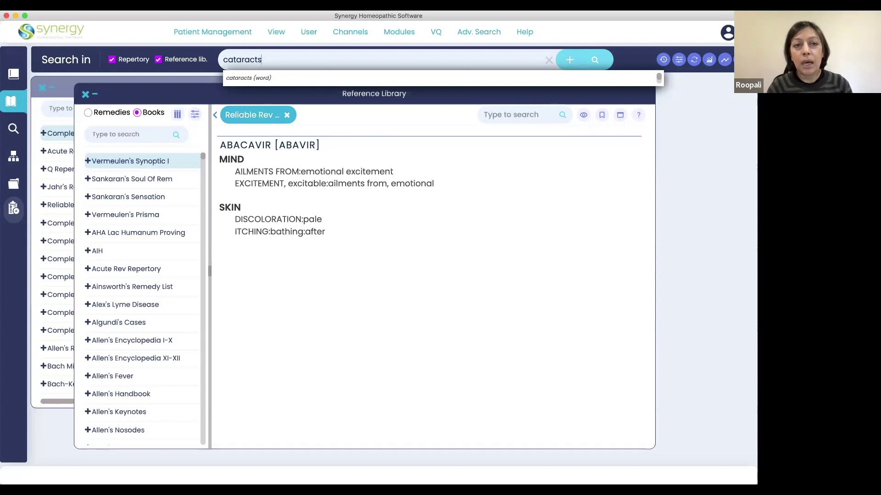
pyautogui.write('SEN')
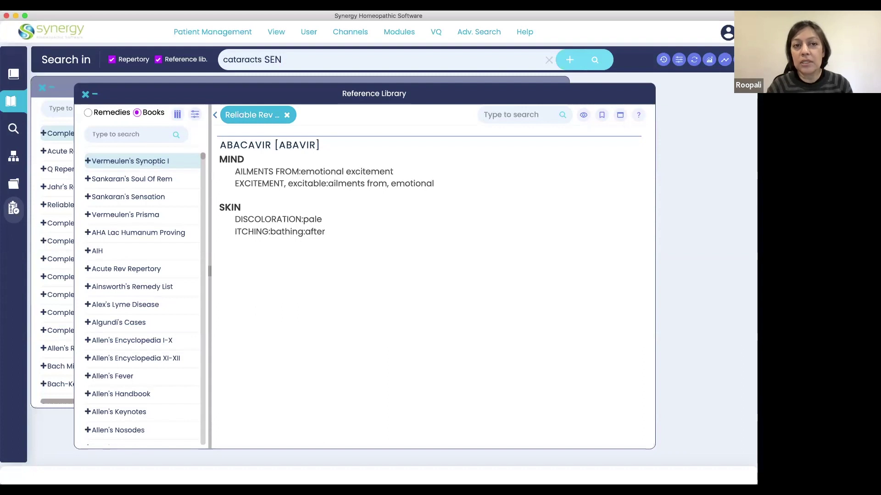
pyautogui.press('BackSpace')
pyautogui.press('BackSpace')
pyautogui.press('BackSpace')
pyautogui.press('BackSpace')
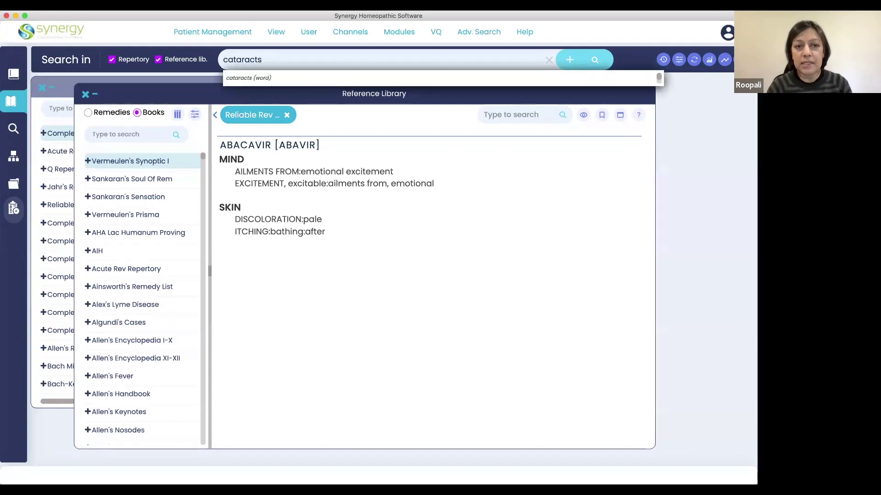
# Add the REM operator after cataracts in the search query.
pyautogui.press('Tab')
pyautogui.press('Tab')
pyautogui.press('Tab')
pyautogui.press('Tab')
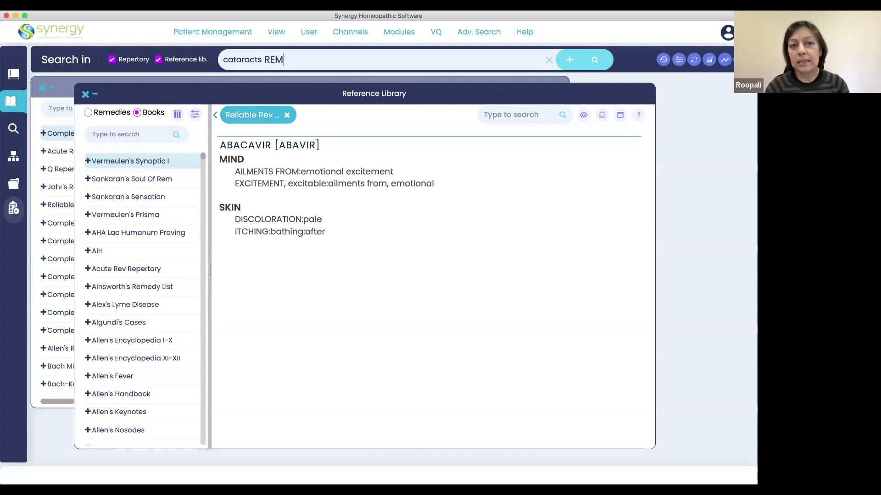
pyautogui.write('am')
pyautogui.press('BackSpace')
pyautogui.press('BackSpace')
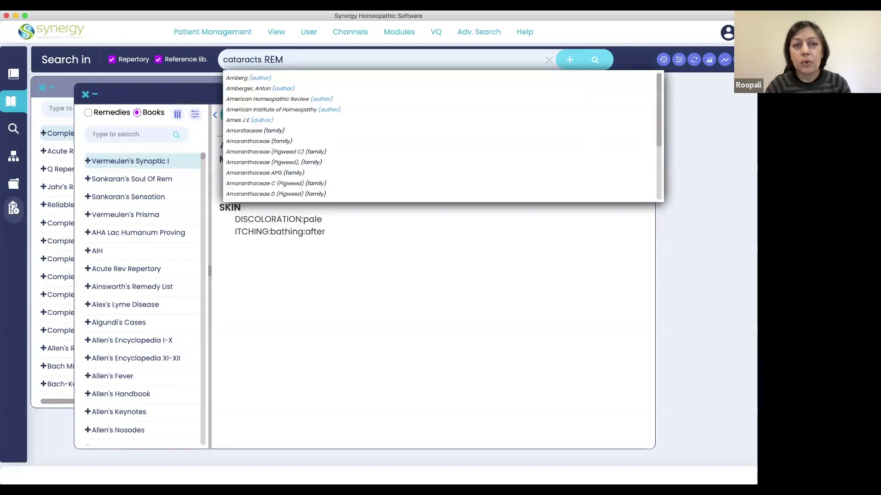
# Complete the query with menses 2 absent REM dysmenorrhea and run the search.
pyautogui.write('menses')
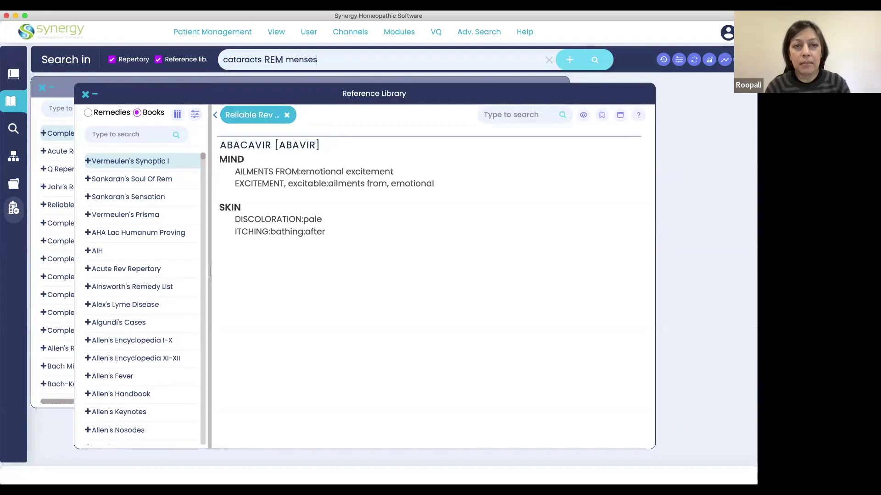
pyautogui.write(' 2 abse')
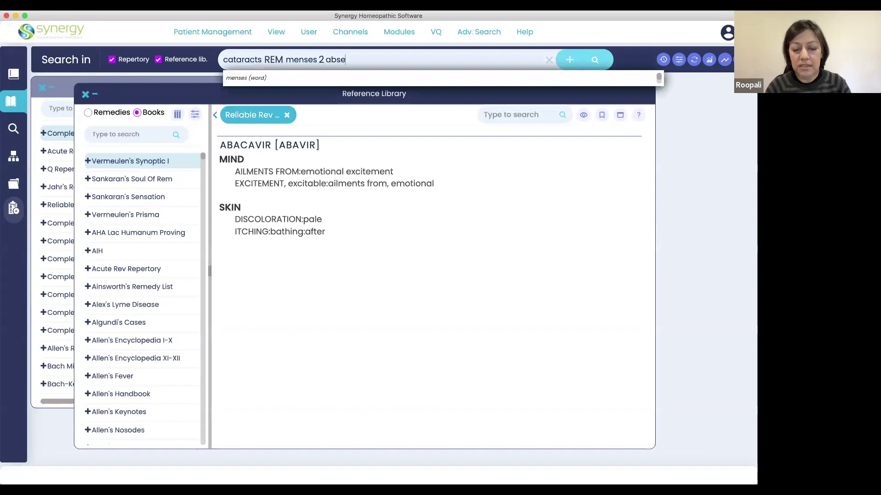
pyautogui.write('nt REM')
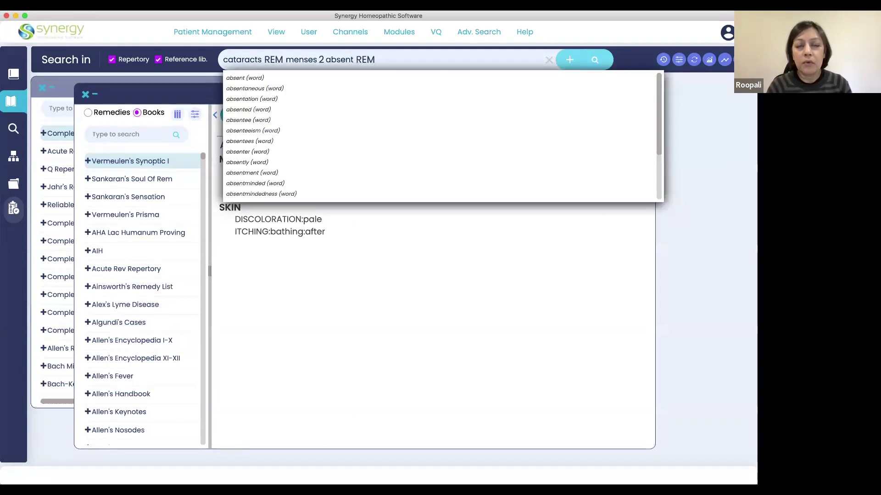
pyautogui.write('dysmenor')
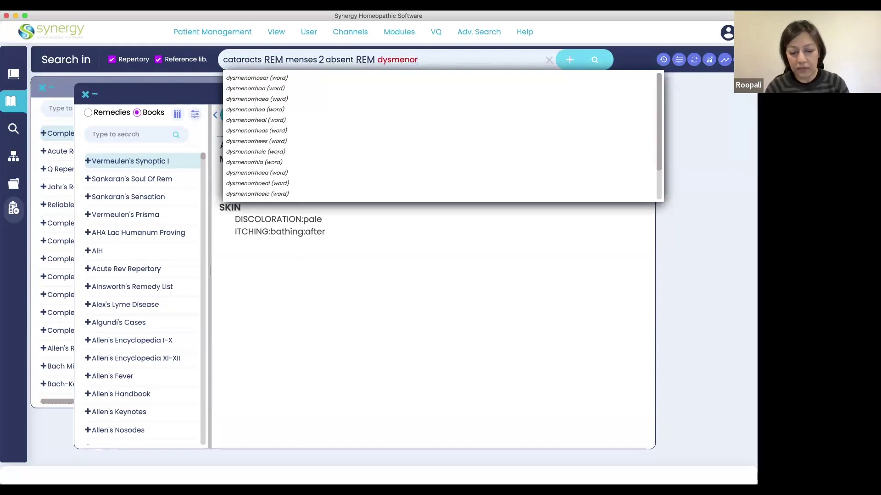
pyautogui.write('rhea')
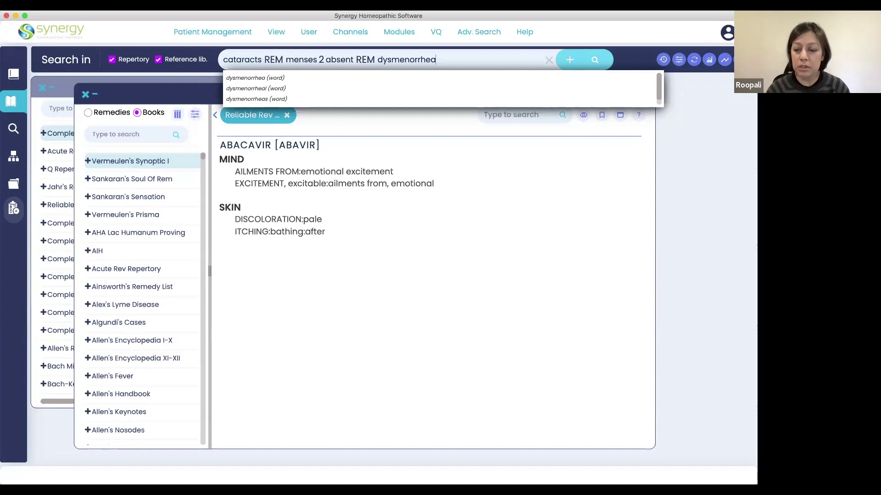
pyautogui.press('Return')
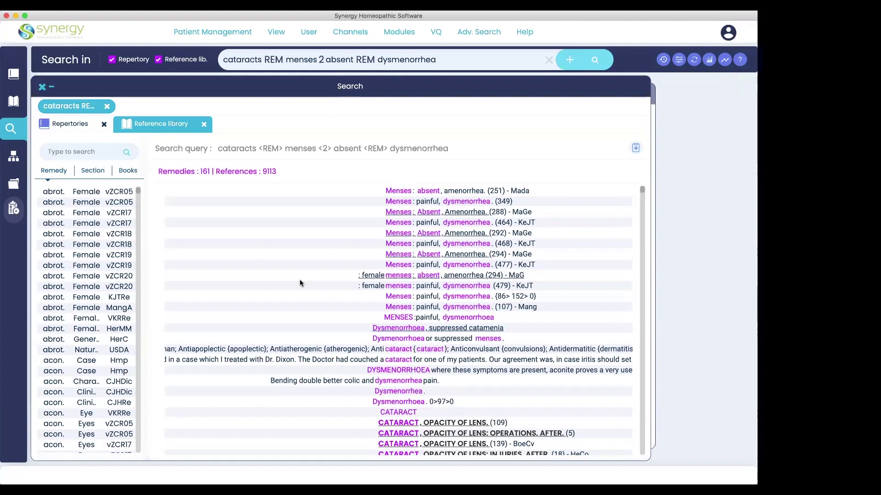
# Filter the Reference Library's book list by comp and expand the Complete 2005 Rev Repertory.
pyautogui.click(14, 102)
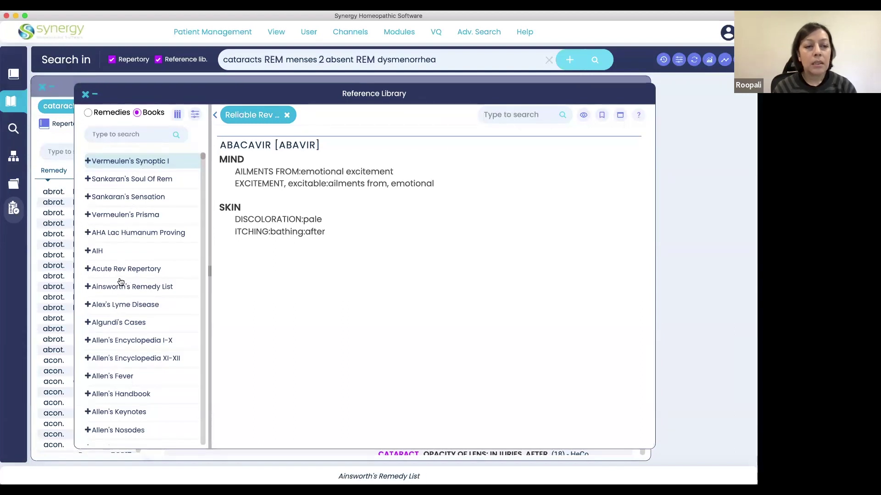
pyautogui.scroll(-6, 123, 346)
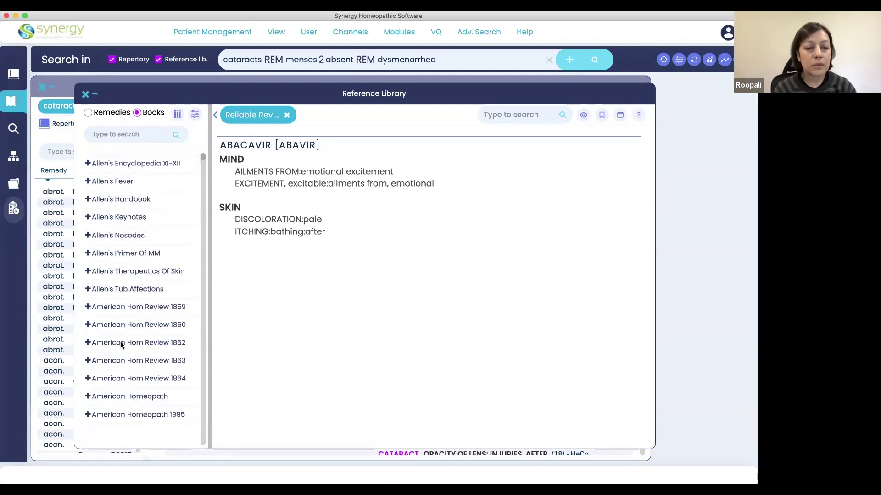
pyautogui.click(105, 134)
pyautogui.write('comp')
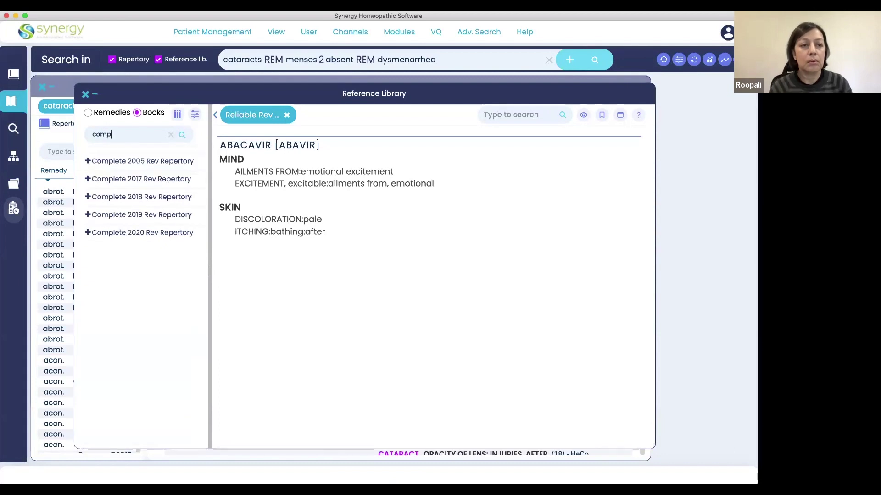
pyautogui.click(88, 160)
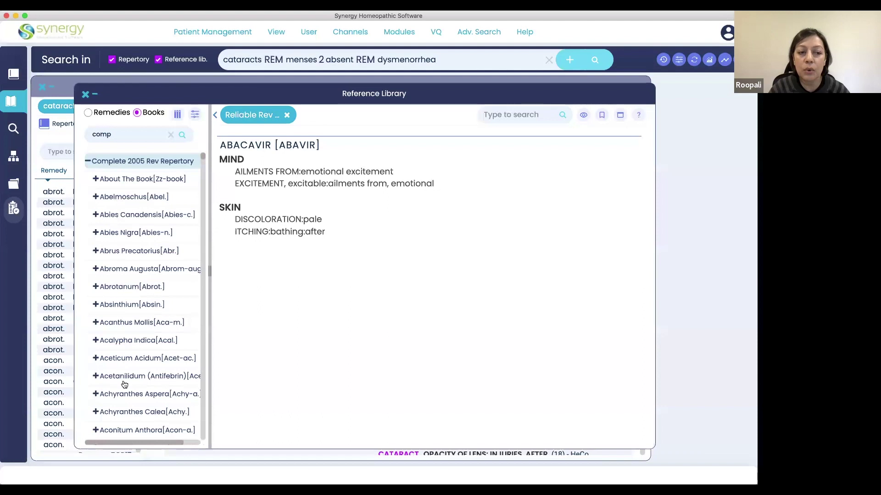
# Open the remedy Abelmoschus in the Complete 2005 Rev Repertory and examine its rubrics from Mind through Generalities.
pyautogui.click(116, 197)
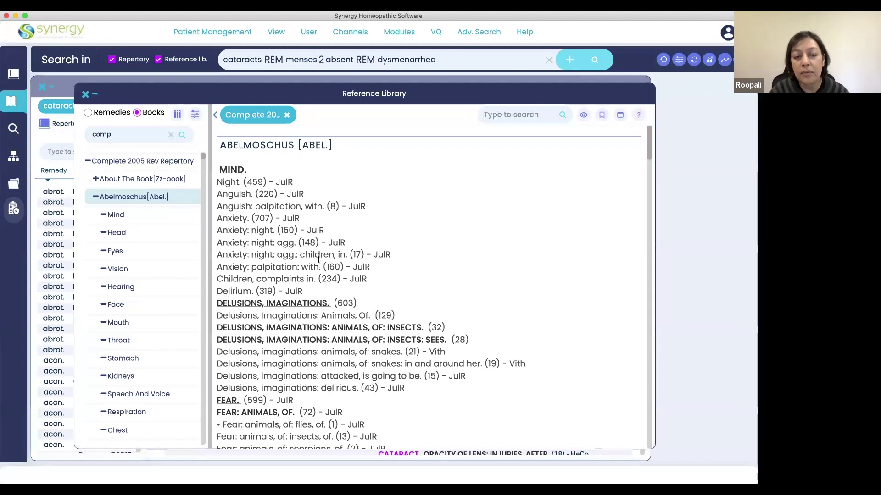
pyautogui.scroll(-3, 351, 357)
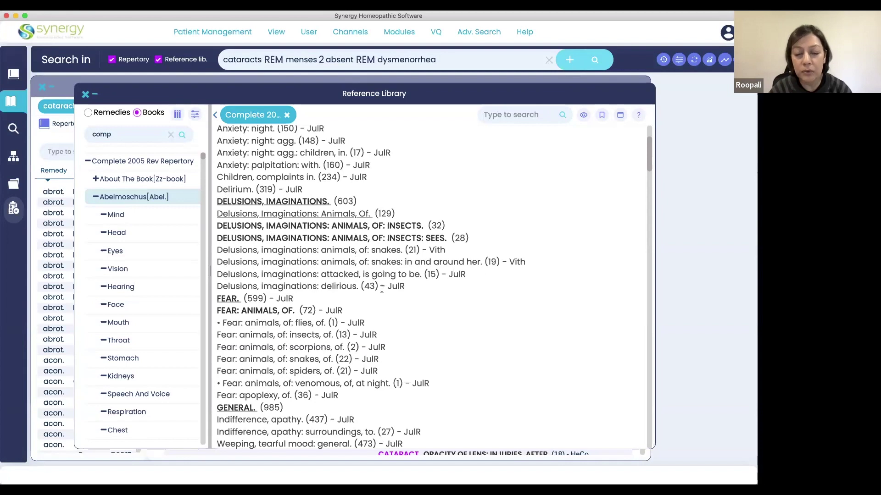
pyautogui.scroll(-5, 360, 316)
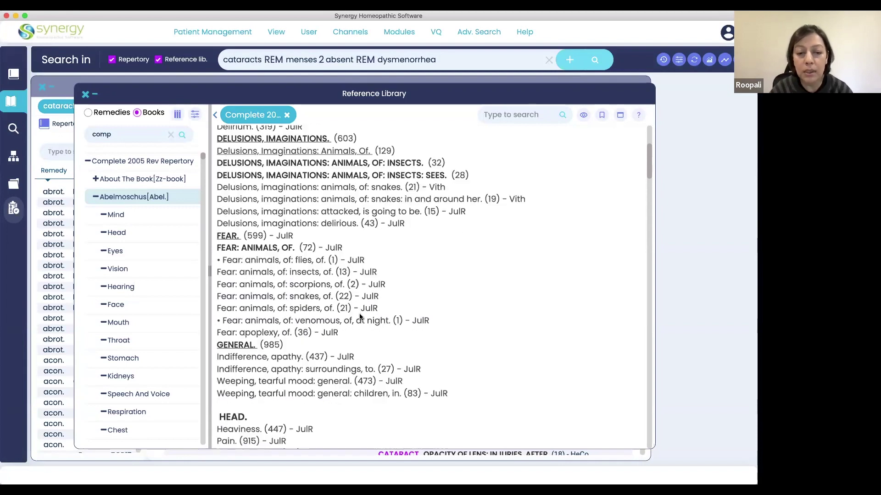
pyautogui.scroll(-6, 360, 317)
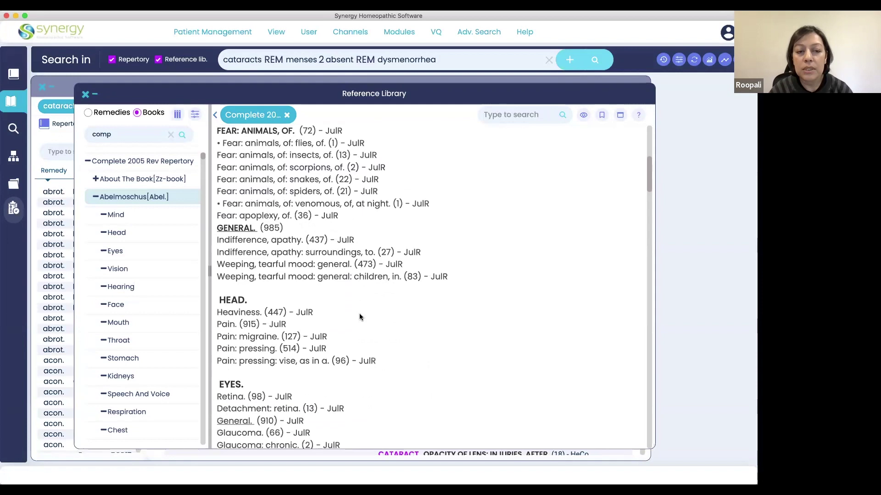
pyautogui.scroll(-3, 360, 316)
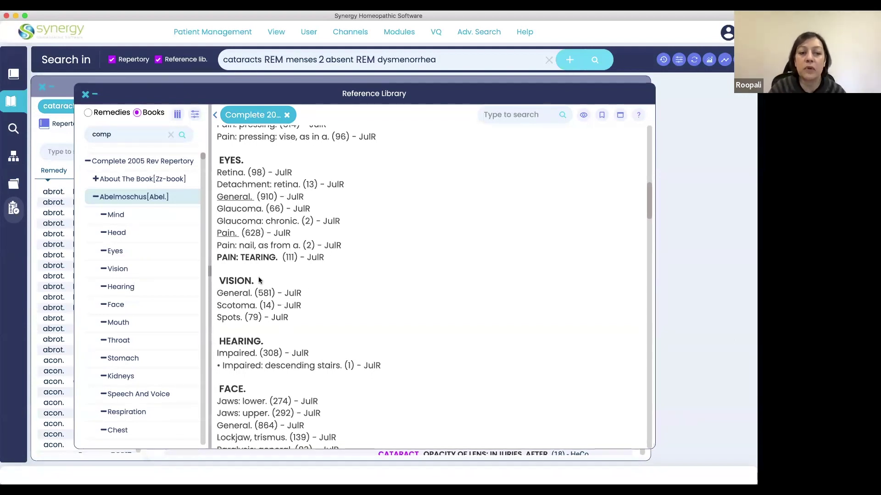
pyautogui.scroll(-5, 387, 316)
pyautogui.scroll(-5, 386, 319)
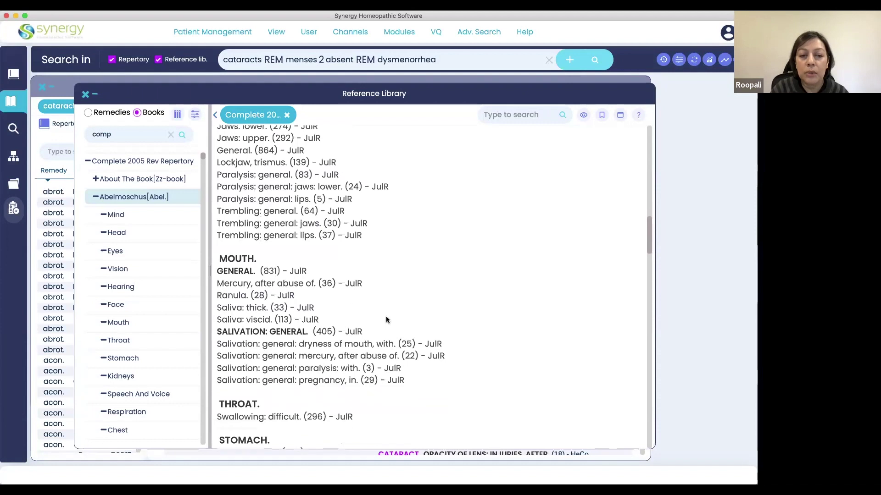
pyautogui.scroll(-3, 386, 320)
pyautogui.scroll(-1, 386, 319)
pyautogui.scroll(-5, 386, 319)
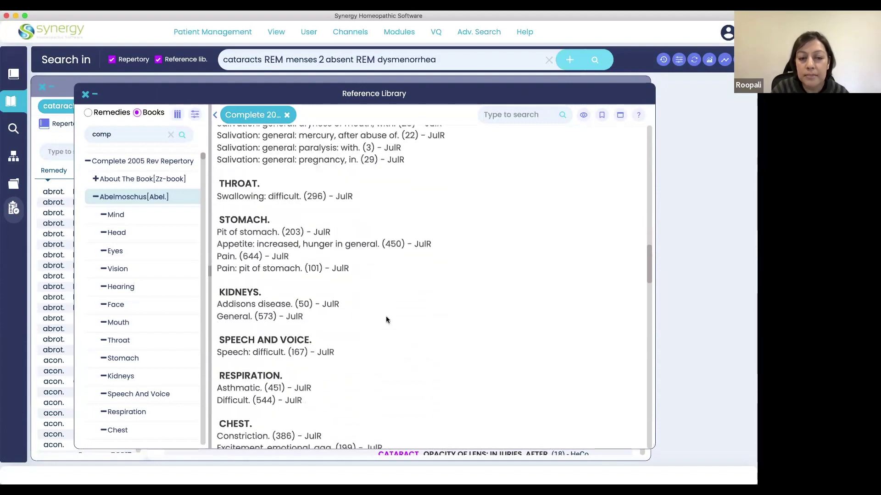
pyautogui.scroll(-4, 386, 319)
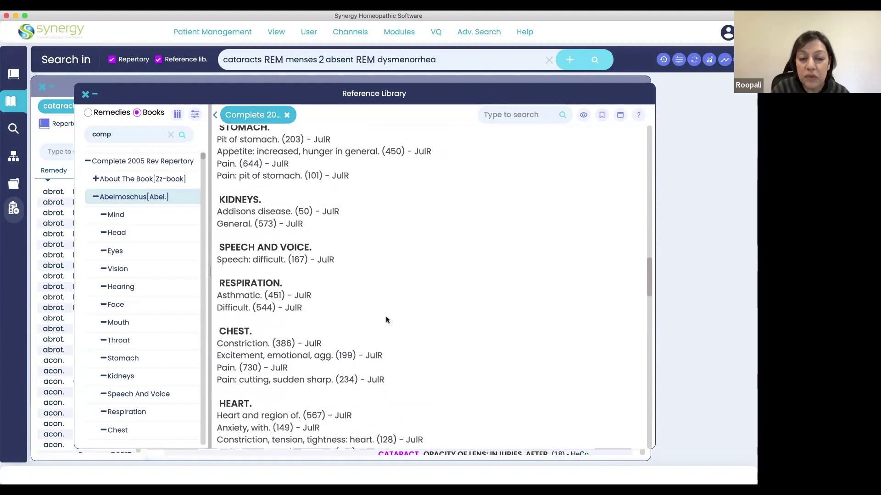
pyautogui.scroll(-8, 387, 319)
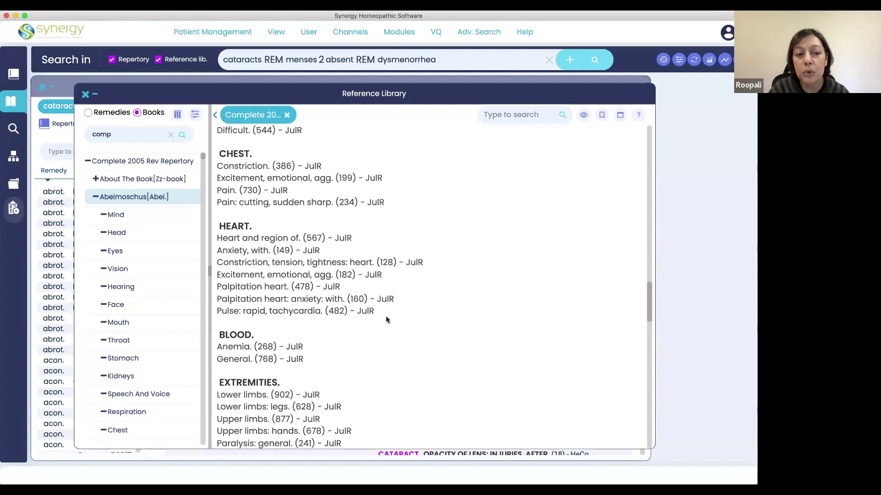
pyautogui.scroll(-5, 387, 317)
pyautogui.scroll(-9, 386, 318)
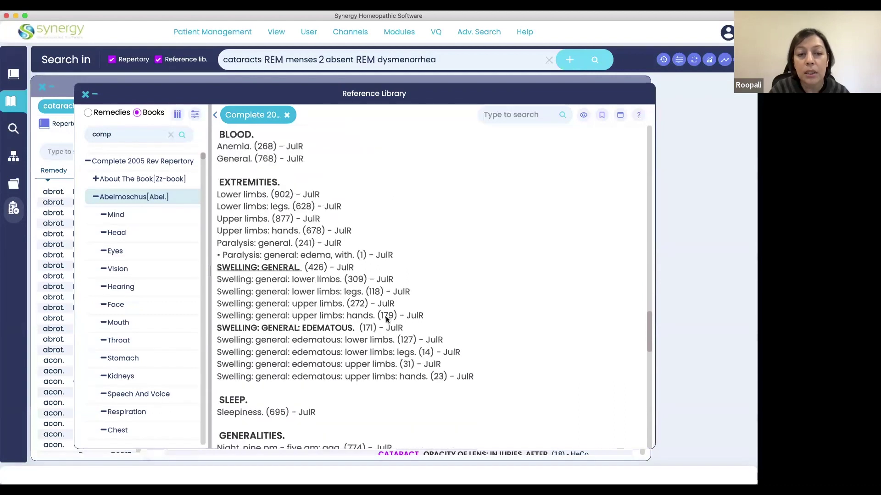
pyautogui.scroll(-5, 386, 320)
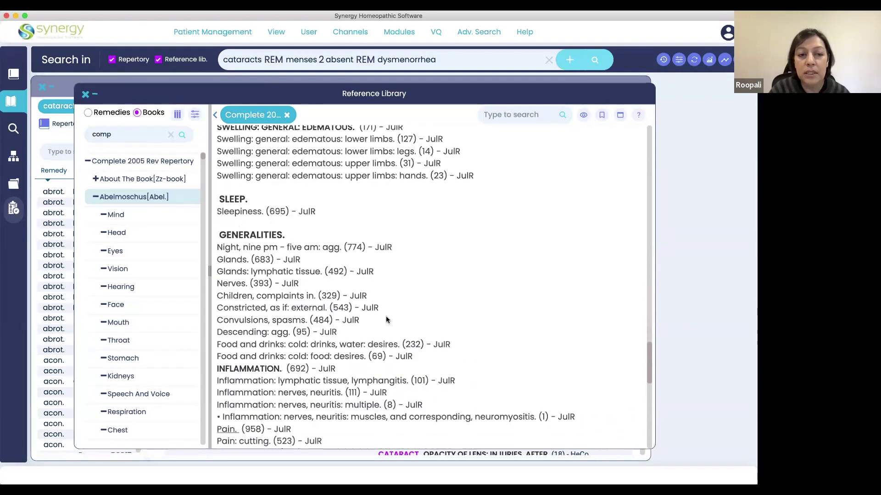
# Return to the Mind section of Abelmoschus and review its delusions and fear rubrics.
pyautogui.scroll(10, 386, 320)
pyautogui.scroll(15, 387, 319)
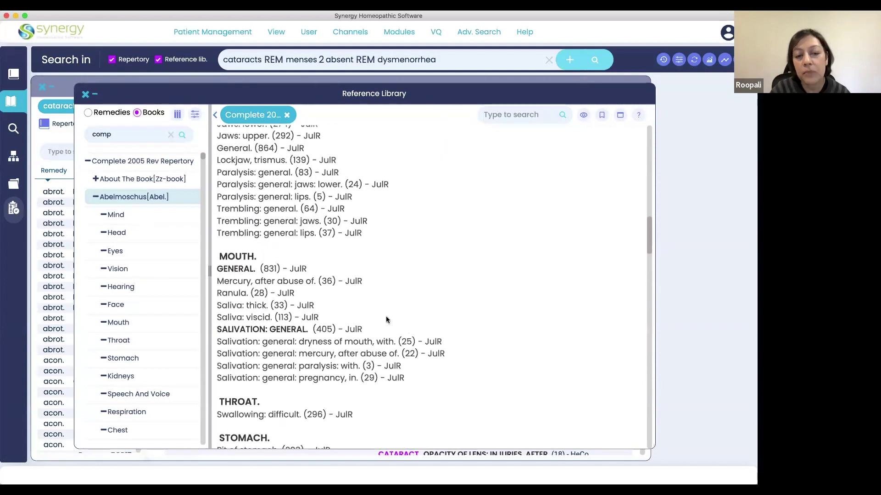
pyautogui.scroll(8, 386, 320)
pyautogui.scroll(12, 386, 319)
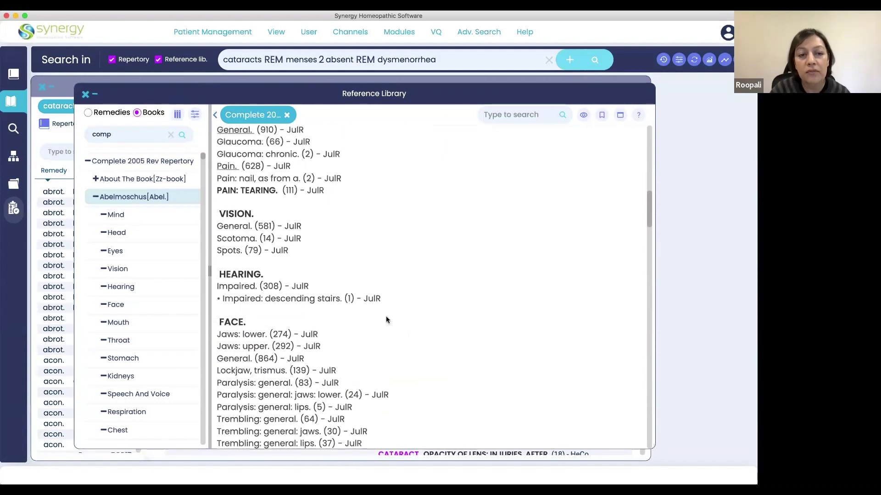
pyautogui.scroll(8, 386, 320)
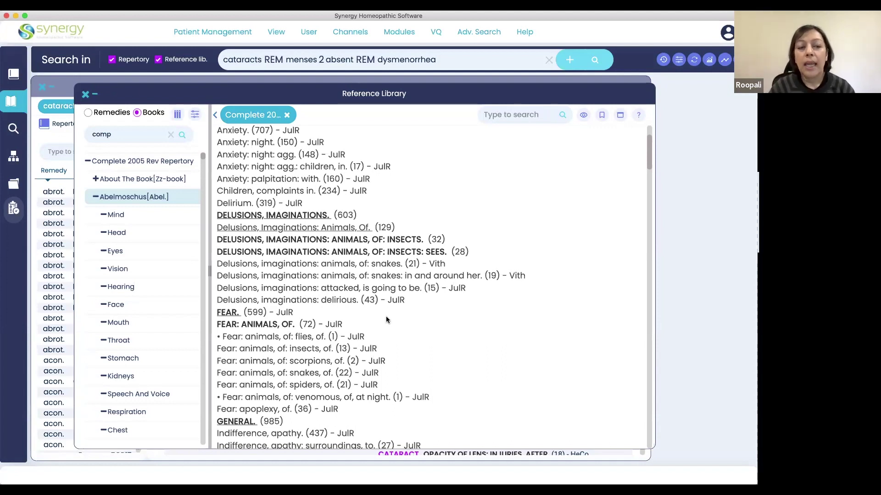
pyautogui.scroll(-2, 386, 319)
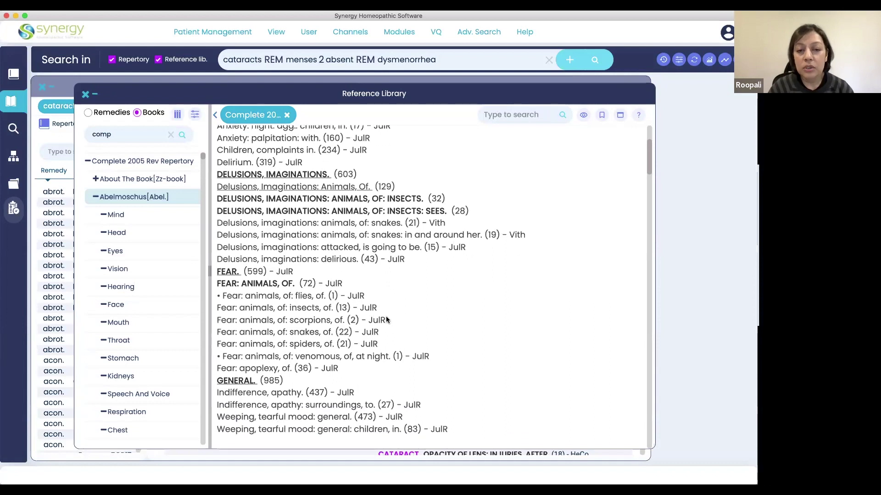
pyautogui.scroll(-2, 386, 320)
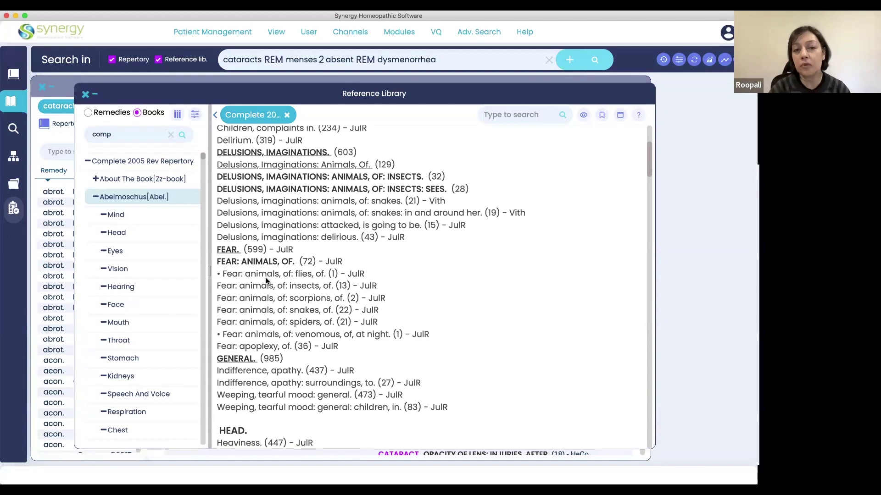
# Collapse Abelmoschus, jump to the remedies beginning with st, and expand Staphysagria.
pyautogui.click(95, 196)
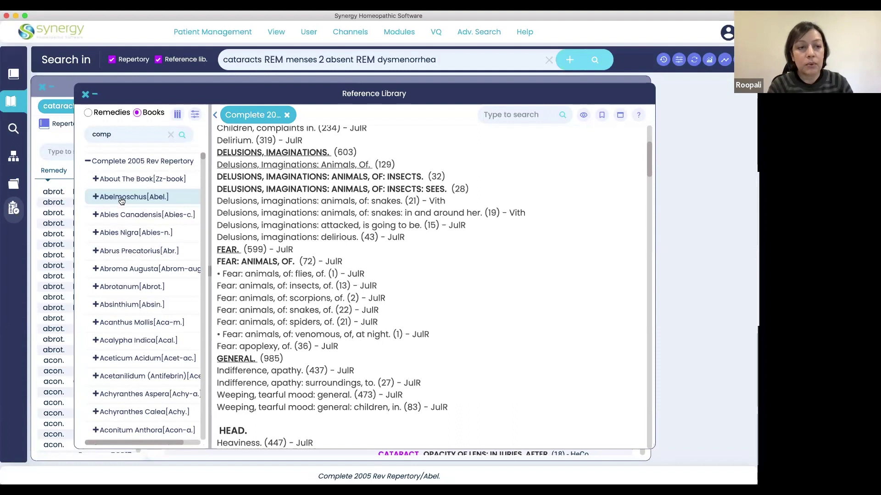
pyautogui.write('st')
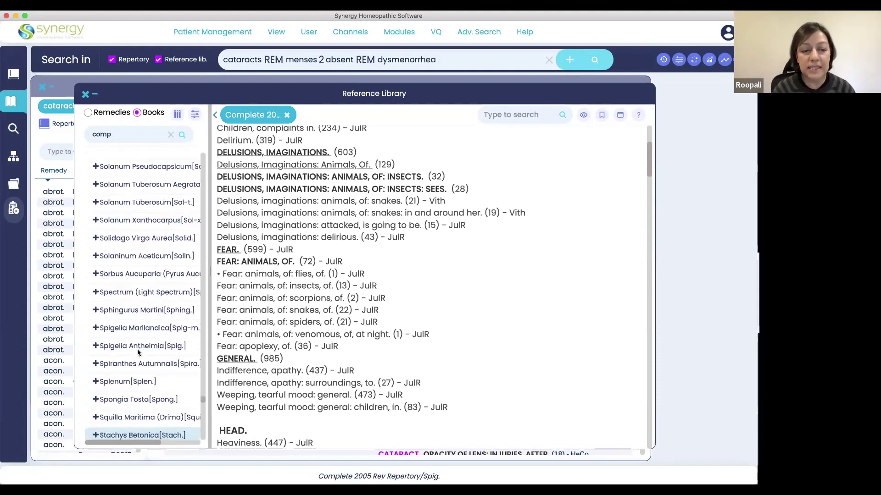
pyautogui.scroll(-2, 137, 349)
pyautogui.scroll(-1, 136, 353)
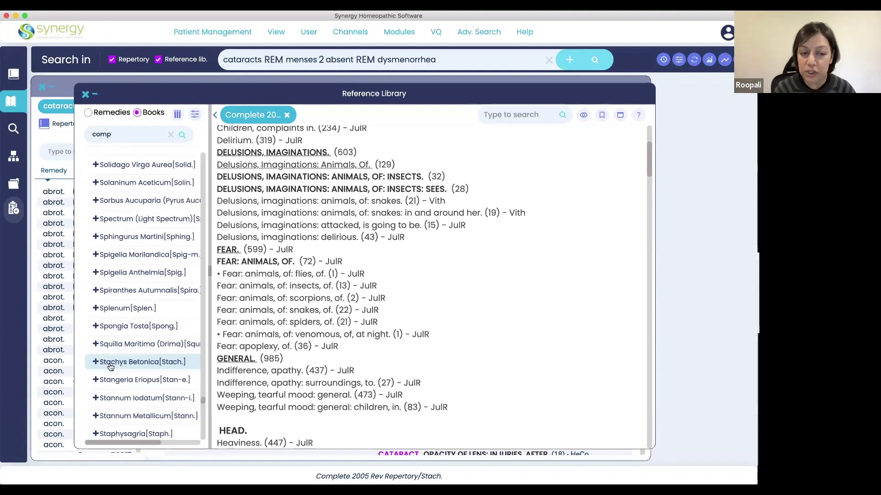
pyautogui.scroll(-4, 110, 367)
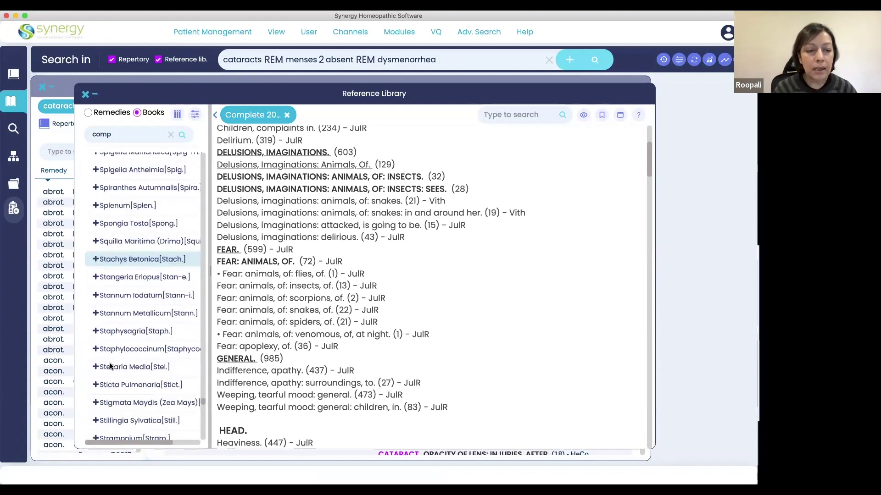
pyautogui.scroll(-1, 109, 362)
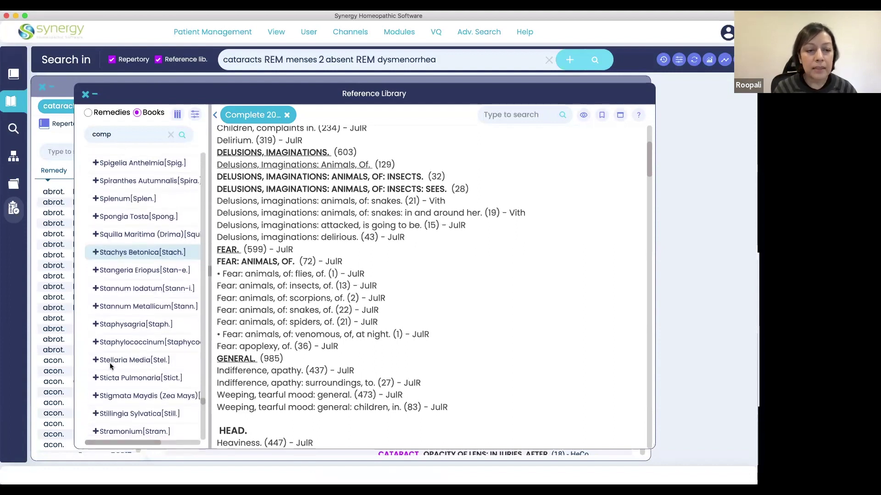
pyautogui.click(95, 326)
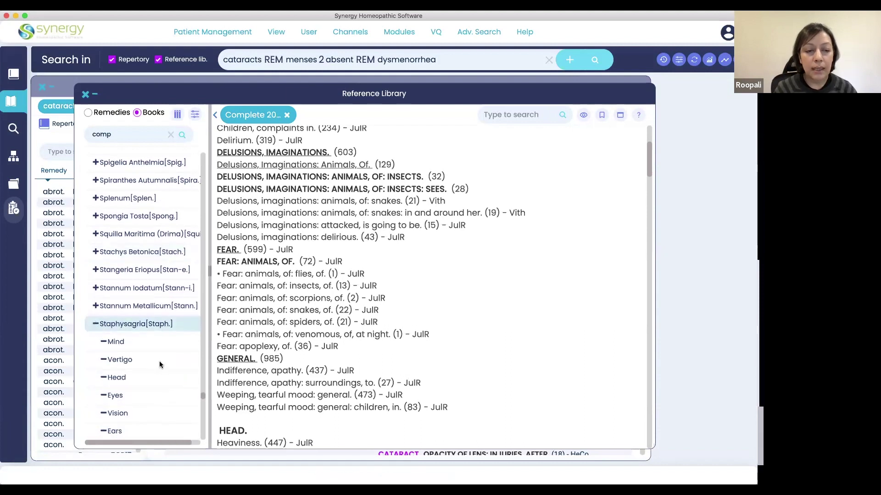
# Open the Skin section of Staphysagria in the Complete 2005 Rev Repertory.
pyautogui.scroll(-10, 160, 365)
pyautogui.scroll(-10, 159, 365)
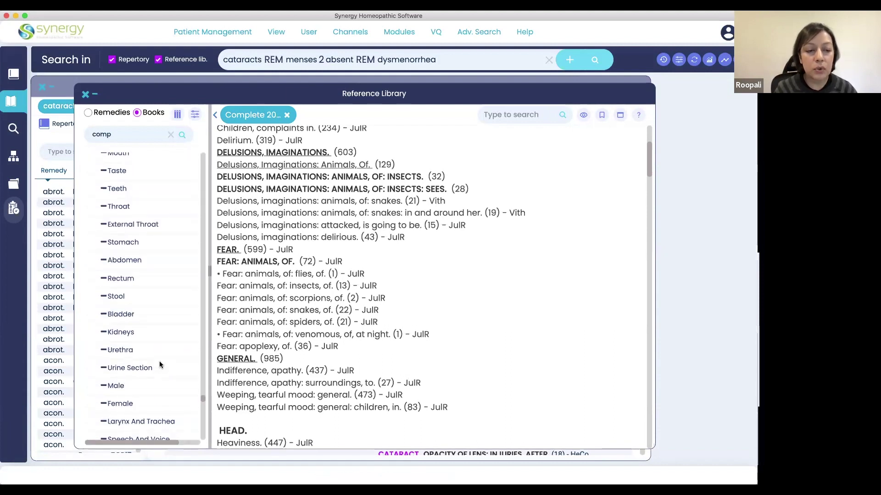
pyautogui.scroll(-5, 159, 365)
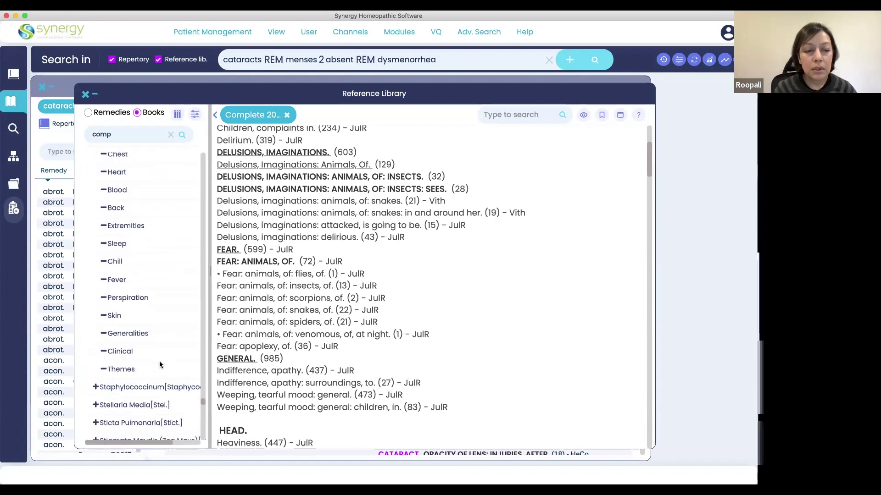
pyautogui.click(115, 316)
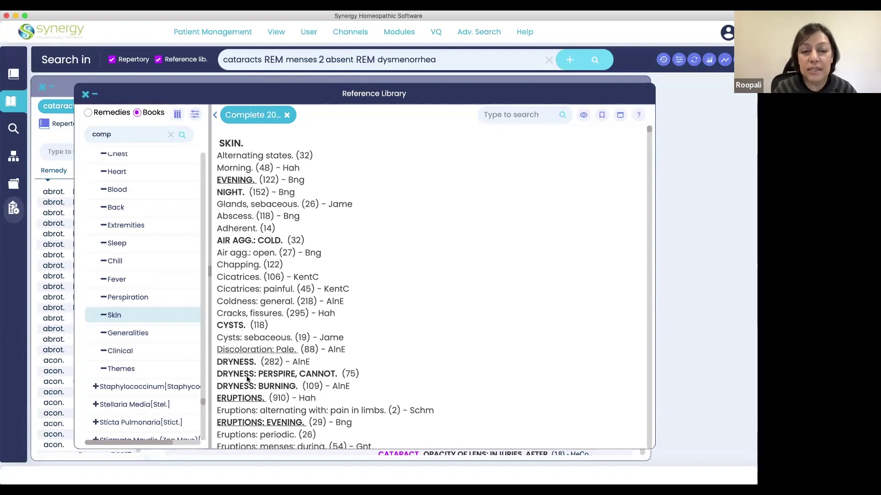
# Examine Staphysagria's skin rubrics, from eruptions through excrescences, including their grades and sources.
pyautogui.scroll(-1, 273, 390)
pyautogui.scroll(-10, 272, 390)
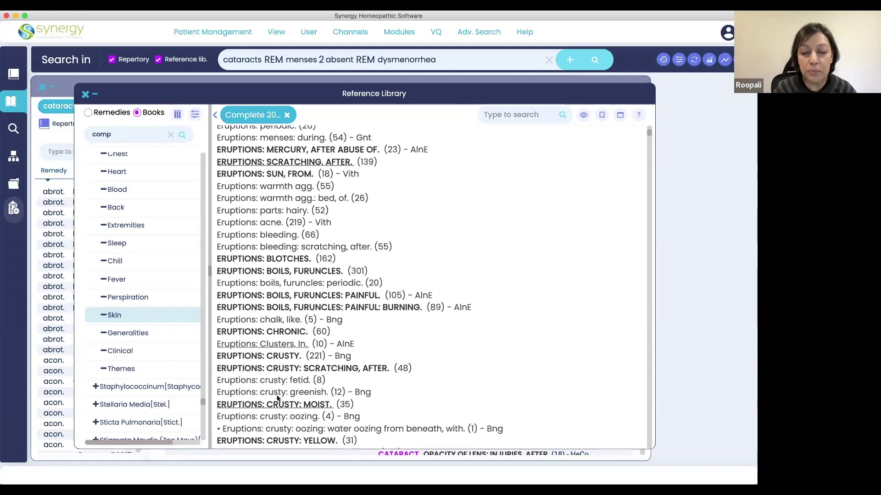
pyautogui.scroll(-3, 278, 398)
pyautogui.scroll(-5, 278, 398)
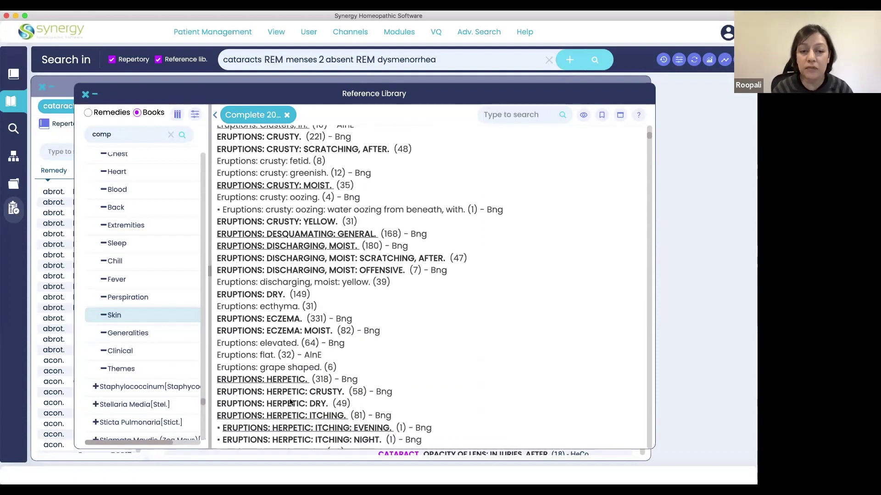
pyautogui.scroll(-2, 313, 408)
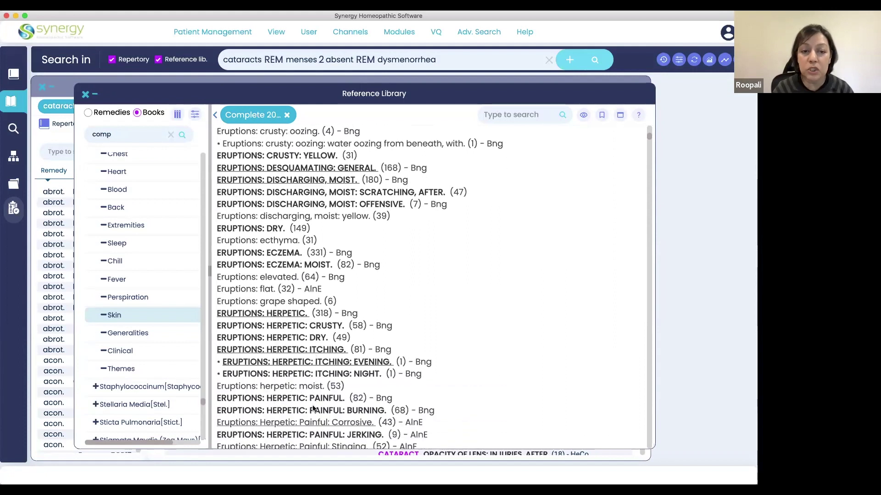
pyautogui.scroll(-8, 275, 371)
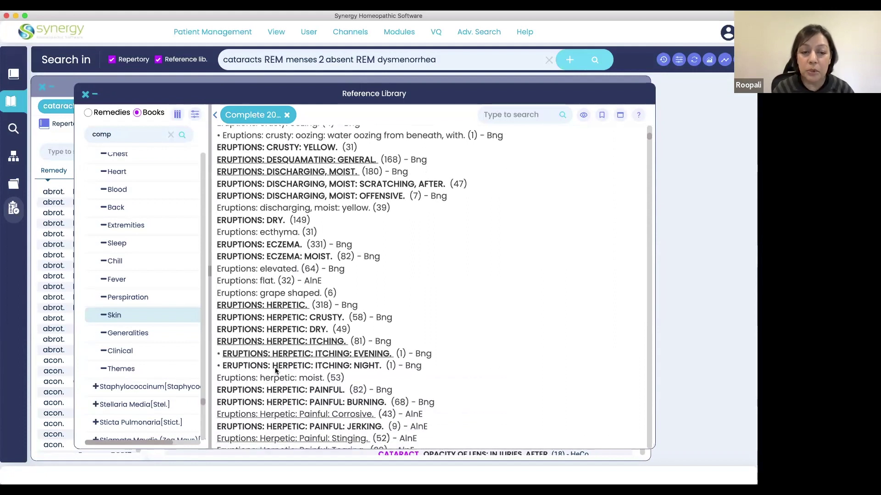
pyautogui.scroll(-14, 274, 367)
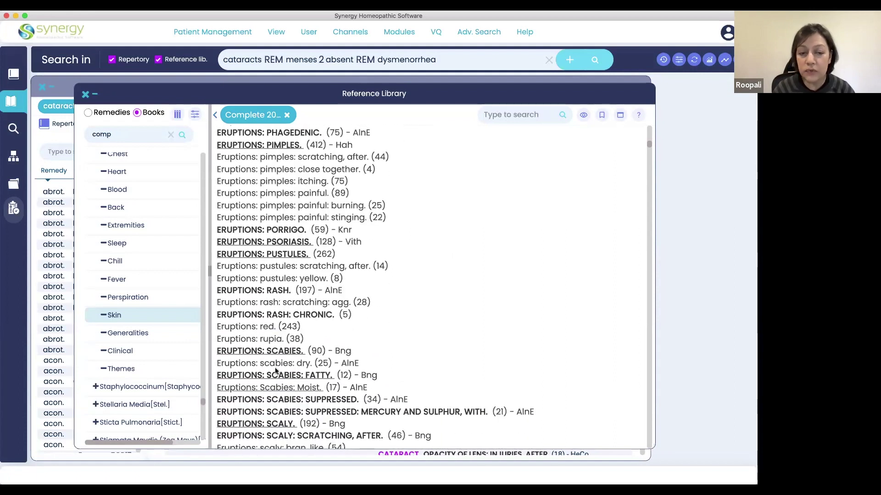
pyautogui.scroll(-10, 275, 371)
pyautogui.scroll(-5, 275, 371)
pyautogui.scroll(-2, 275, 370)
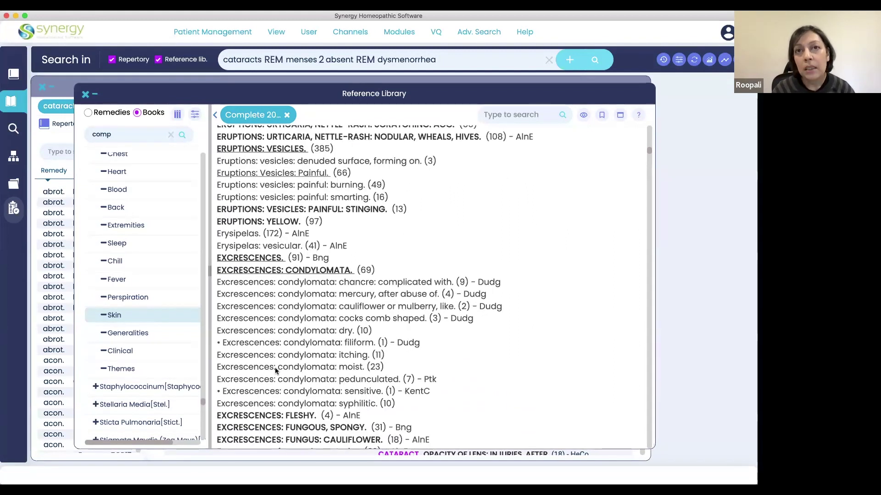
# Examine Staphysagria's skin rubrics from excrescences through indurations, itching and pain, including their grades and sources.
pyautogui.scroll(-6, 275, 370)
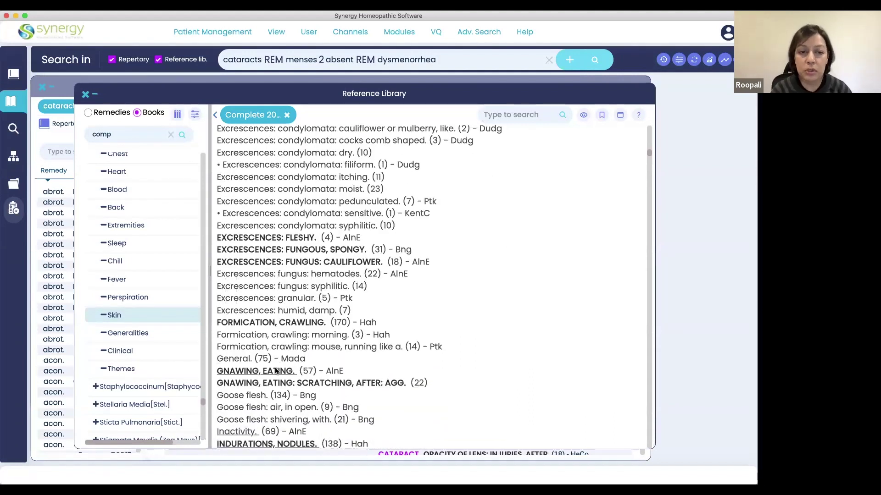
pyautogui.scroll(-10, 275, 370)
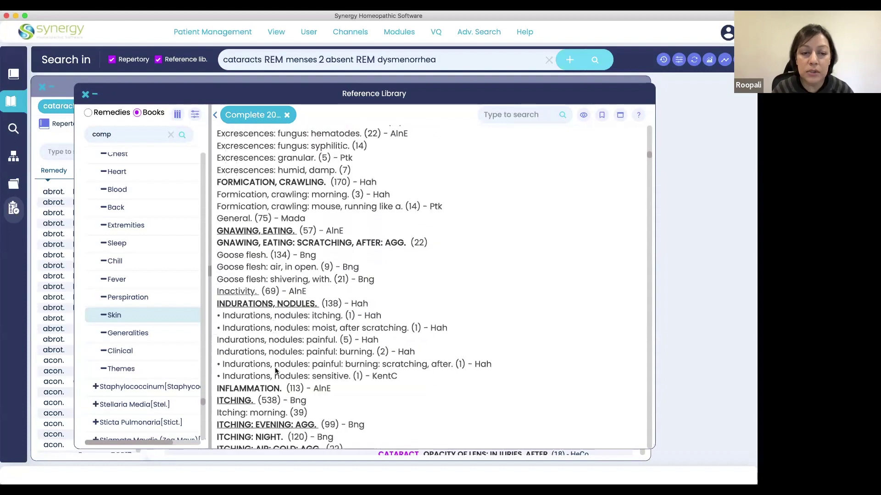
pyautogui.scroll(-12, 275, 371)
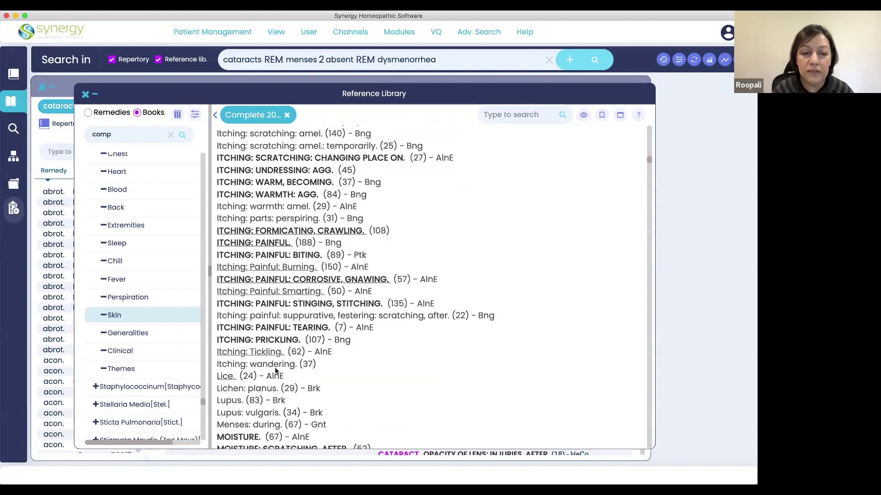
pyautogui.scroll(-1, 275, 371)
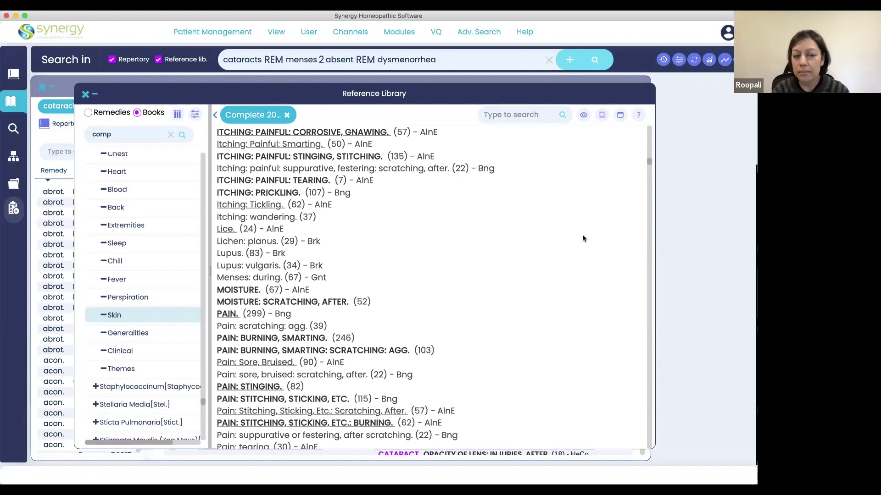
pyautogui.scroll(5, 371, 217)
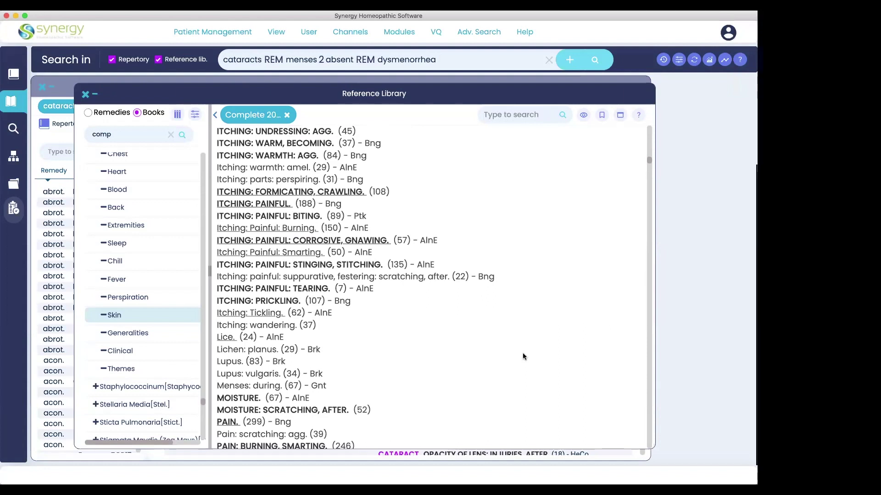
pyautogui.scroll(1, 523, 356)
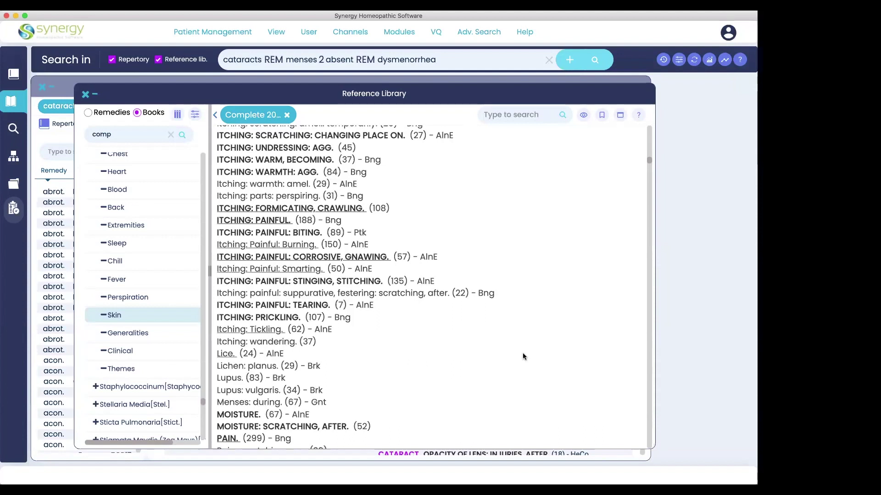
pyautogui.scroll(1, 523, 357)
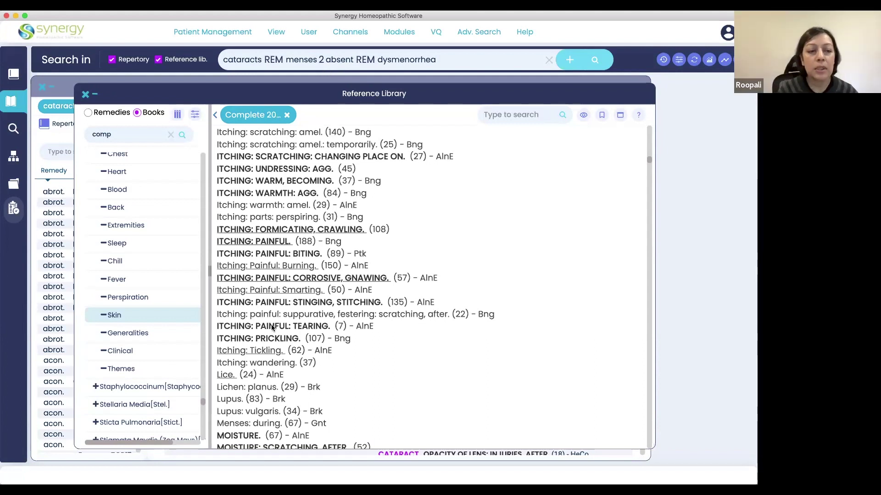
pyautogui.scroll(1, 282, 194)
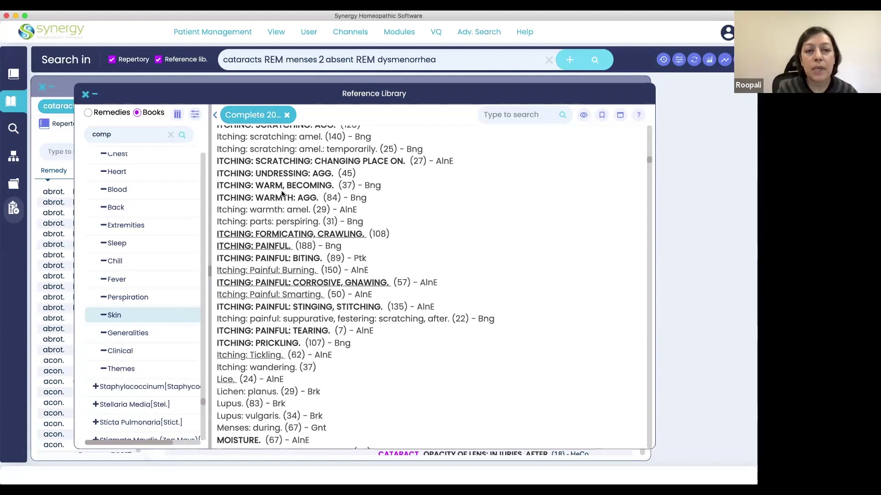
pyautogui.scroll(3, 282, 194)
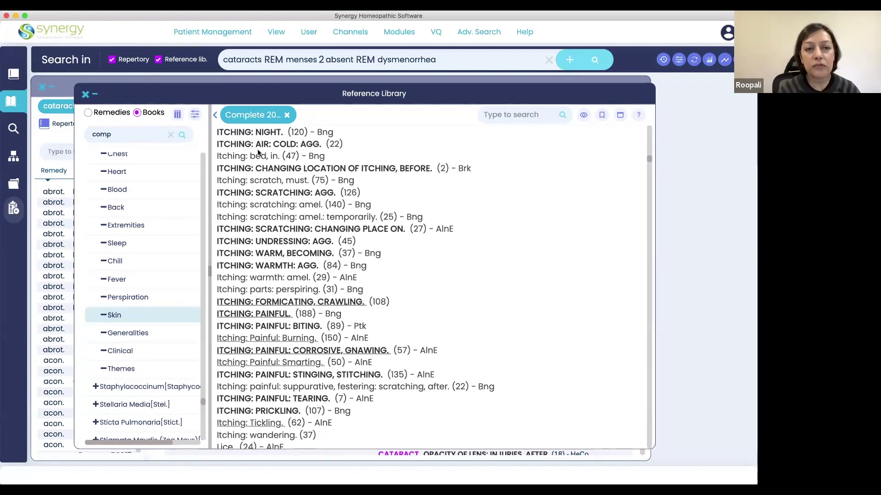
# Collapse Staphysagria in the Complete 2005 Rev Repertory and expand Pulsatilla Nigricans.
pyautogui.click(126, 315)
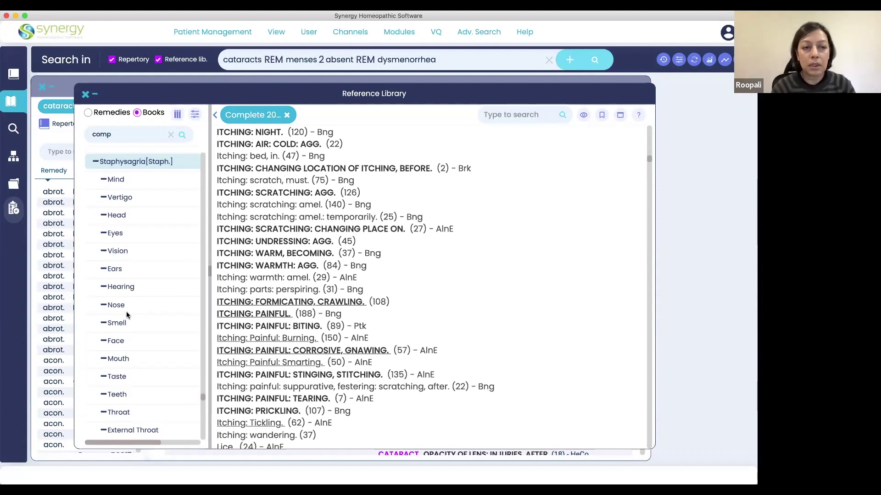
pyautogui.click(96, 163)
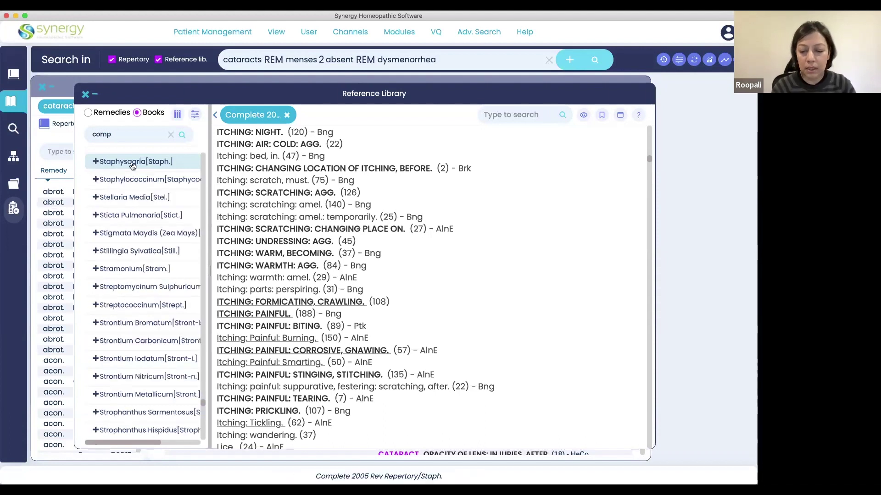
pyautogui.scroll(5, 132, 165)
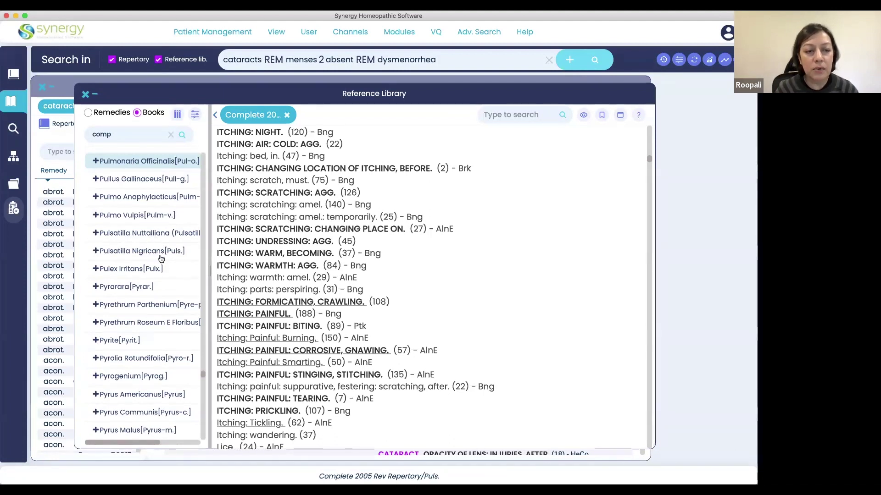
pyautogui.click(115, 253)
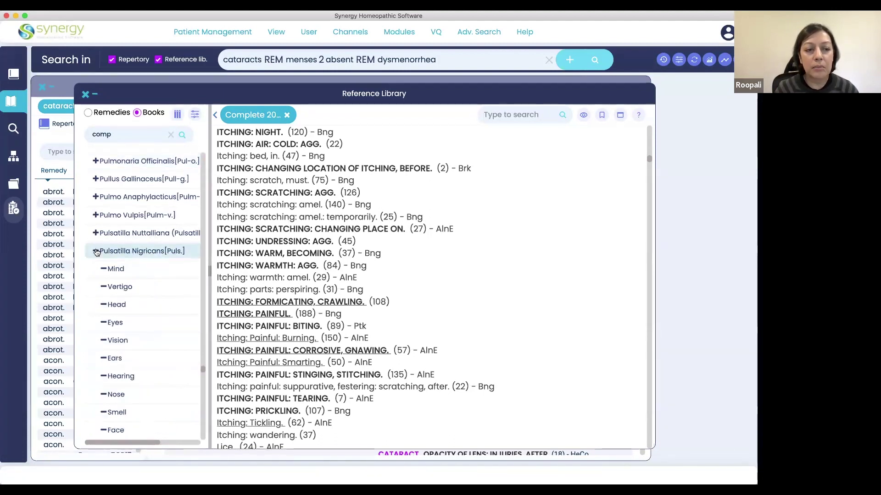
# Open the Skin section of Pulsatilla Nigricans in a new window alongside the Staphysagria text.
pyautogui.scroll(-6, 158, 374)
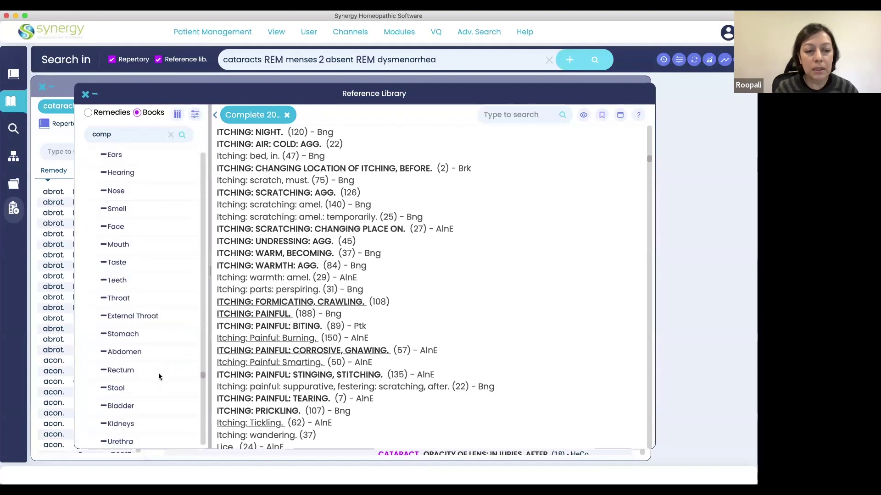
pyautogui.scroll(-8, 158, 376)
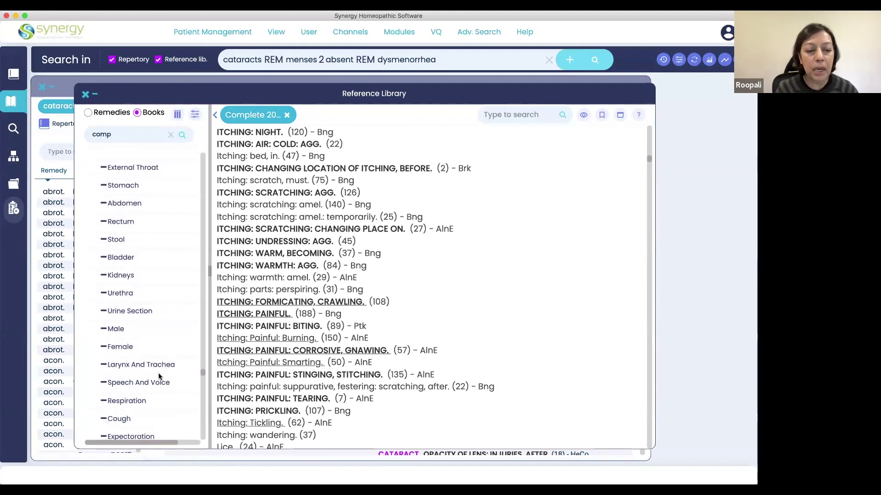
pyautogui.scroll(-10, 158, 376)
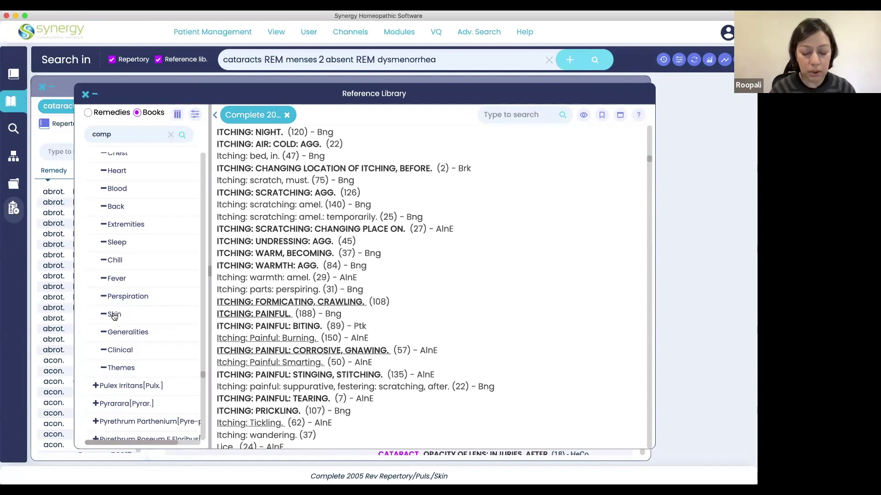
pyautogui.rightClick(113, 316)
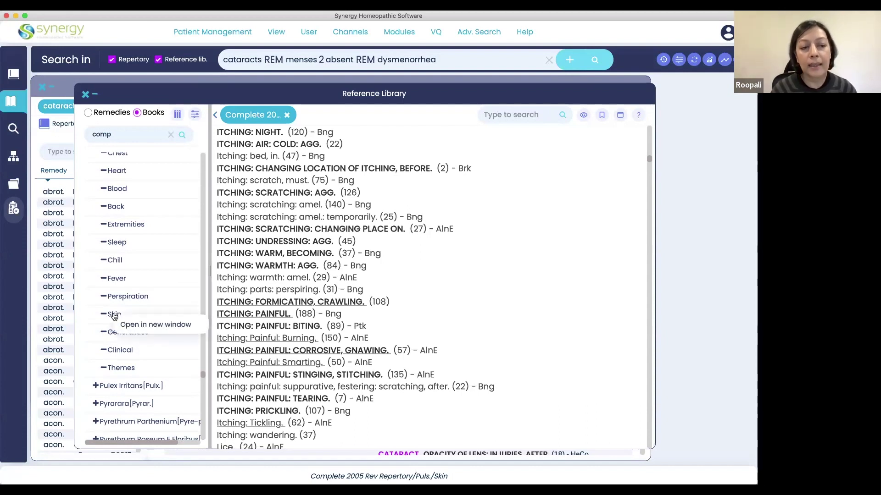
pyautogui.click(145, 325)
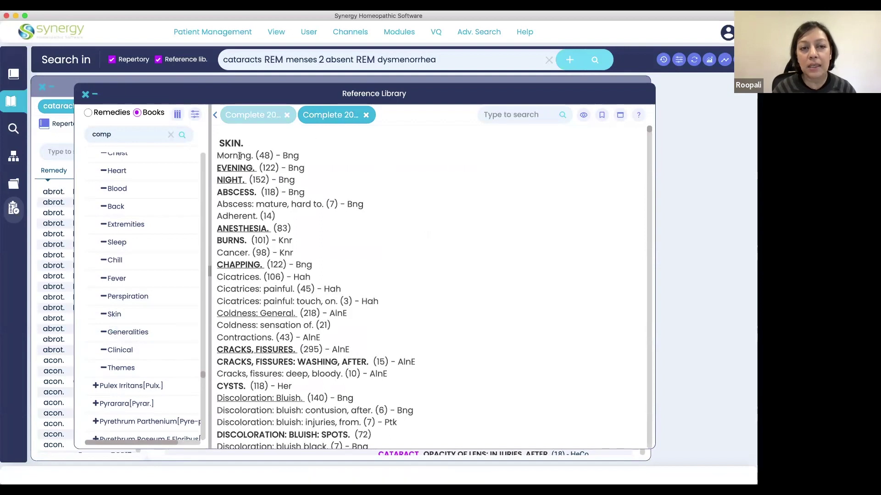
# Show the Pulsatilla Nigricans and Staphysagria skin sections side by side for comparison.
pyautogui.click(620, 116)
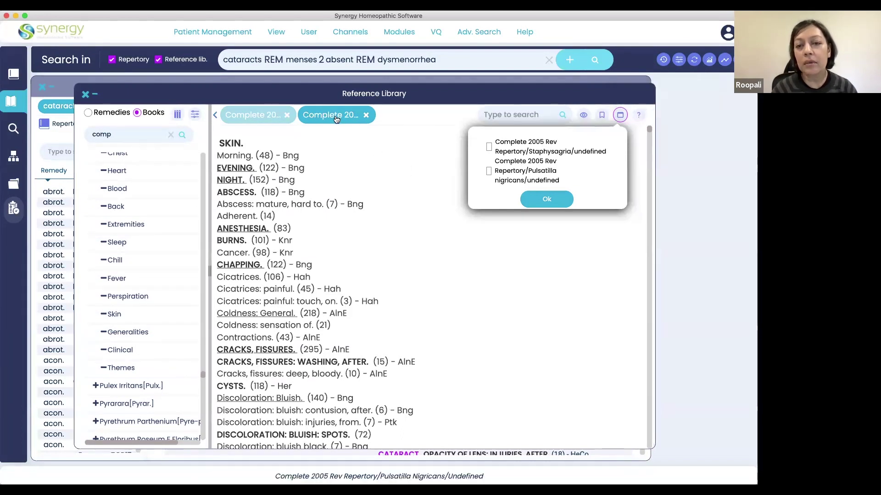
pyautogui.click(489, 147)
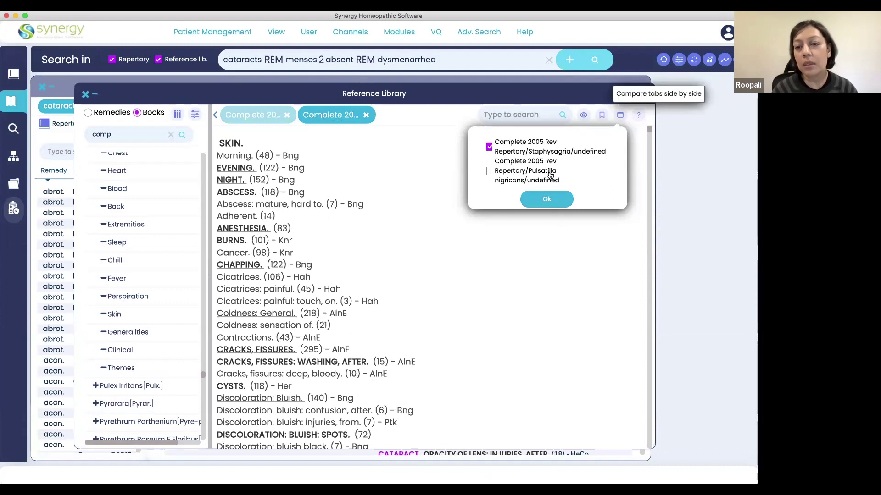
pyautogui.click(546, 200)
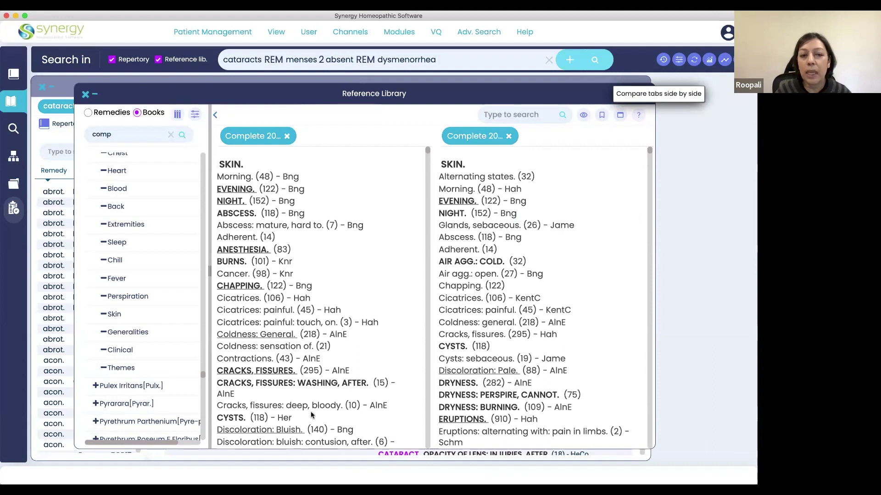
# Compare the skin rubrics of Pulsatilla and Staphysagria, from discoloration through the herpetic, itching, painful, pimple and pustule eruptions.
pyautogui.scroll(-5, 310, 412)
pyautogui.scroll(-4, 311, 414)
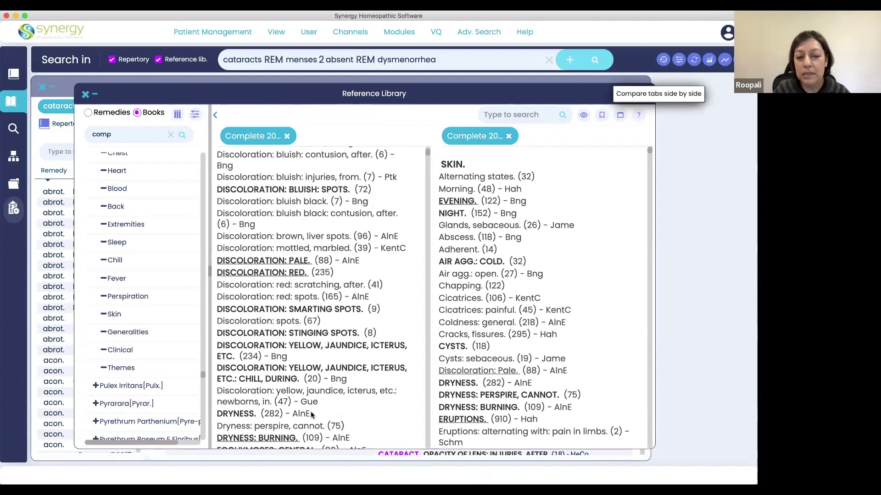
pyautogui.scroll(-7, 310, 414)
pyautogui.scroll(-8, 310, 413)
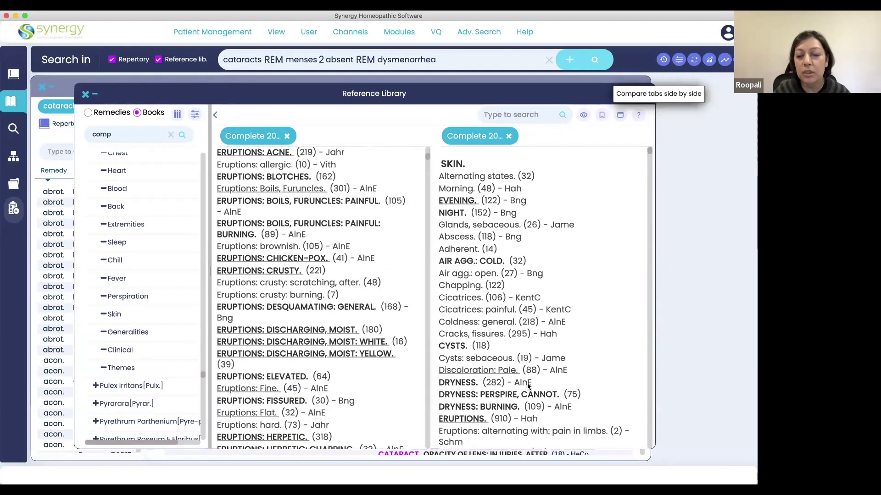
pyautogui.scroll(-12, 527, 385)
pyautogui.scroll(-4, 527, 385)
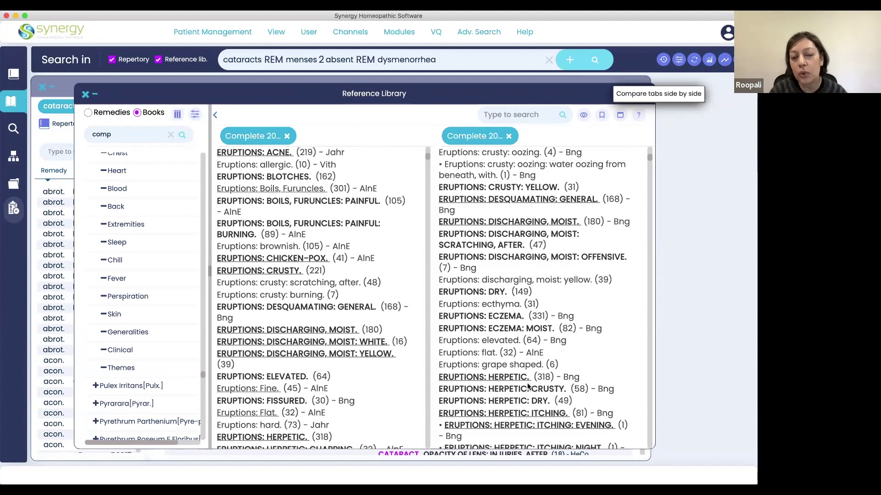
pyautogui.scroll(-7, 356, 384)
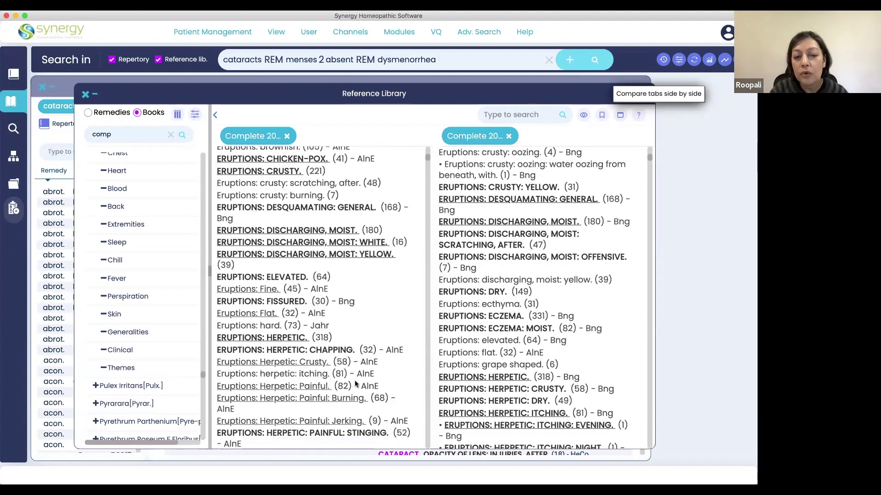
pyautogui.scroll(-6, 356, 384)
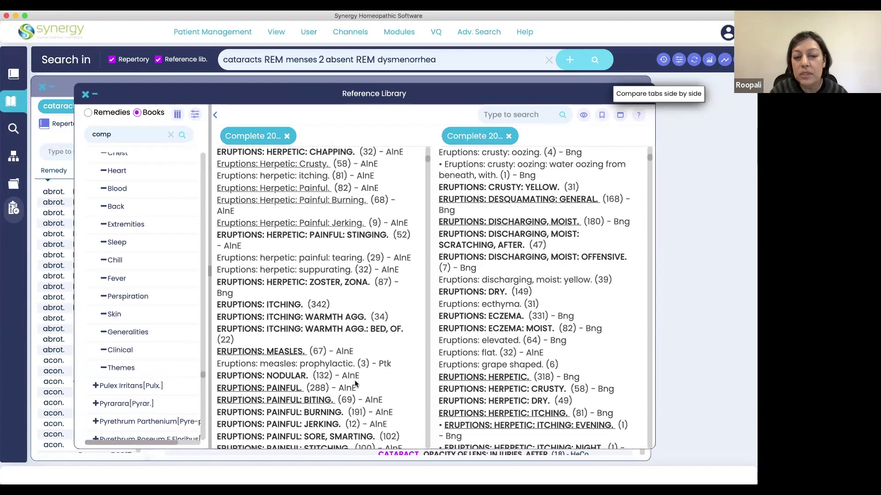
pyautogui.scroll(-3, 356, 385)
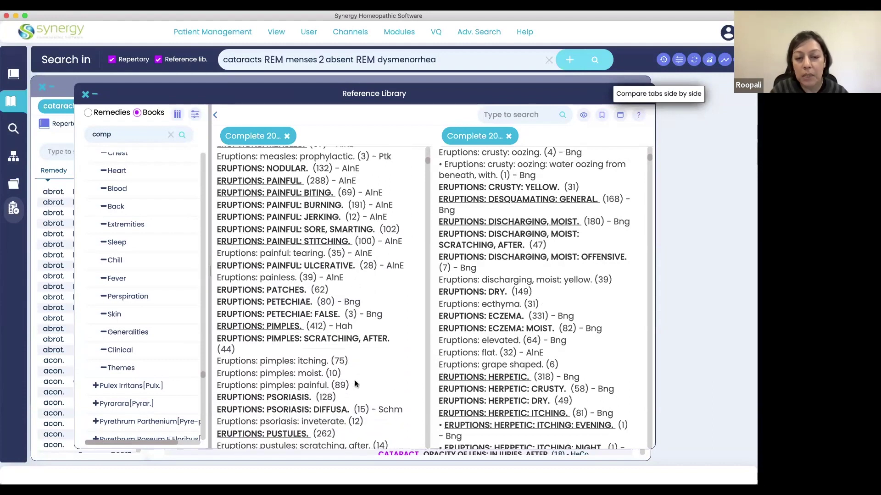
pyautogui.scroll(-14, 521, 396)
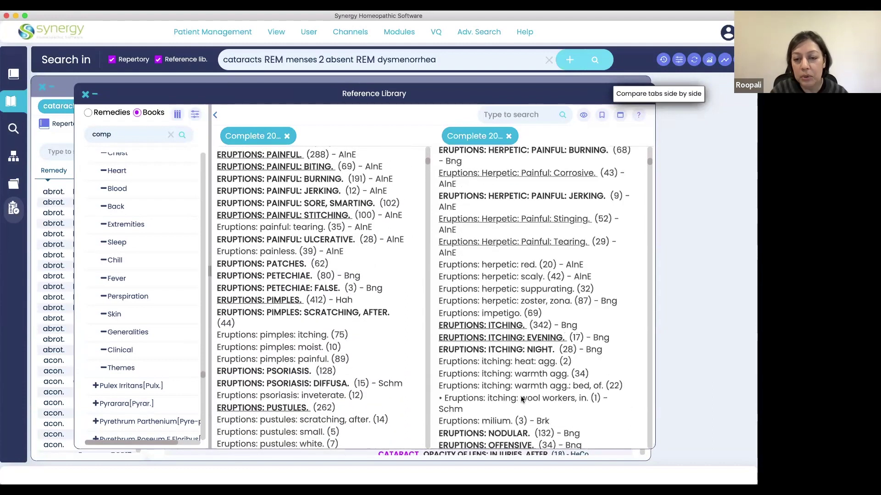
pyautogui.scroll(-8, 521, 395)
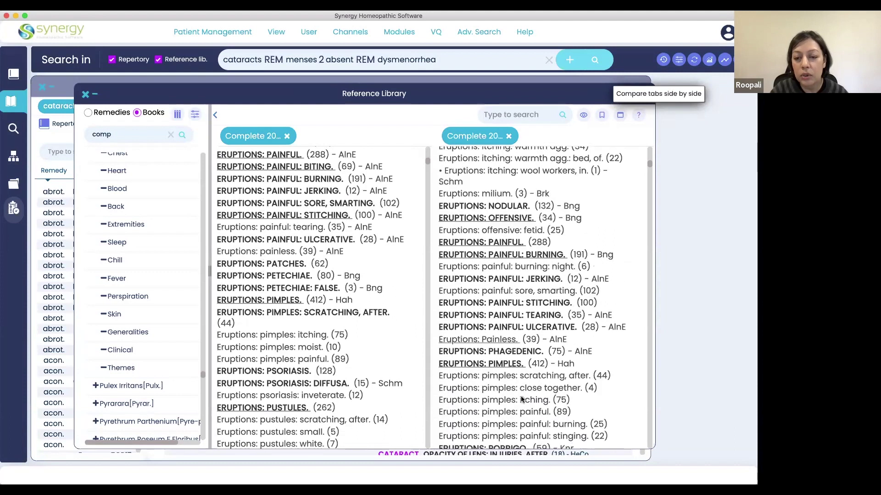
pyautogui.scroll(-2, 521, 395)
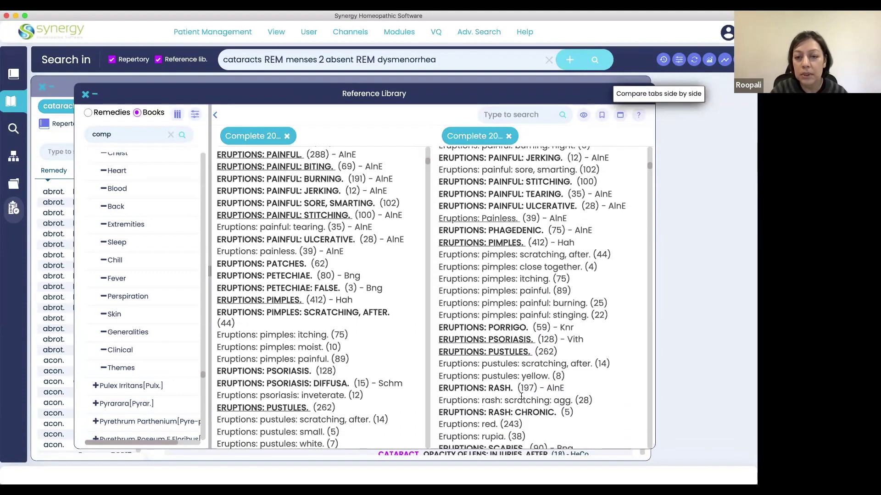
pyautogui.scroll(-2, 331, 377)
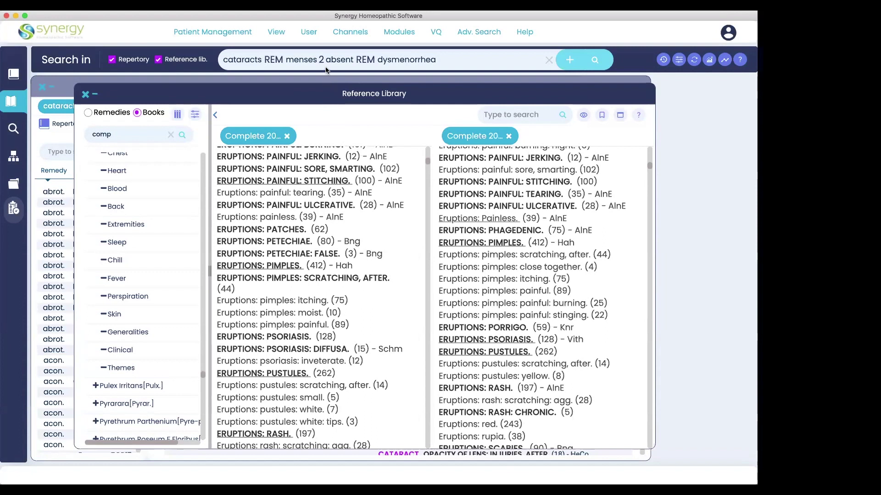
# Filter the unsearched reference library book list to the Proving category, browse the proving books and clear the category filter.
pyautogui.click(456, 57)
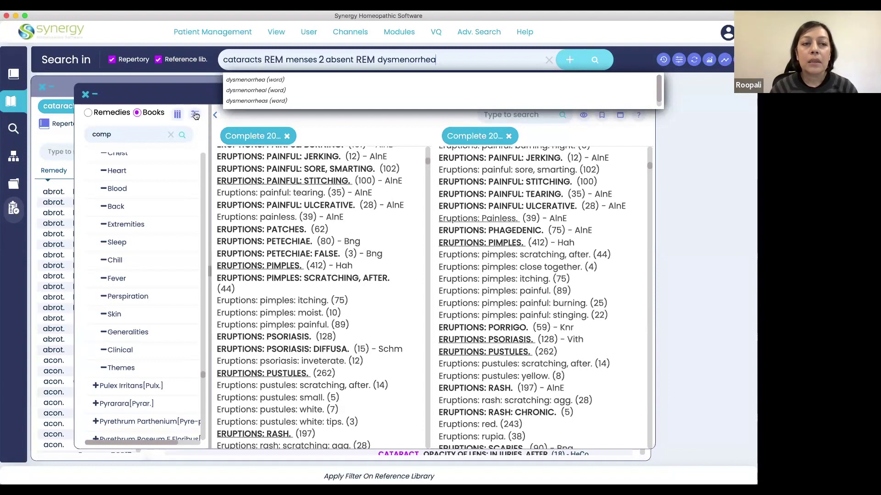
pyautogui.click(171, 134)
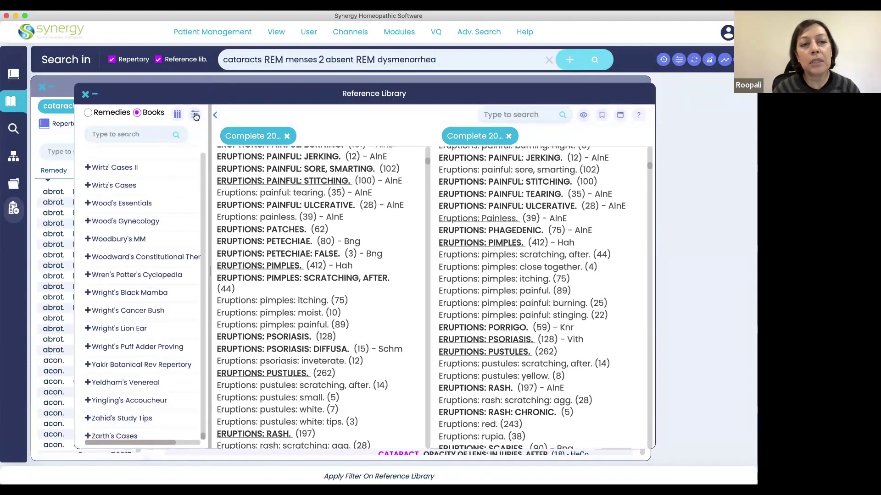
pyautogui.click(177, 117)
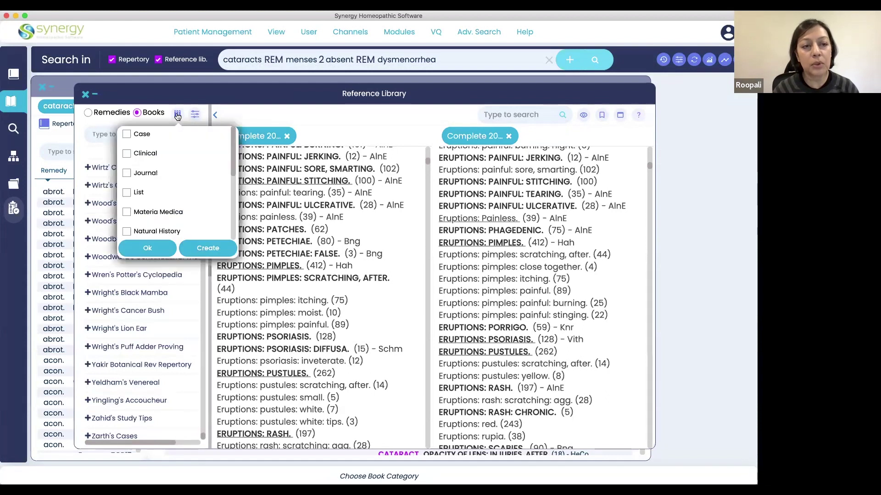
pyautogui.scroll(-3, 165, 216)
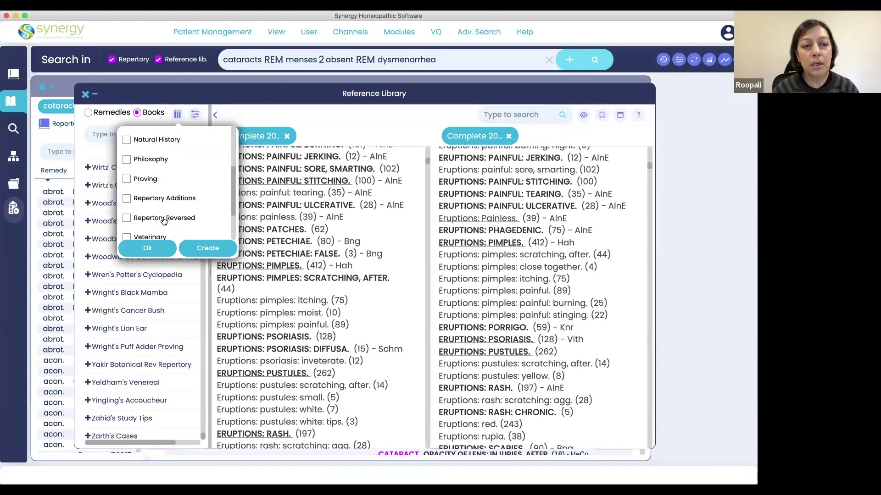
pyautogui.click(126, 179)
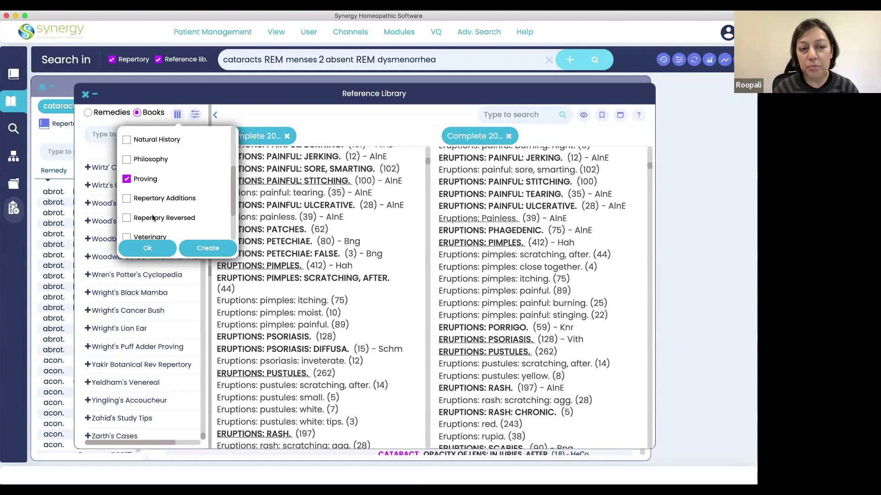
pyautogui.click(147, 248)
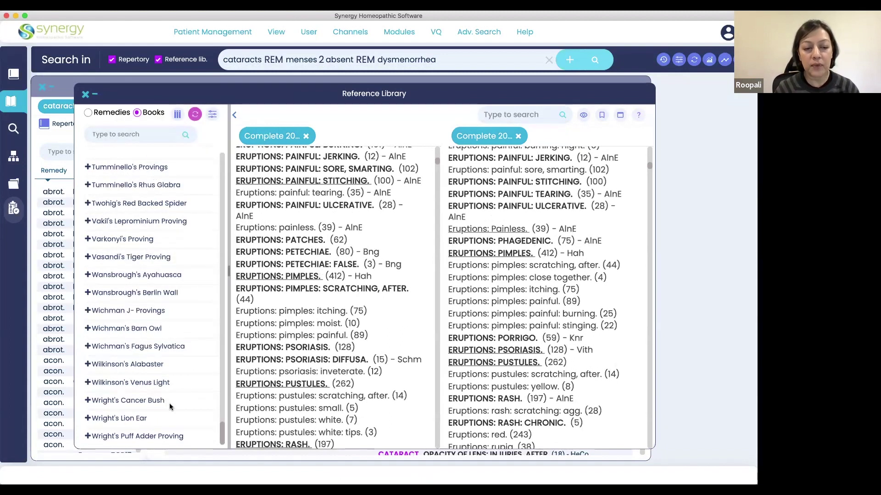
pyautogui.scroll(5, 170, 408)
pyautogui.scroll(8, 170, 408)
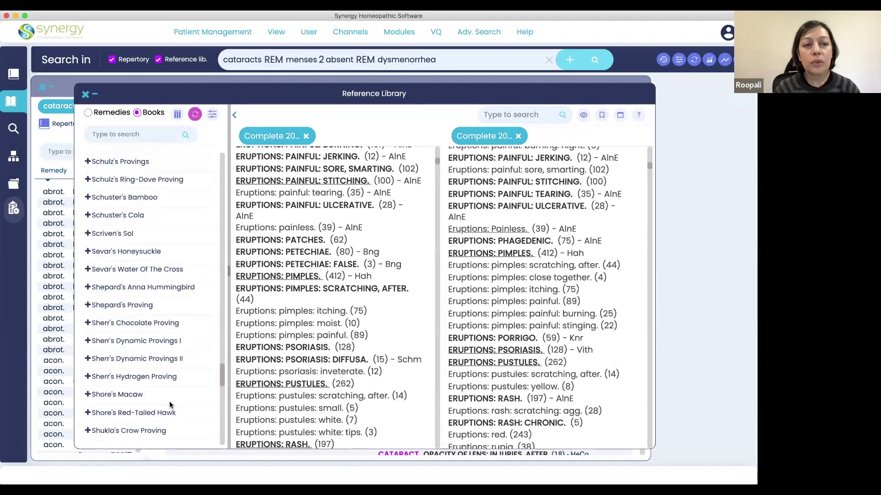
pyautogui.click(196, 115)
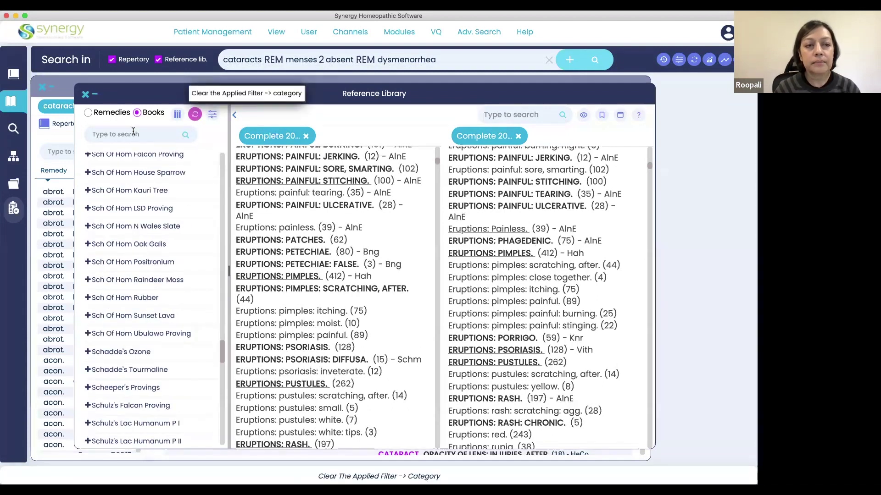
# Search the reference library's remedies for abel and expand Abelmoschus to list the books that cover it.
pyautogui.click(130, 133)
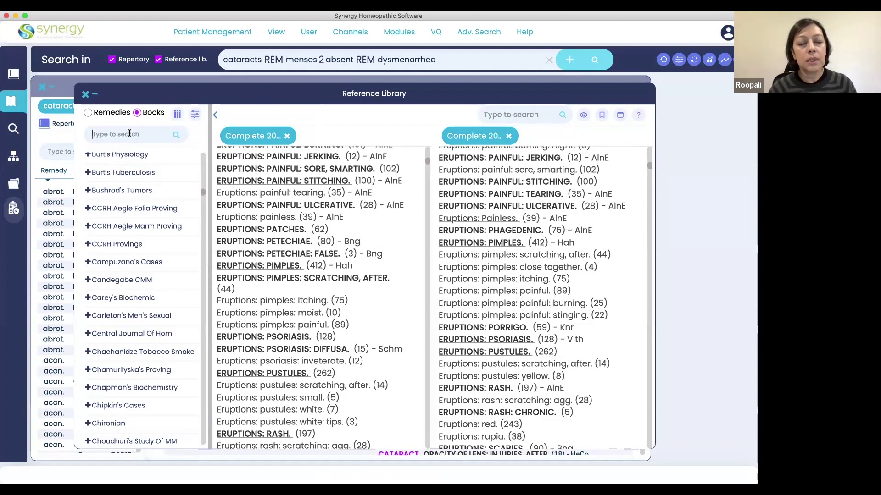
pyautogui.write('ab')
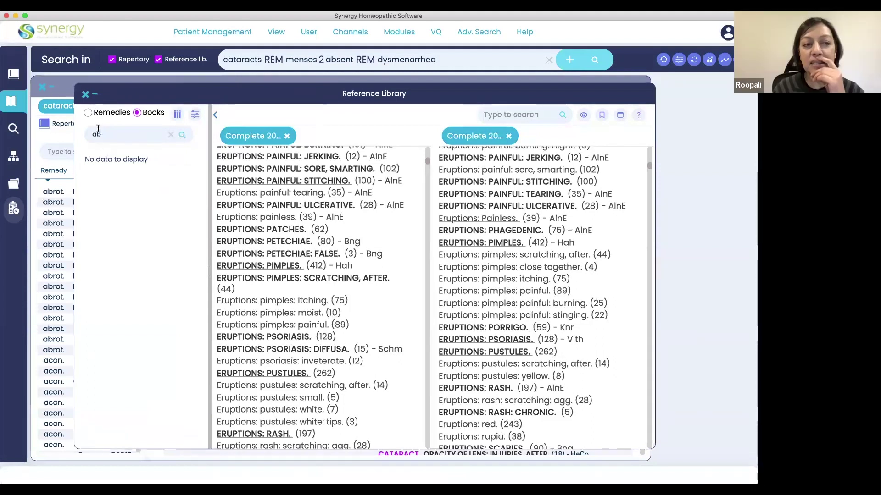
pyautogui.click(98, 113)
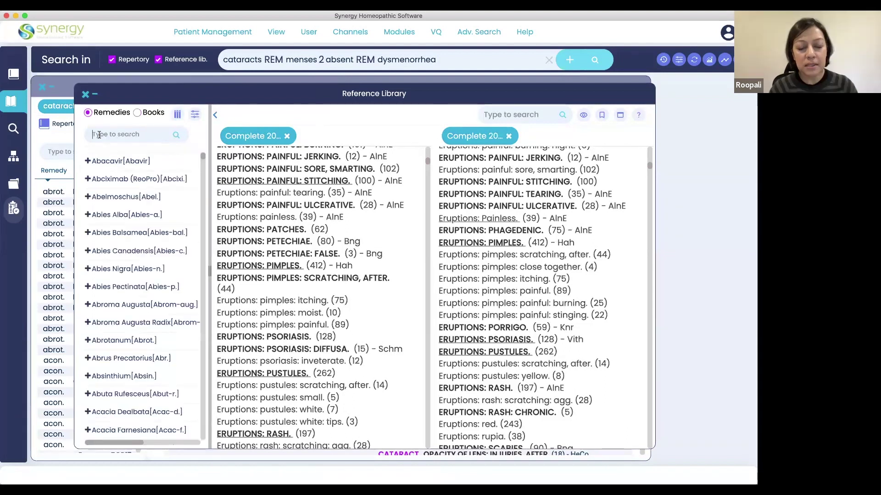
pyautogui.write('abel')
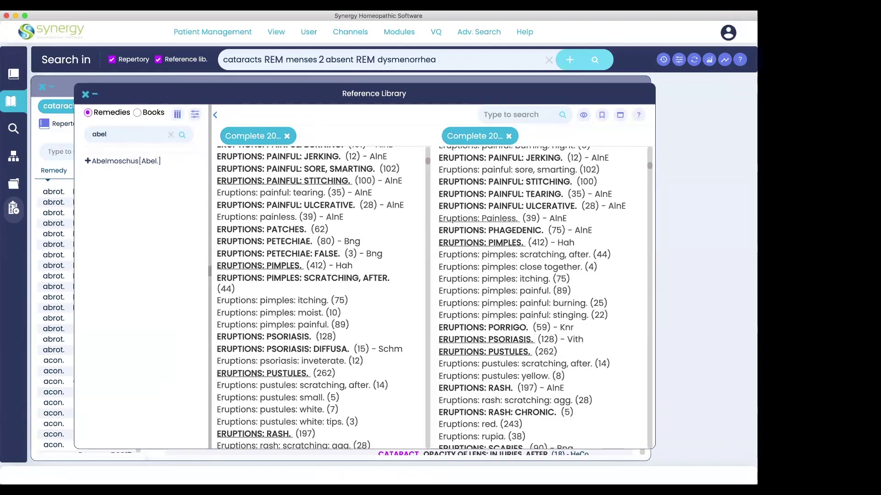
pyautogui.click(88, 161)
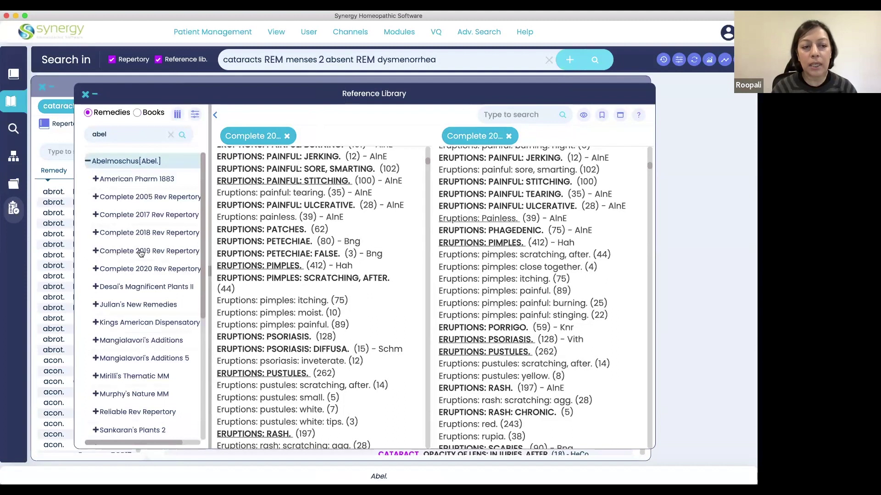
# Filter the remedy list to the Proving category and clear the abel search.
pyautogui.click(177, 114)
pyautogui.scroll(-3, 167, 195)
pyautogui.click(127, 200)
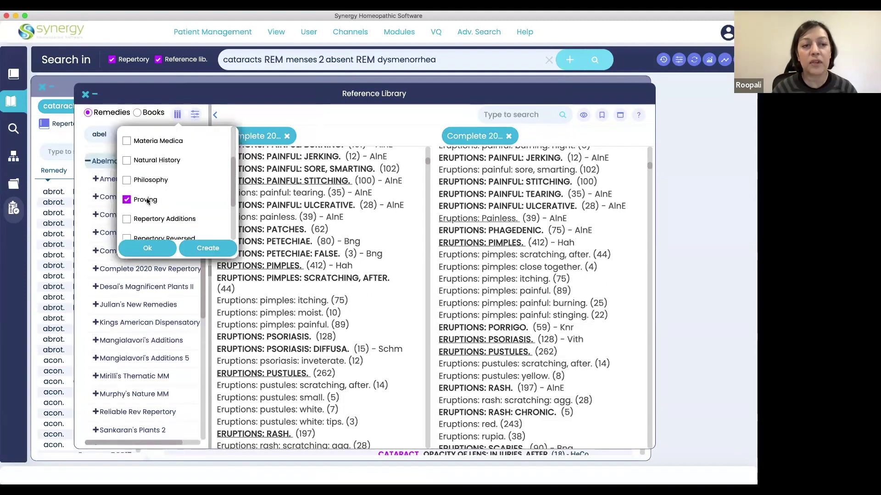
pyautogui.click(148, 248)
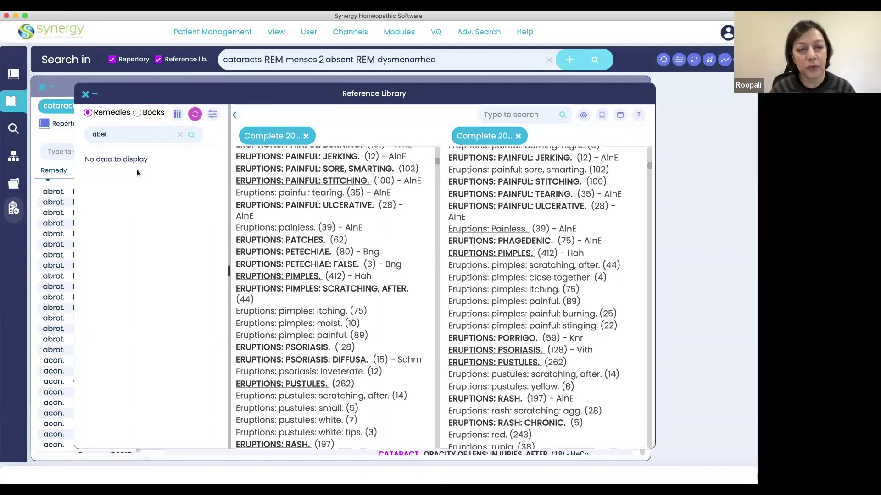
pyautogui.click(180, 137)
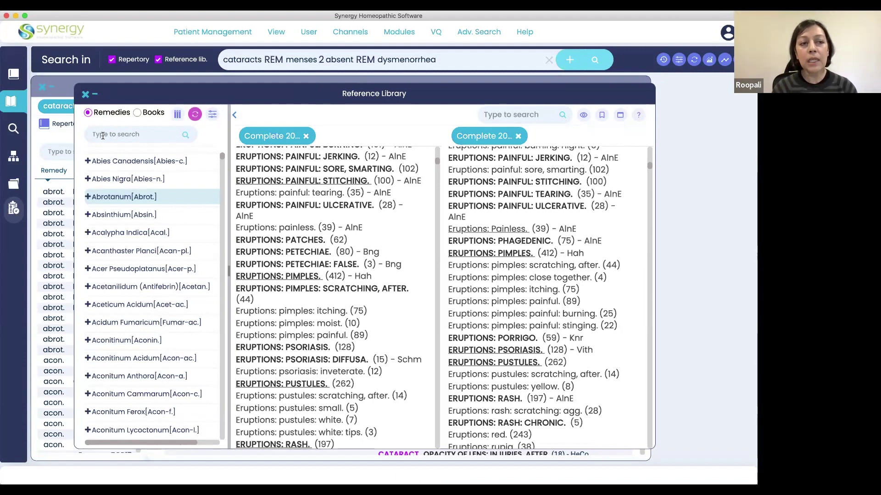
# List the Complete reversed repertories by searching the books for com with the Proving category filter removed.
pyautogui.click(137, 113)
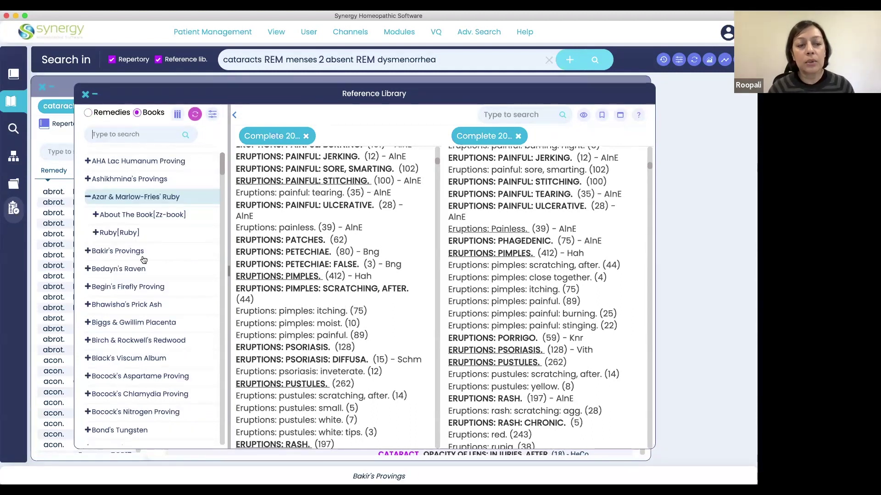
pyautogui.click(119, 131)
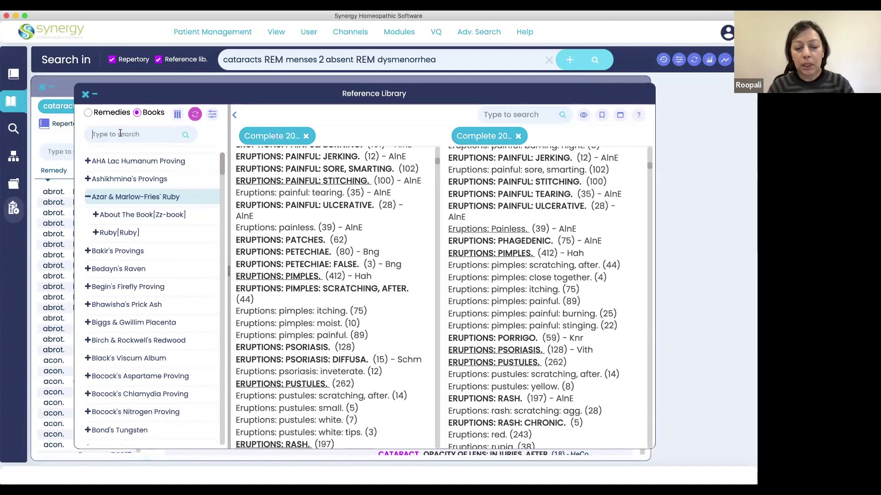
pyautogui.write('com')
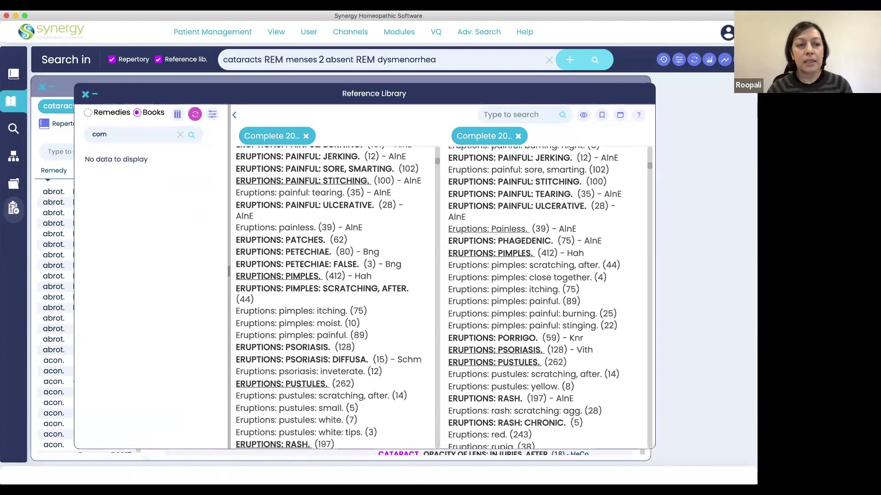
pyautogui.click(195, 114)
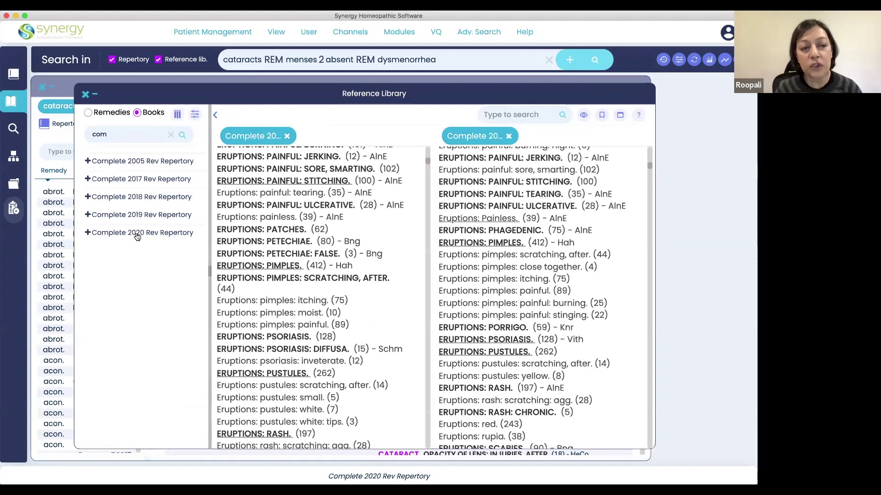
# Open the Mind section of Abelmoschus in the Complete 2020 Rev Repertory.
pyautogui.click(88, 233)
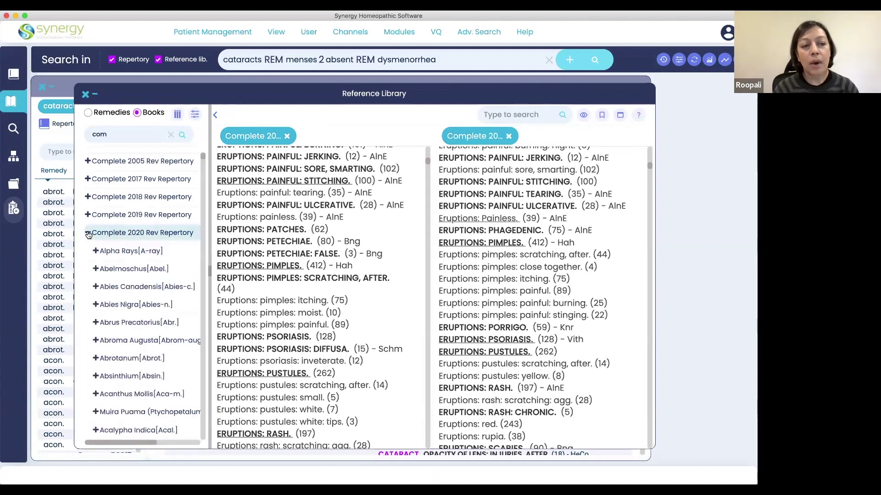
pyautogui.click(115, 270)
pyautogui.click(118, 323)
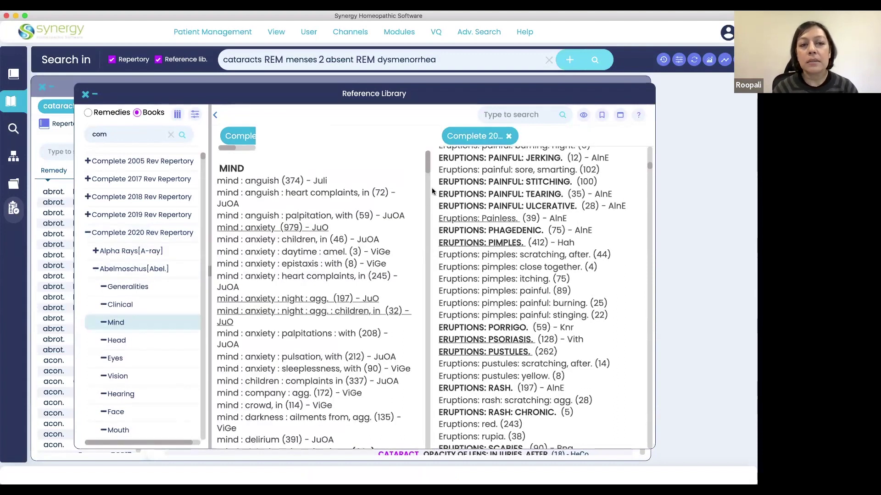
# Close the Staphysagria text and highlight the two snake delusion rubrics in Abelmoschus's Mind section.
pyautogui.click(509, 137)
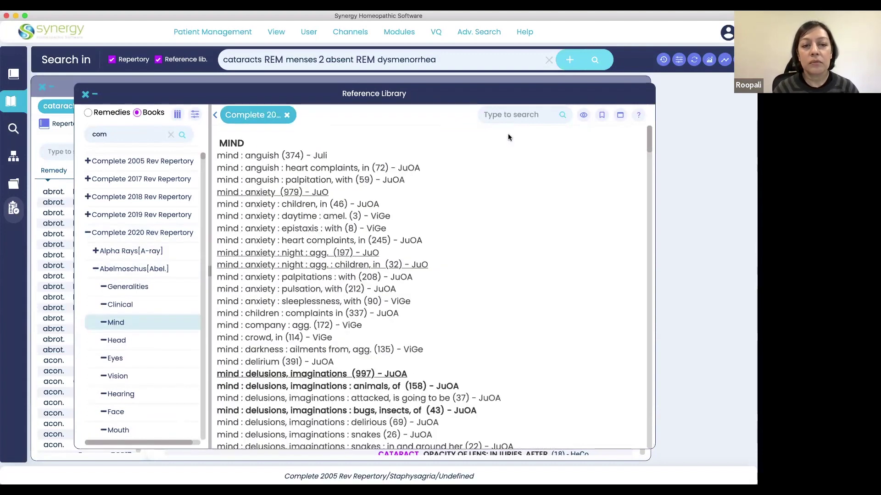
pyautogui.scroll(-5, 308, 276)
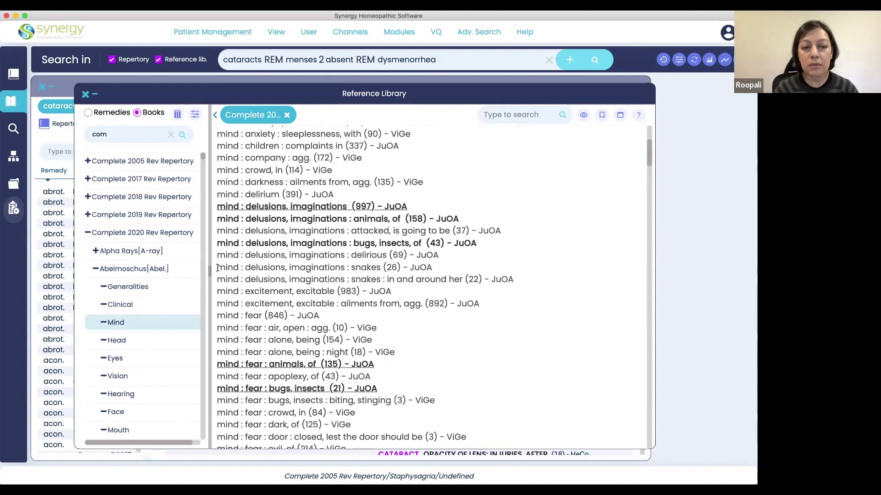
pyautogui.moveTo(218, 268); pyautogui.dragTo(528, 285)
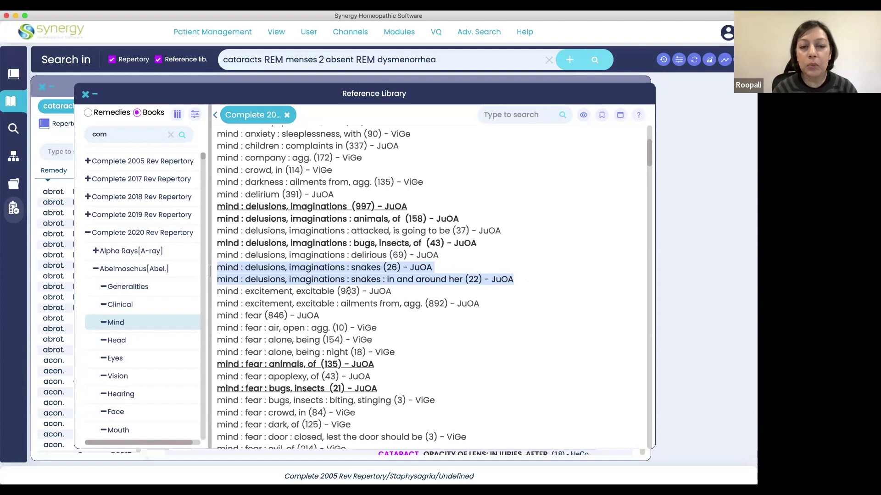
# Replace the main search terms with delusion 2 snakes and exclude the reference library from the search.
pyautogui.click(548, 60)
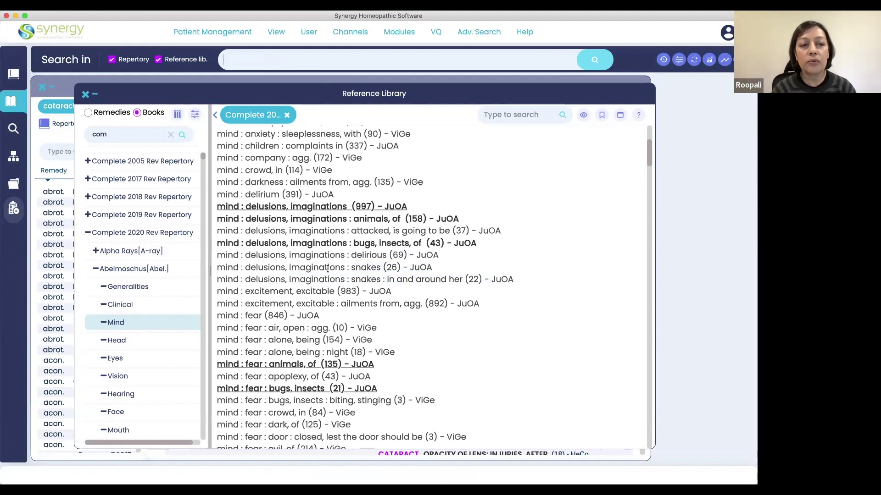
pyautogui.click(290, 61)
pyautogui.write('delusion')
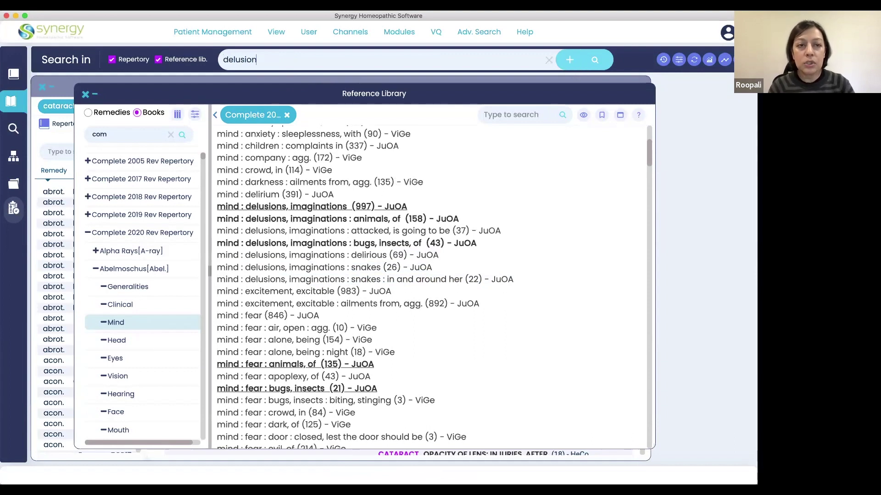
pyautogui.write(' 2 snakes')
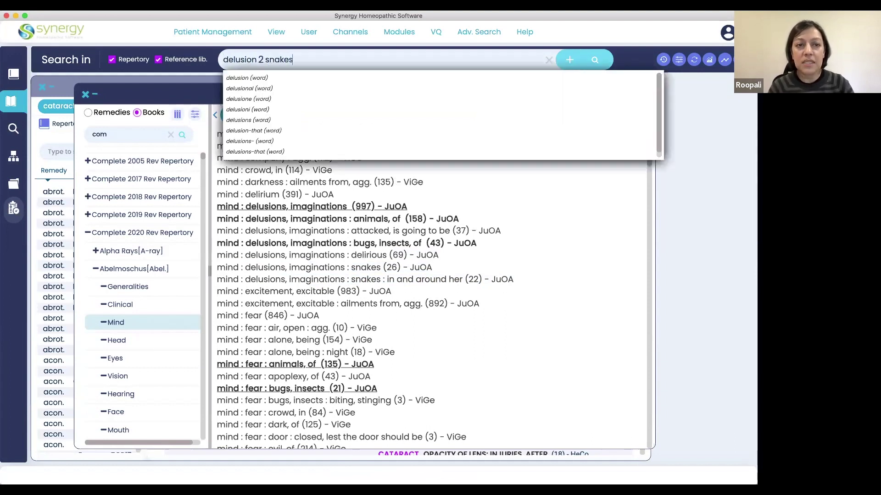
pyautogui.click(678, 60)
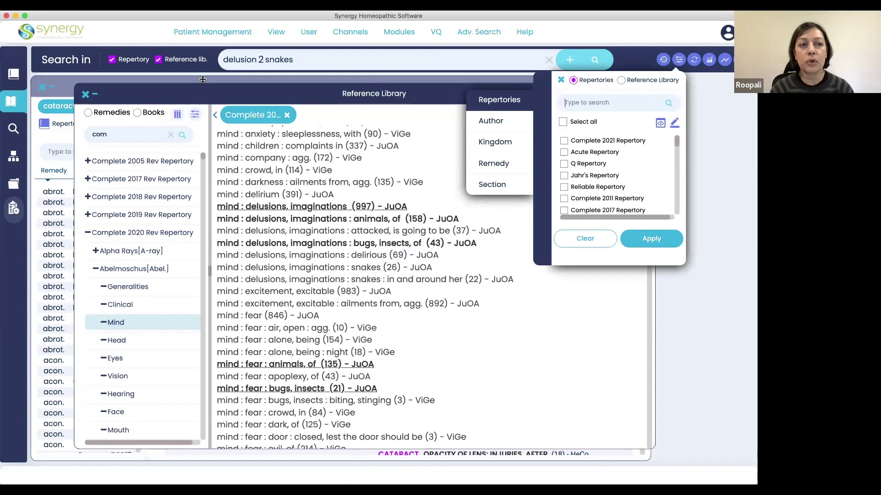
pyautogui.click(157, 61)
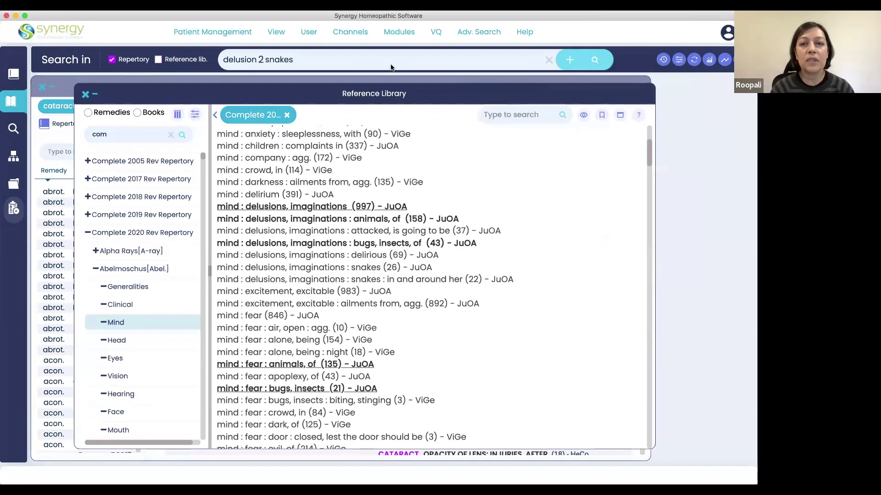
# Filter the repertory search to the remedy abel. and run it in a new tab.
pyautogui.click(677, 60)
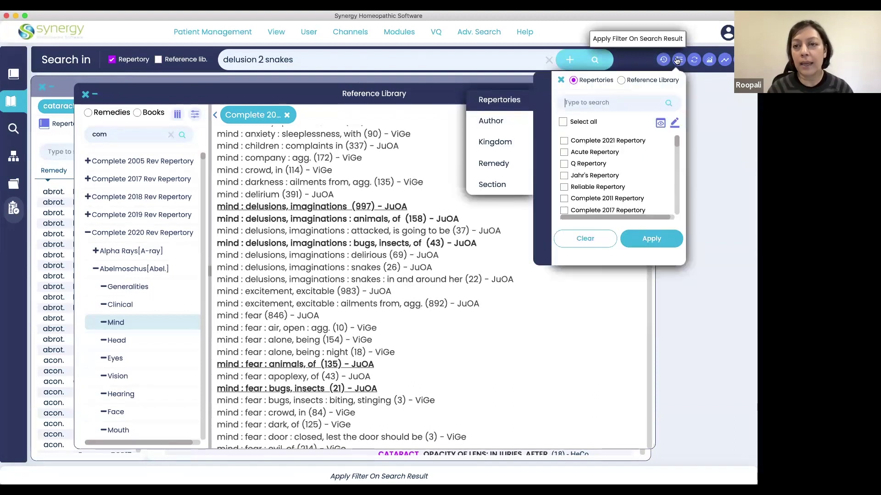
pyautogui.click(493, 164)
pyautogui.click(585, 104)
pyautogui.write('abel')
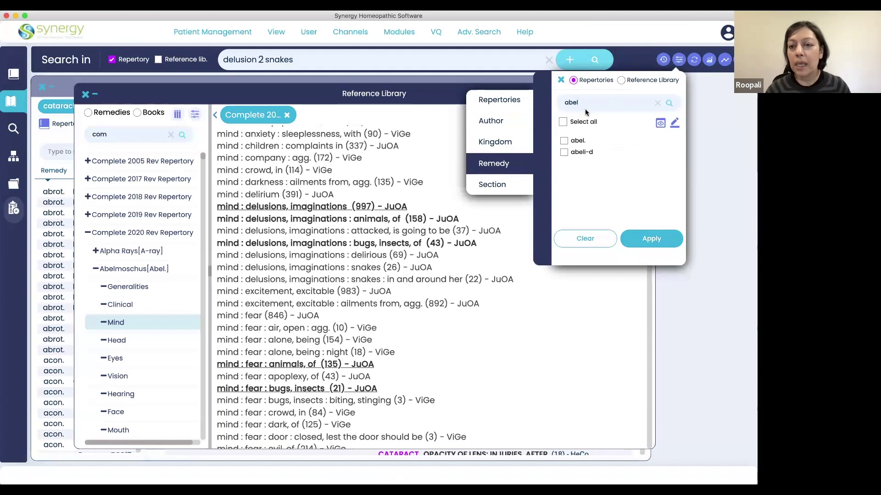
pyautogui.click(563, 141)
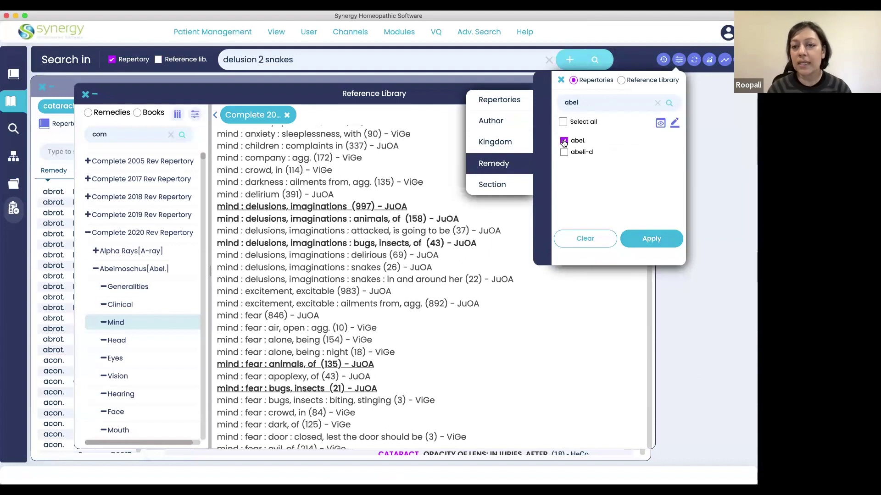
pyautogui.click(647, 239)
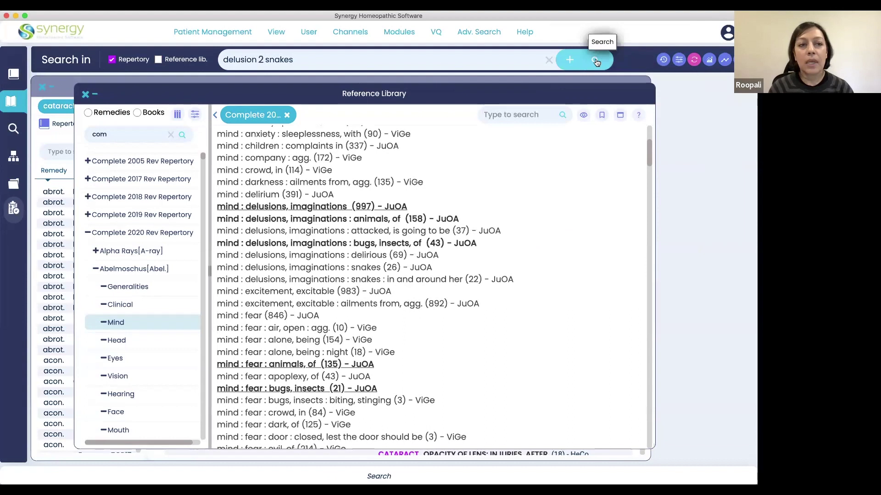
pyautogui.click(568, 61)
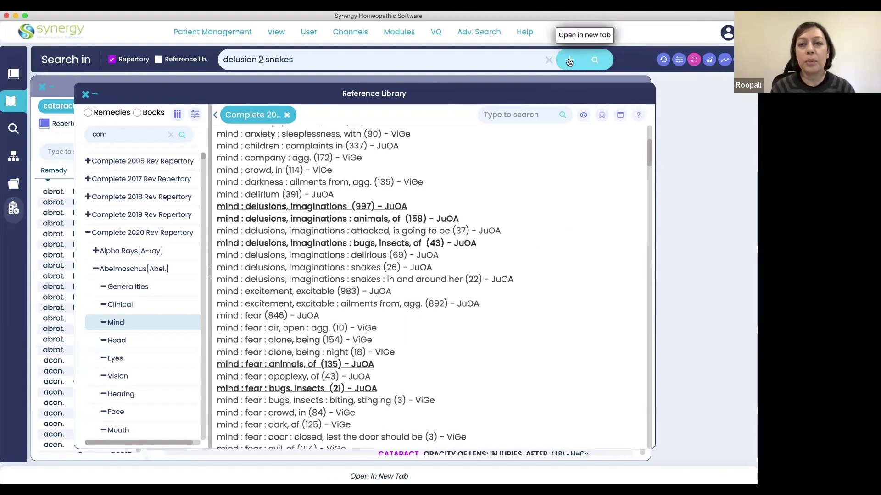
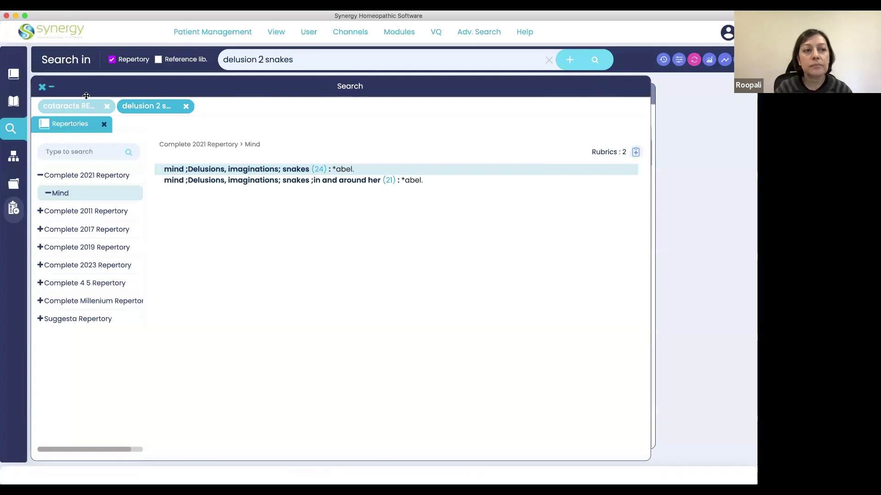
# Open the Mind chapter of the Complete 2021 Repertory and go to the Snakes rubric under Delusions, imaginations.
pyautogui.click(19, 78)
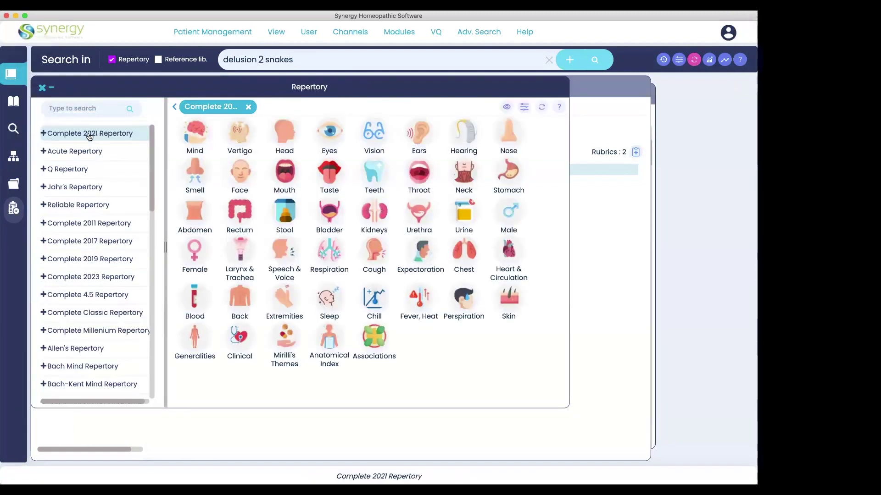
pyautogui.click(209, 133)
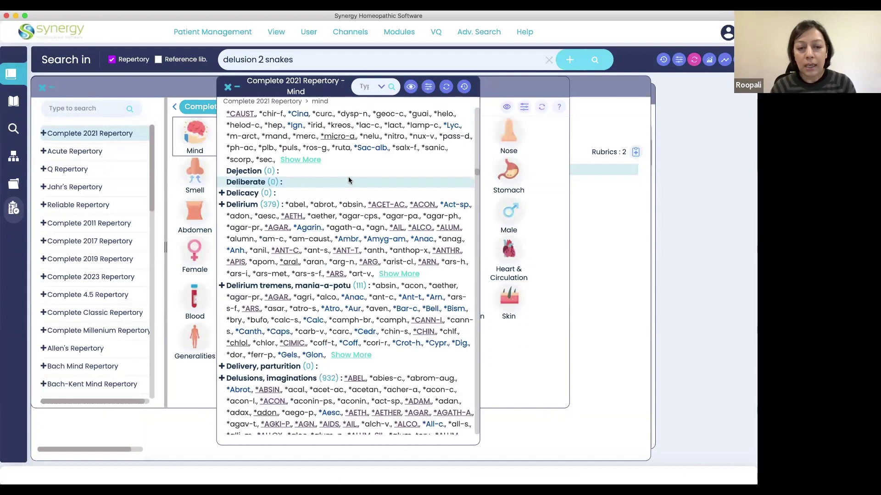
pyautogui.scroll(-1, 285, 401)
pyautogui.click(285, 399)
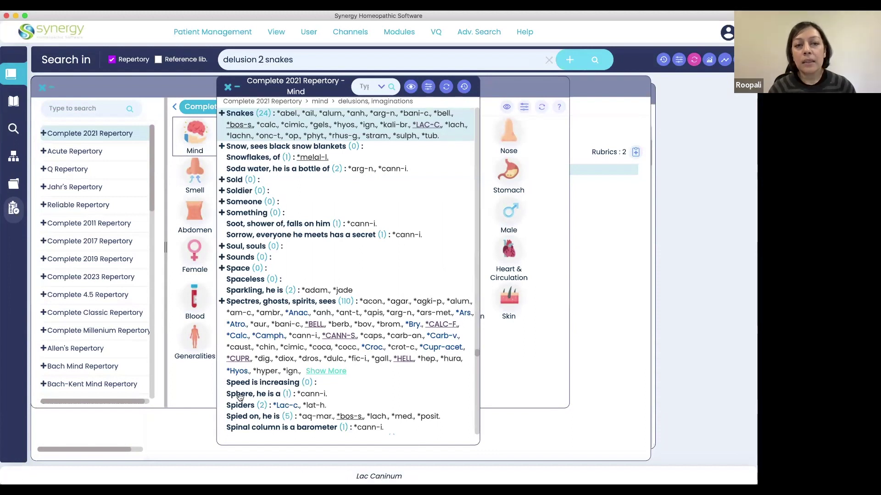
# View the reference string authors for abel. in the Snakes delusion rubric and close the reference details.
pyautogui.rightClick(237, 114)
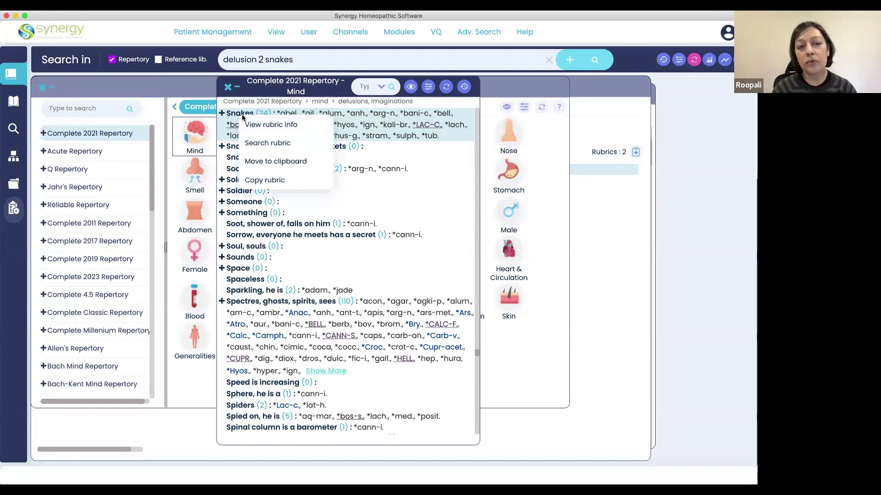
pyautogui.click(352, 121)
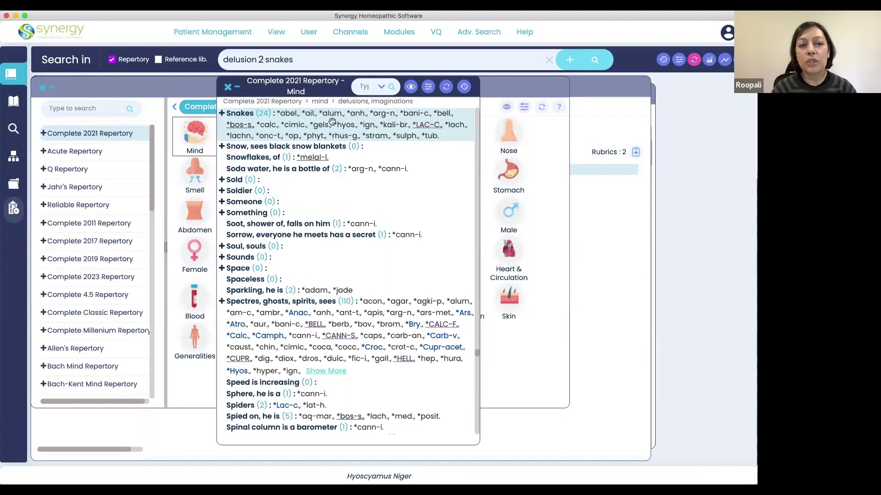
pyautogui.rightClick(287, 113)
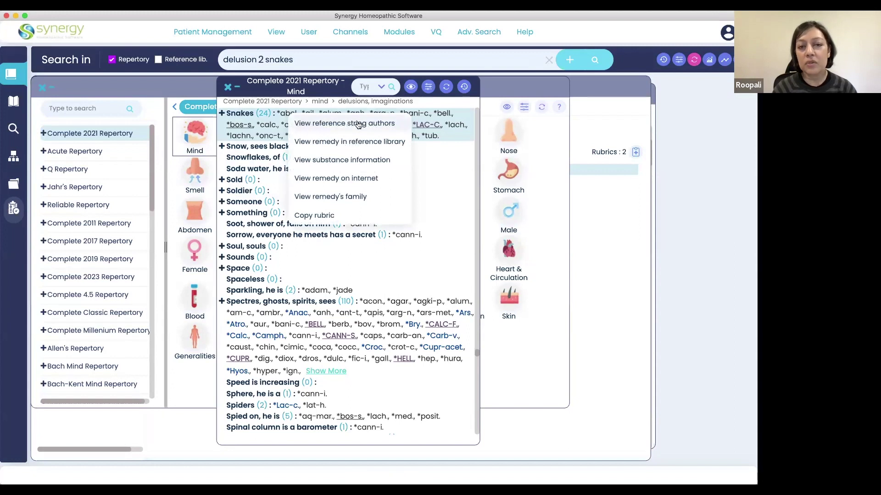
pyautogui.click(327, 125)
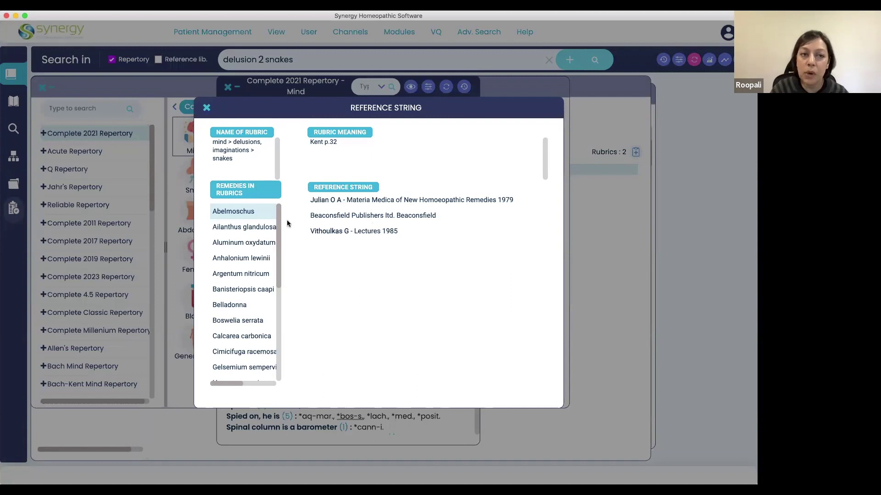
pyautogui.click(206, 109)
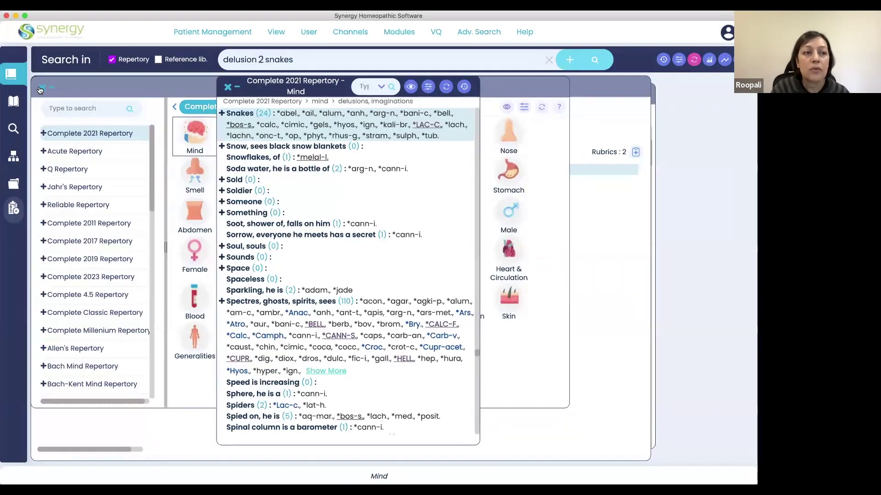
# Return to the delusion 2 snakes search results and view the Mens rubric in the Suggesta Repertory.
pyautogui.click(12, 130)
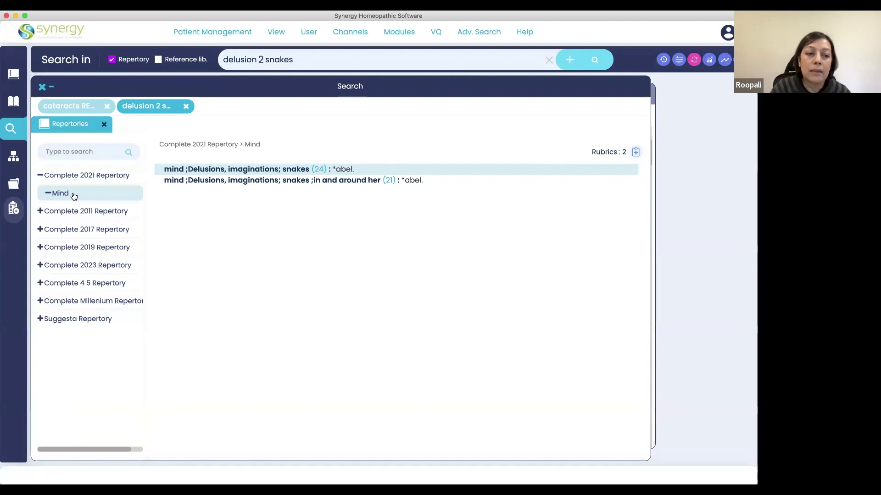
pyautogui.click(64, 320)
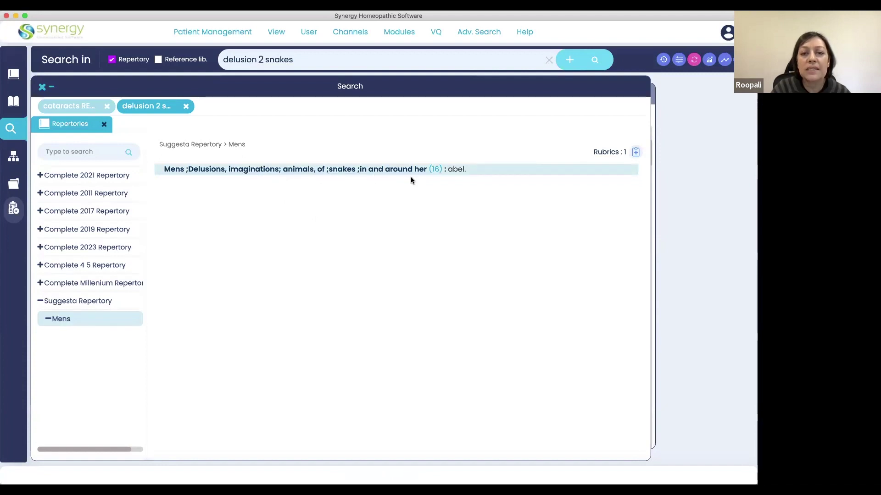
pyautogui.moveTo(457, 169)
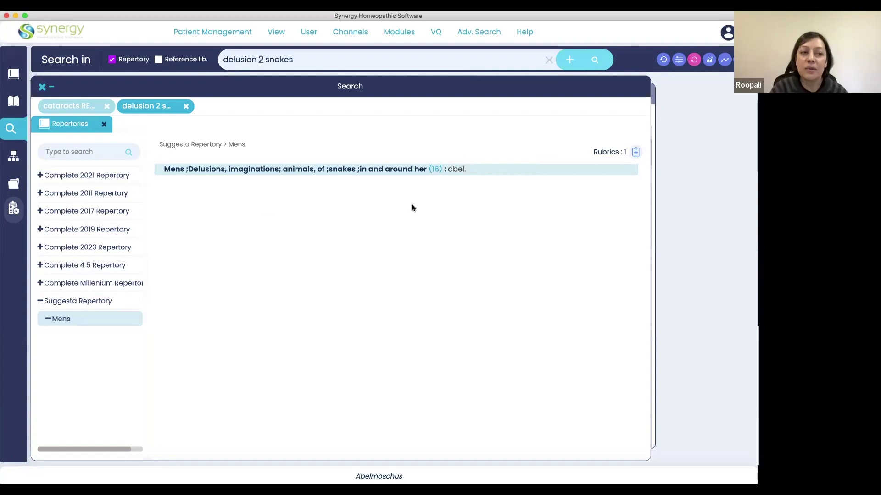
# Minimise the Repertory and Search windows to uncover the Complete 2021 Mind chapter.
pyautogui.click(14, 75)
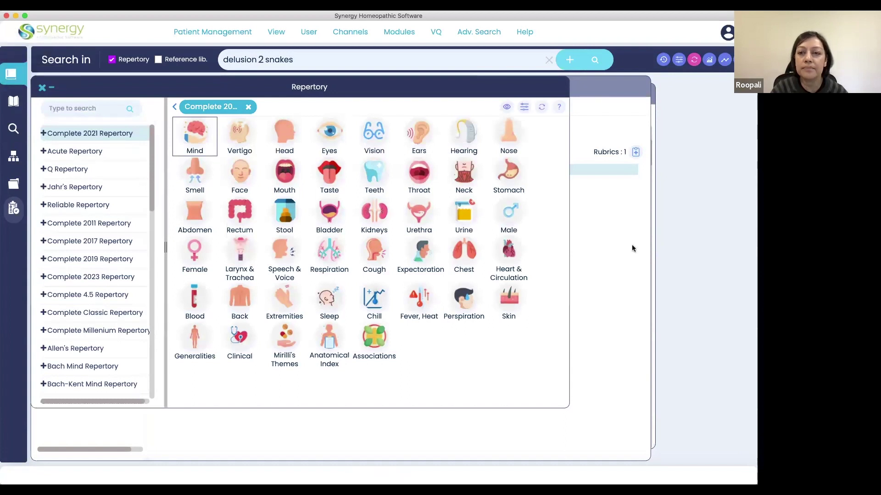
pyautogui.click(52, 88)
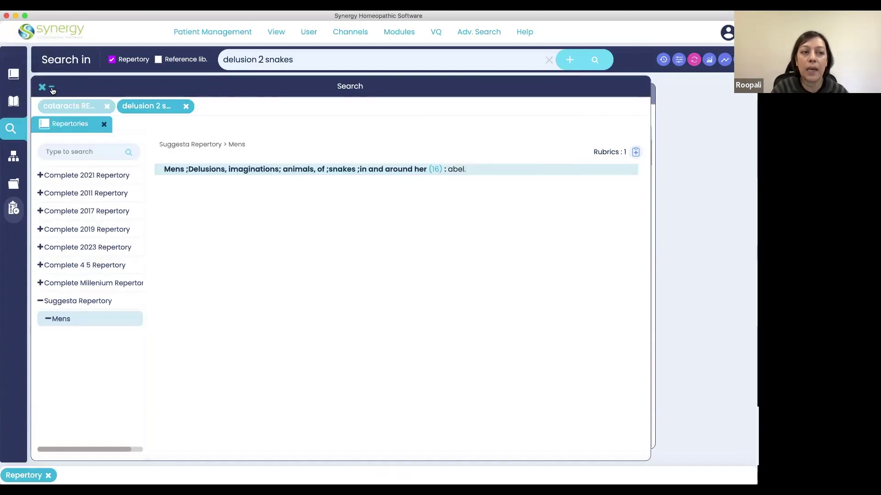
pyautogui.click(52, 88)
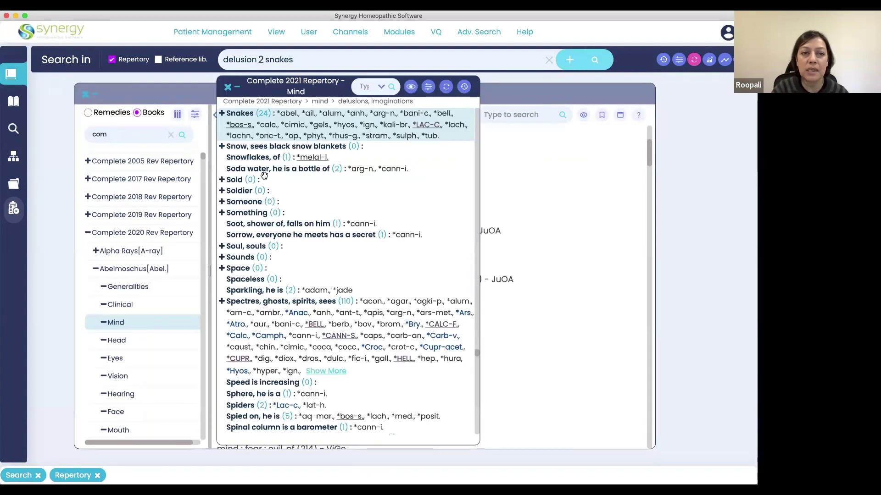
# Recheck the source authors of abel. in the Snakes rubric, then close the reference string.
pyautogui.rightClick(287, 113)
pyautogui.click(304, 122)
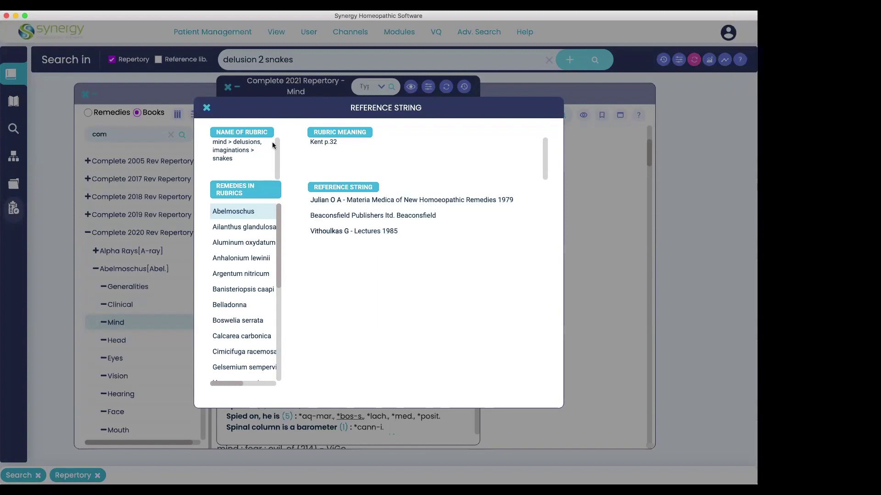
pyautogui.click(206, 108)
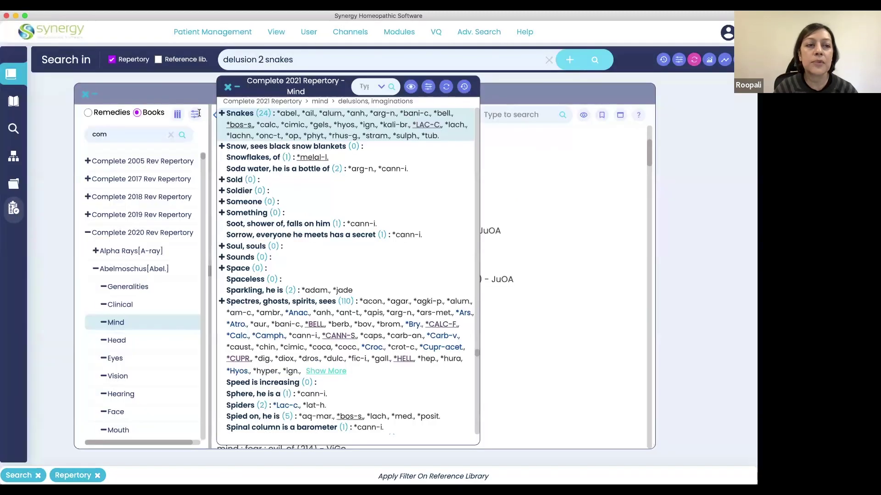
# Search the reference library books for julia and open Abelmoschus in Julian's New Remedies.
pyautogui.click(170, 137)
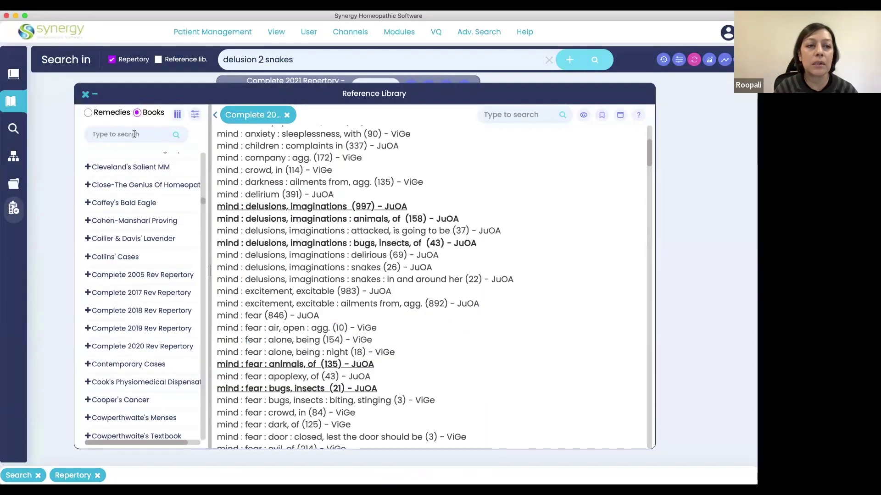
pyautogui.click(134, 134)
pyautogui.write('julia')
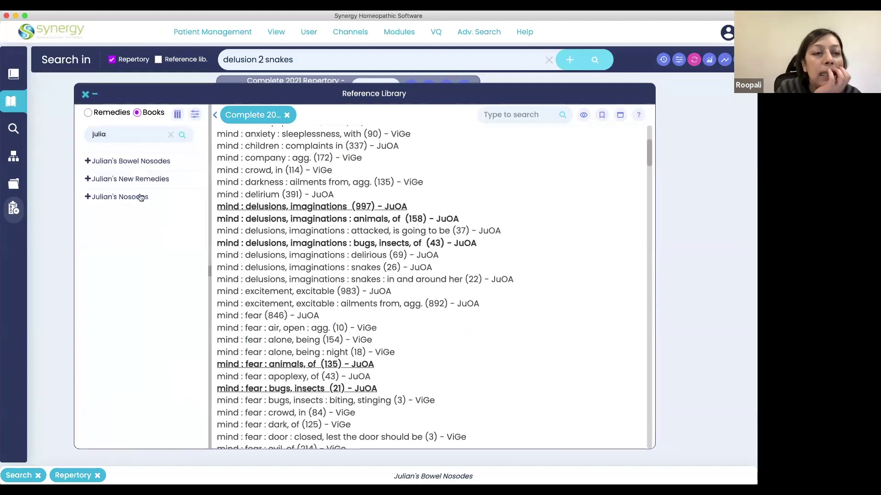
pyautogui.click(98, 181)
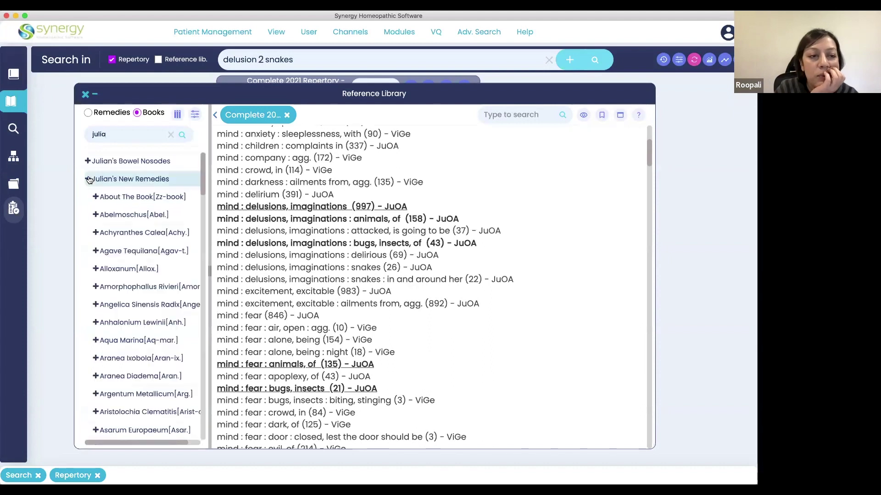
pyautogui.click(118, 216)
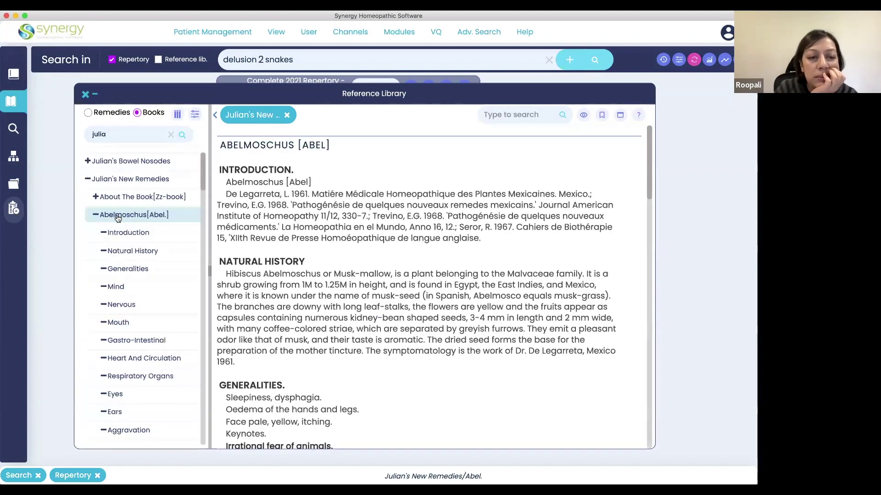
pyautogui.scroll(-2, 299, 315)
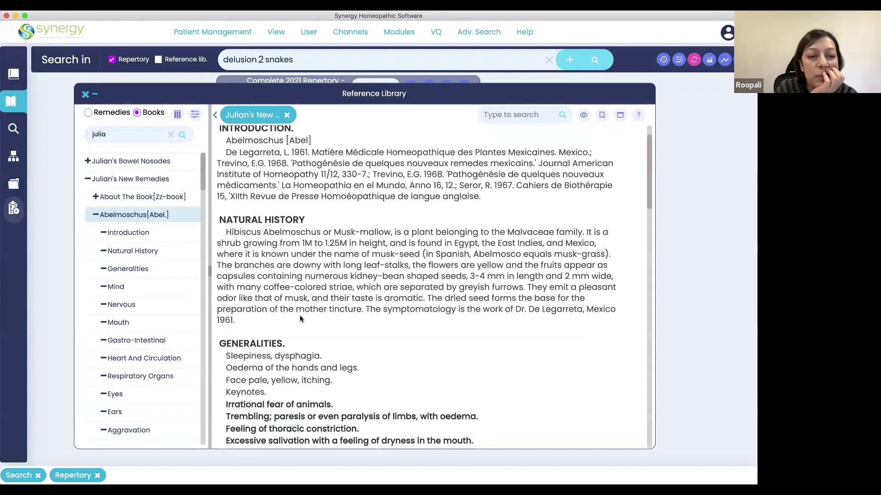
# Go to Abelmoschus's Mind section and highlight the lines on fear of animals and being attacked by venomous animals.
pyautogui.click(112, 287)
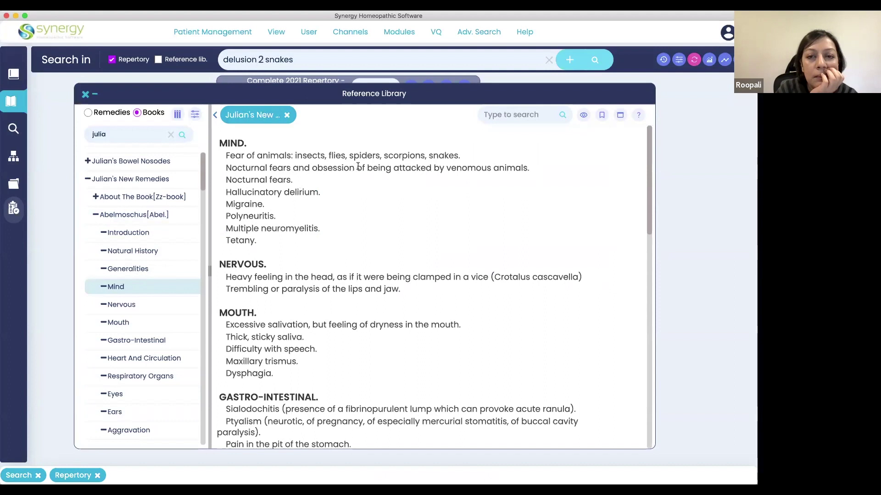
pyautogui.moveTo(226, 156); pyautogui.dragTo(531, 173)
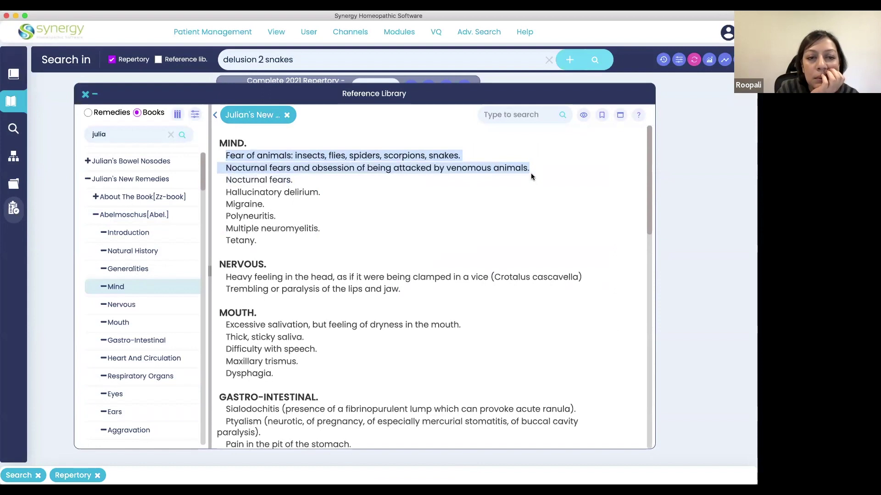
pyautogui.scroll(-3, 327, 305)
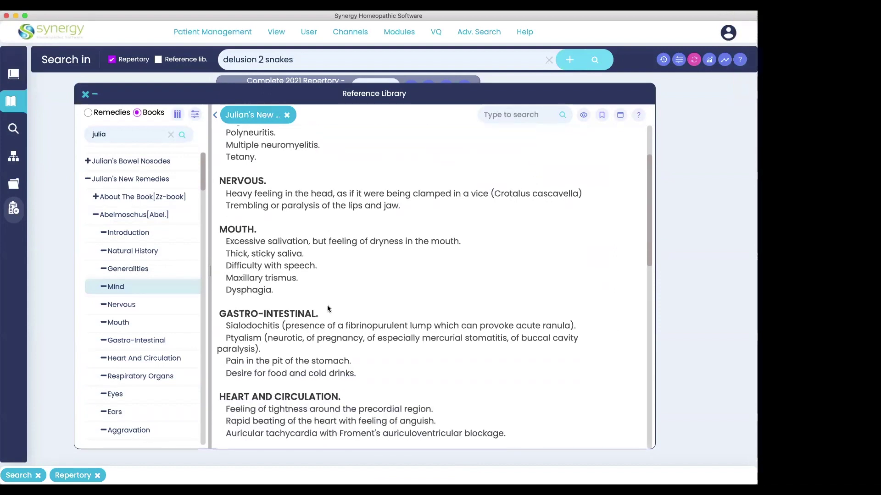
pyautogui.scroll(3, 326, 307)
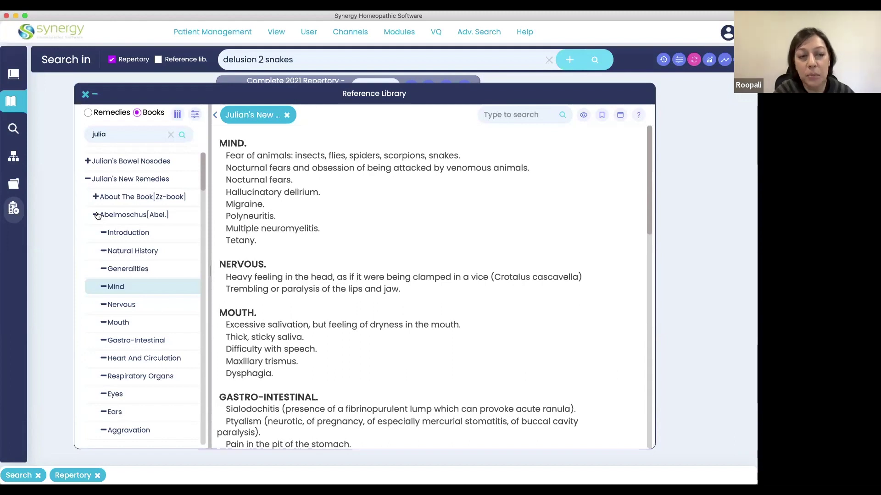
# Open the About The Book entry of Julian's New Remedies and highlight the publication year 1979.
pyautogui.click(118, 198)
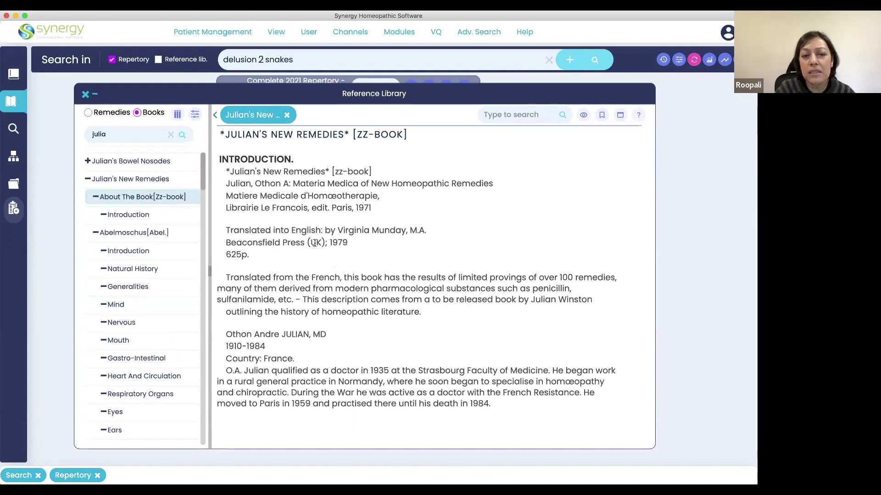
pyautogui.moveTo(328, 241); pyautogui.dragTo(352, 243)
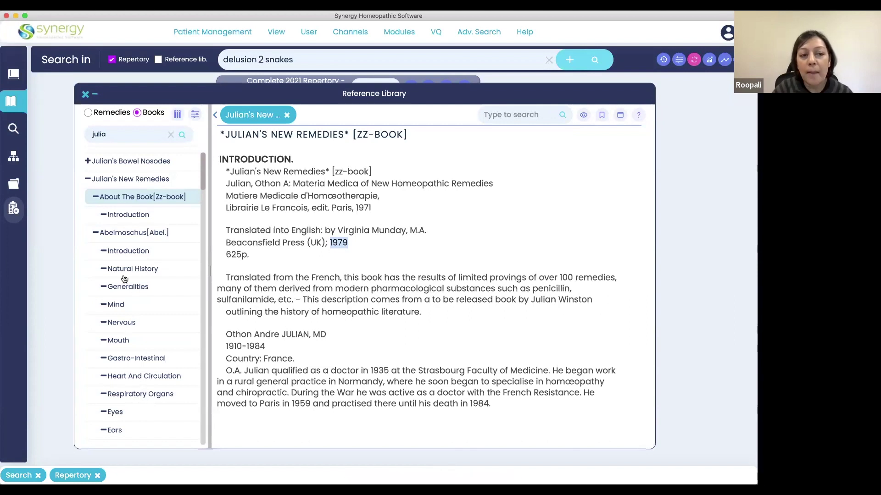
# Return to Abelmoschus's Mind section, read through its symptoms and highlight the line on nocturnal fears and obsession of being attacked.
pyautogui.click(119, 307)
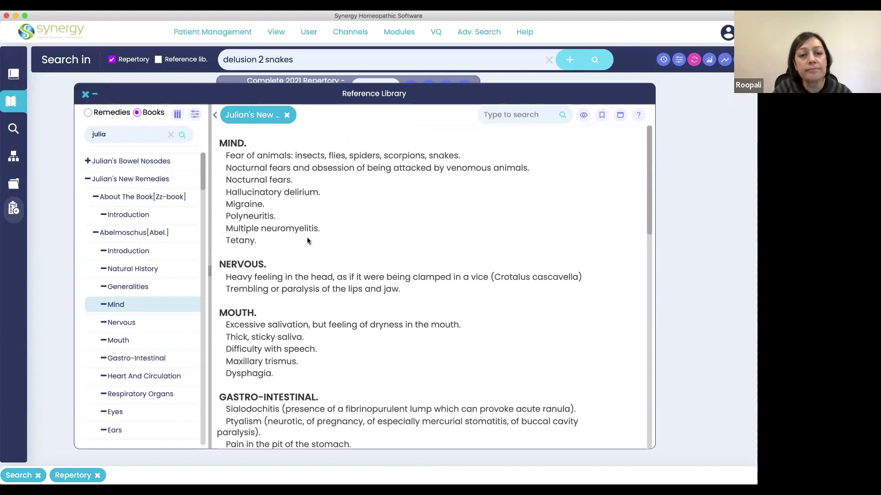
pyautogui.scroll(-4, 307, 237)
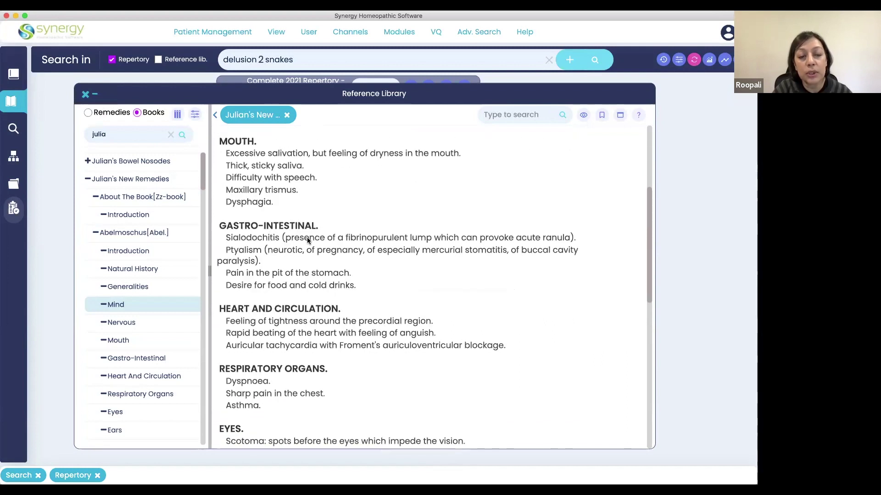
pyautogui.scroll(-1, 307, 238)
pyautogui.scroll(-2, 307, 237)
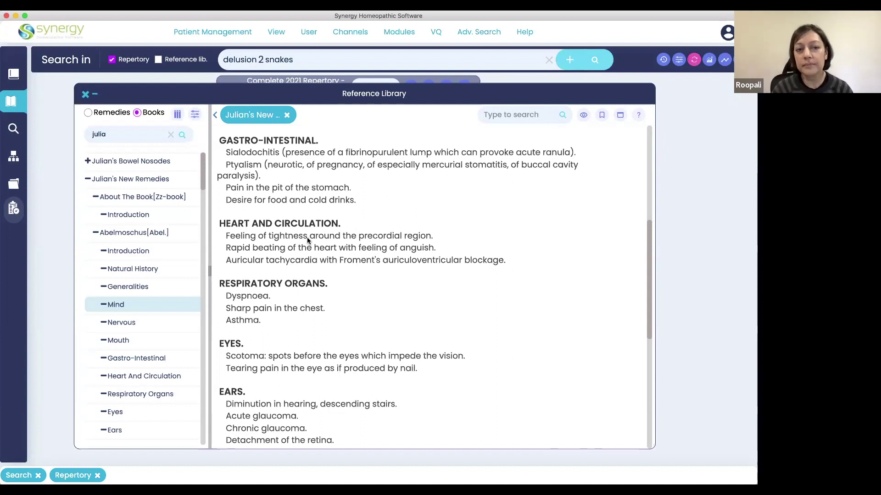
pyautogui.scroll(5, 307, 238)
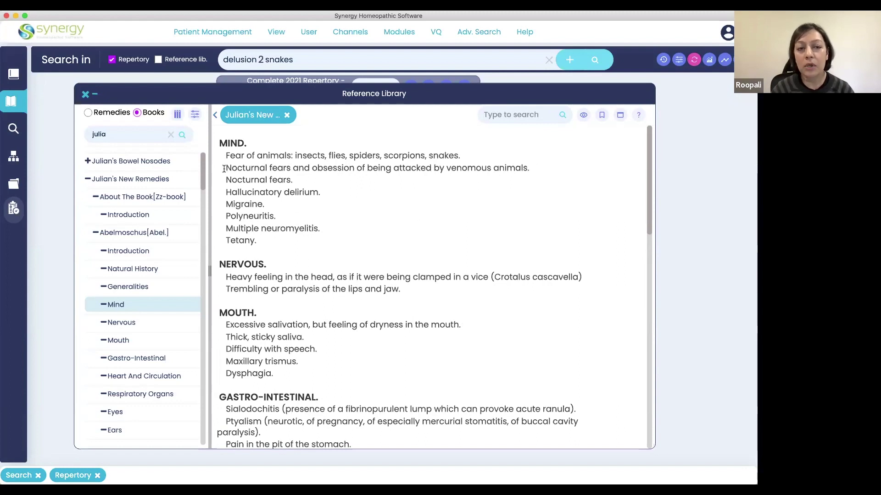
pyautogui.moveTo(225, 168); pyautogui.dragTo(522, 169)
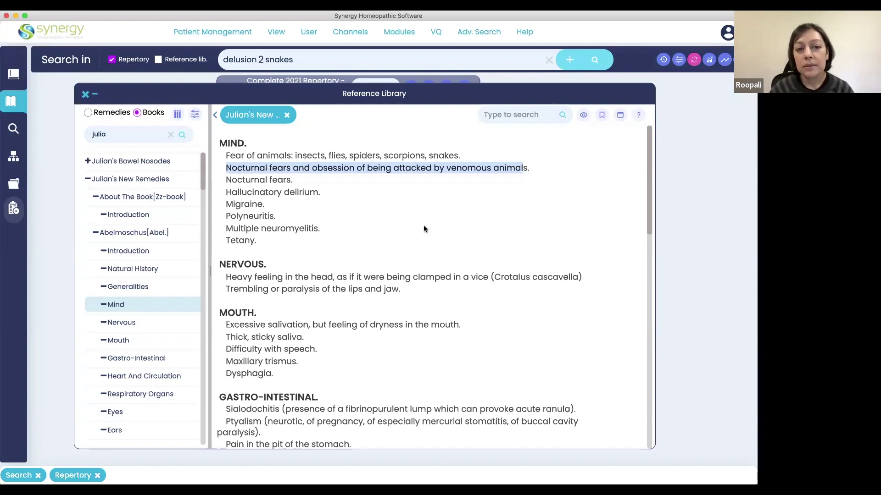
pyautogui.scroll(-1, 454, 318)
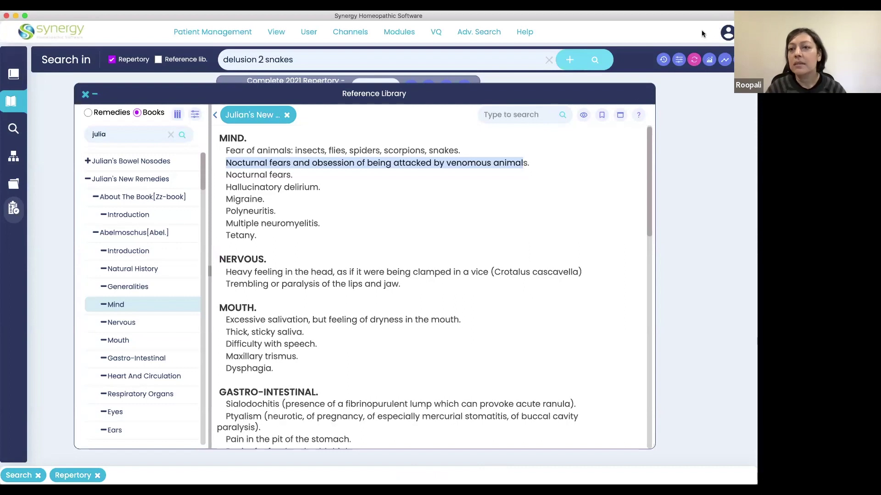
# Reset the filter applied to the main search.
pyautogui.click(695, 63)
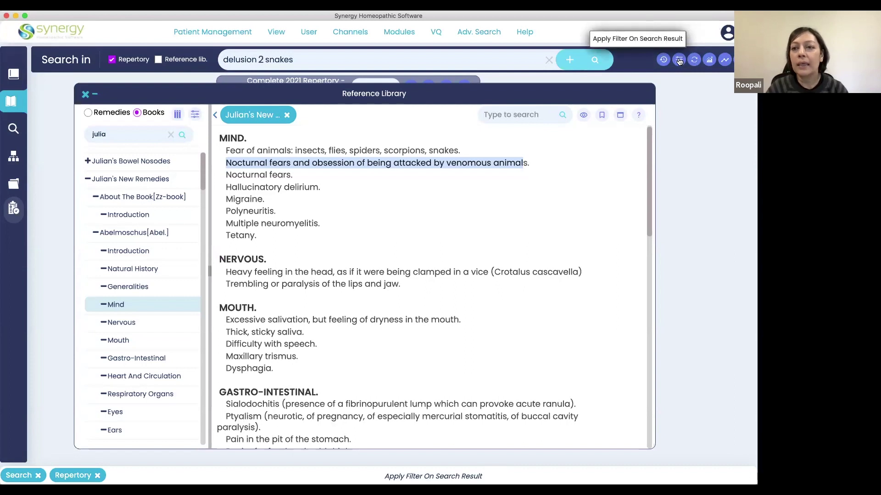
# In the search filter, switch to the reference library and select all books matching "ver", the Vermeulen titles.
pyautogui.click(678, 60)
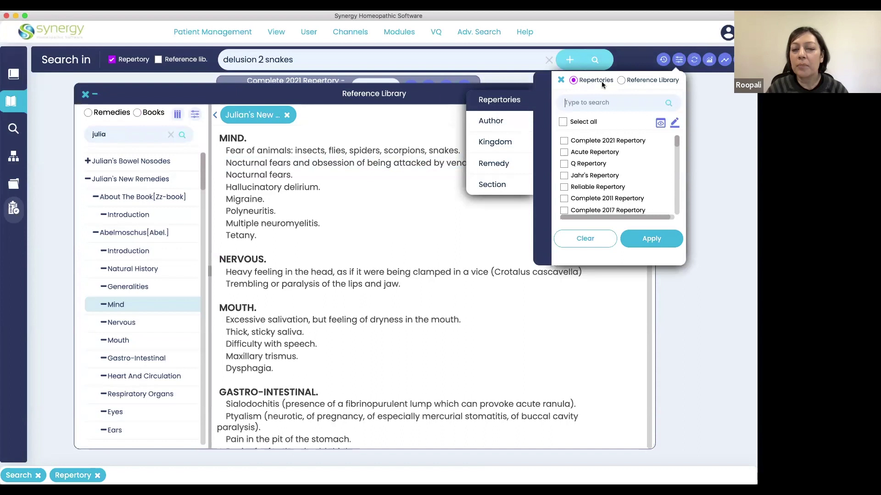
pyautogui.click(491, 123)
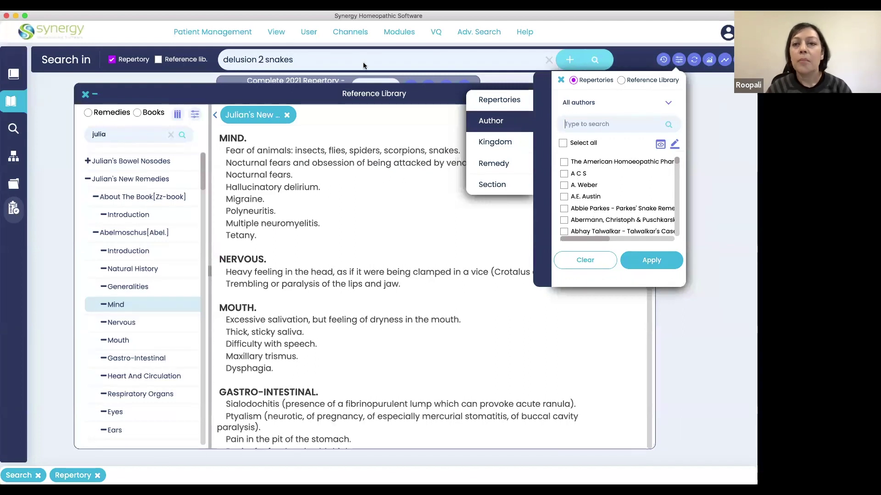
pyautogui.click(620, 79)
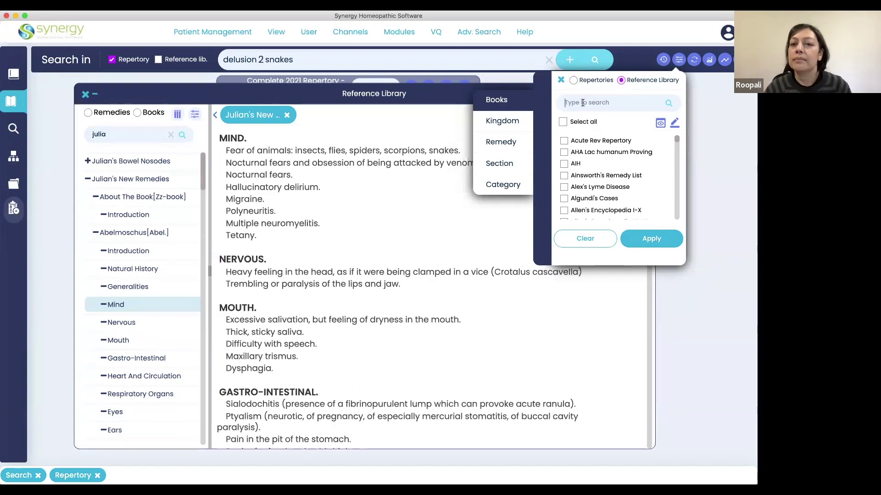
pyautogui.write('ver')
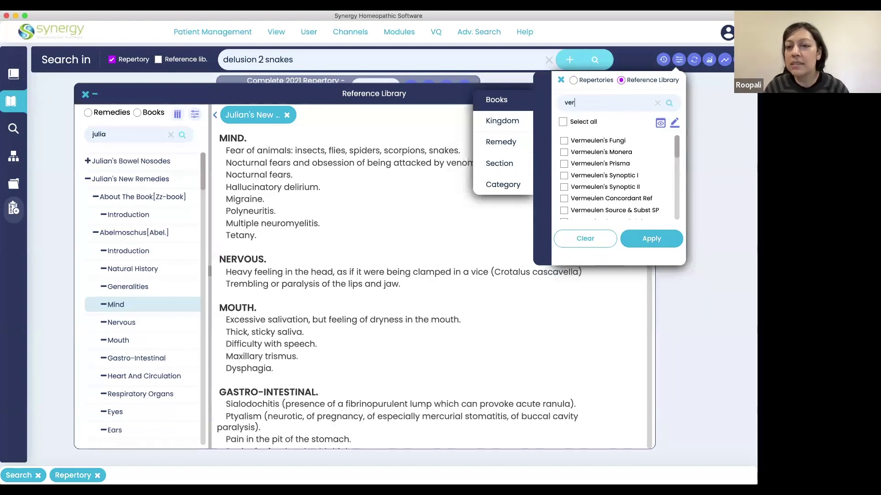
pyautogui.scroll(-2, 596, 179)
pyautogui.scroll(-7, 596, 178)
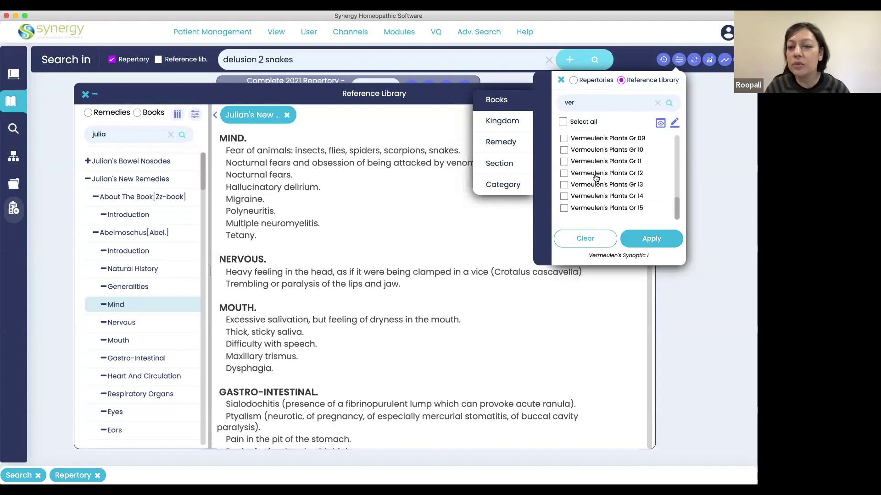
pyautogui.scroll(9, 596, 179)
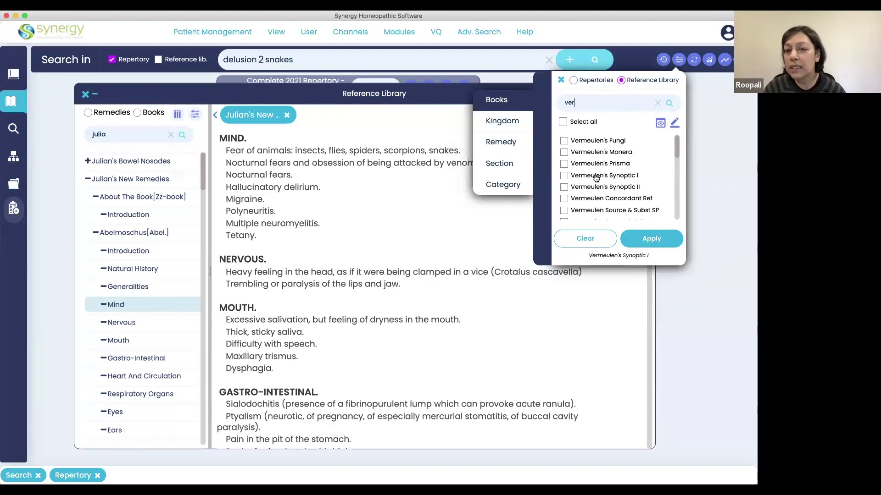
pyautogui.click(563, 121)
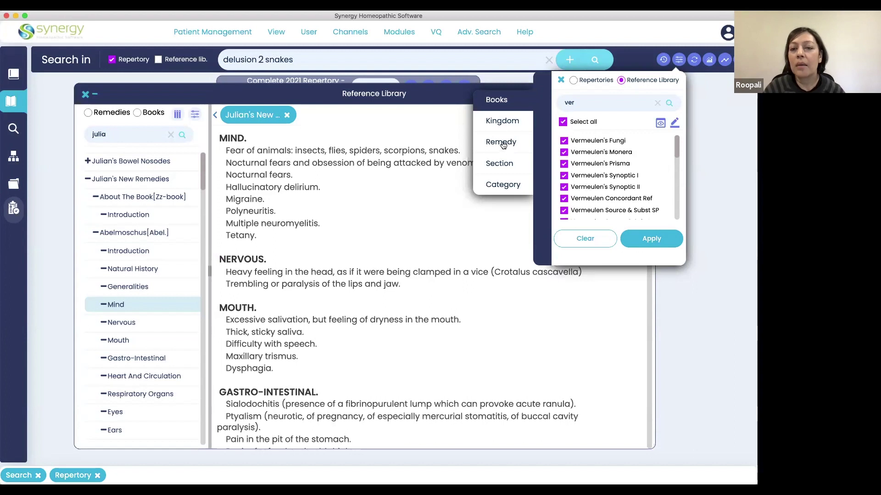
# Add the remedy abel. to the reference library filter.
pyautogui.click(502, 143)
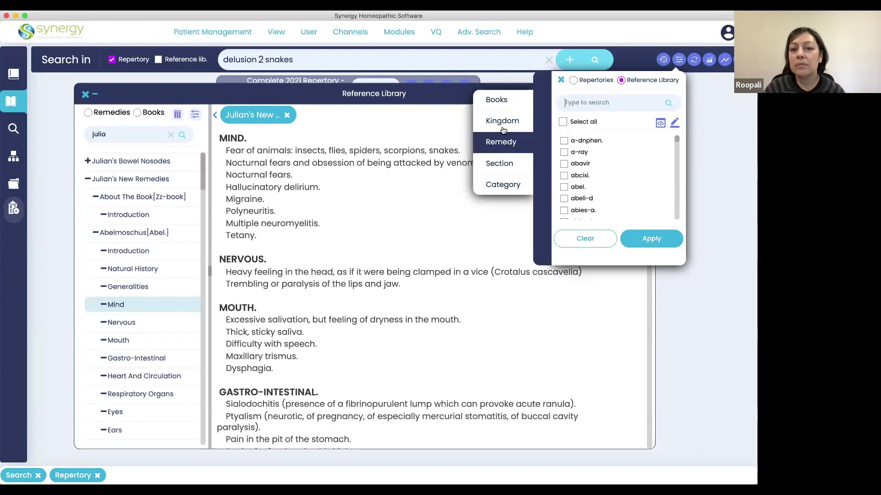
pyautogui.click(502, 121)
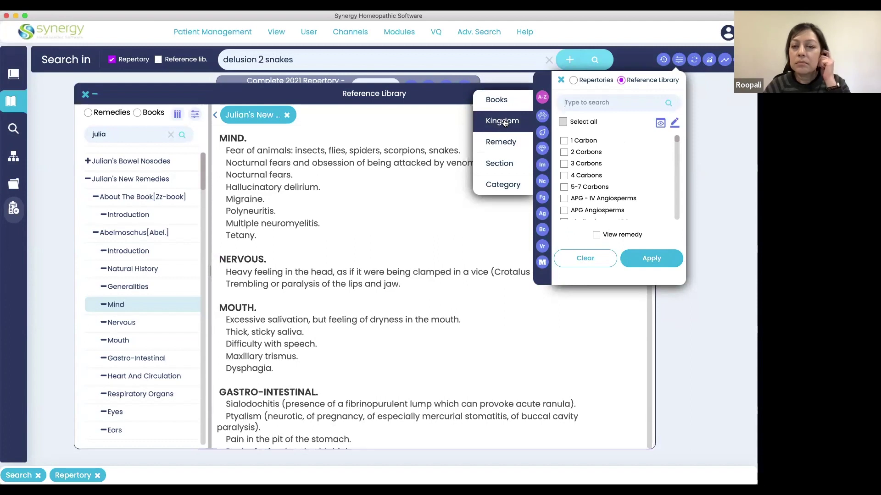
pyautogui.click(501, 142)
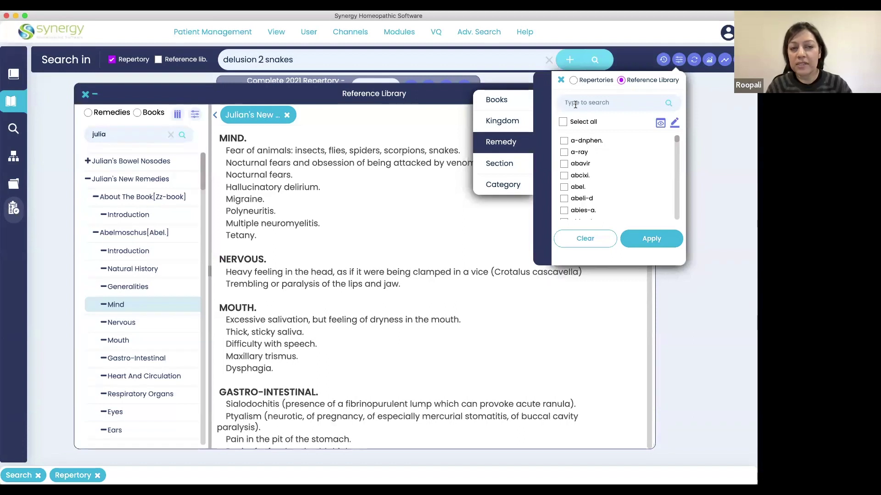
pyautogui.write('abe')
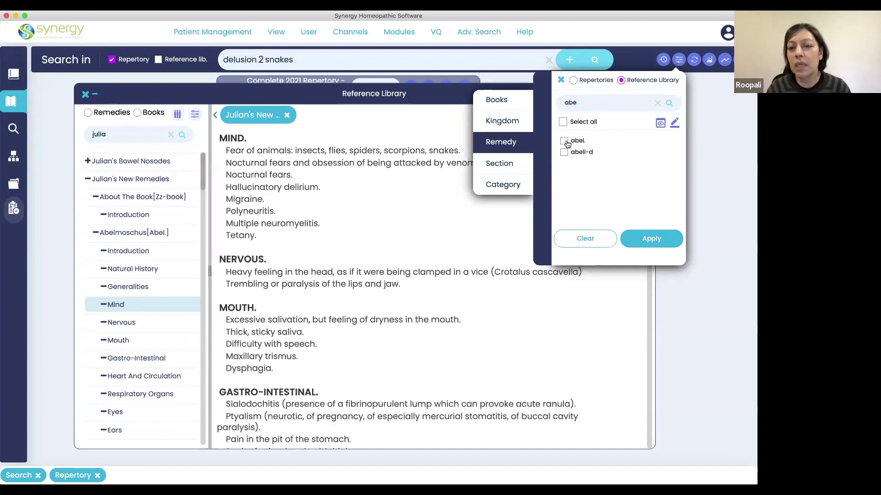
pyautogui.click(564, 141)
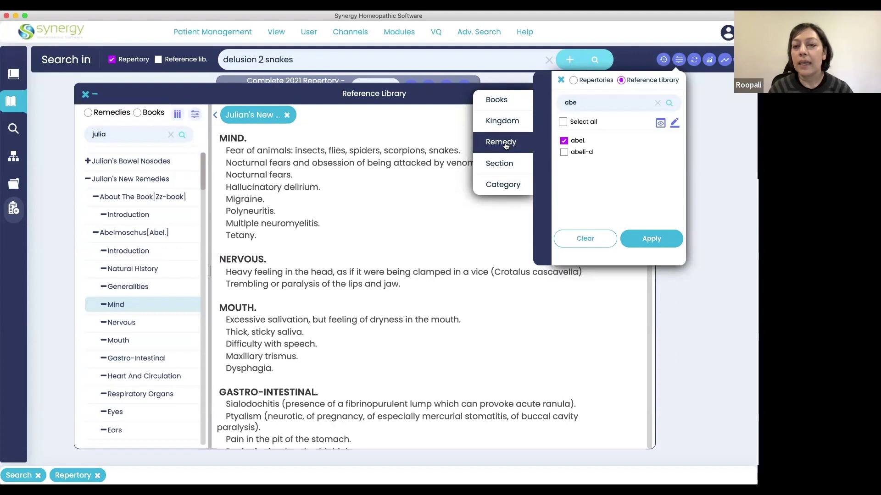
# Show only the books selected in the reference library filter and apply the filter.
pyautogui.click(498, 103)
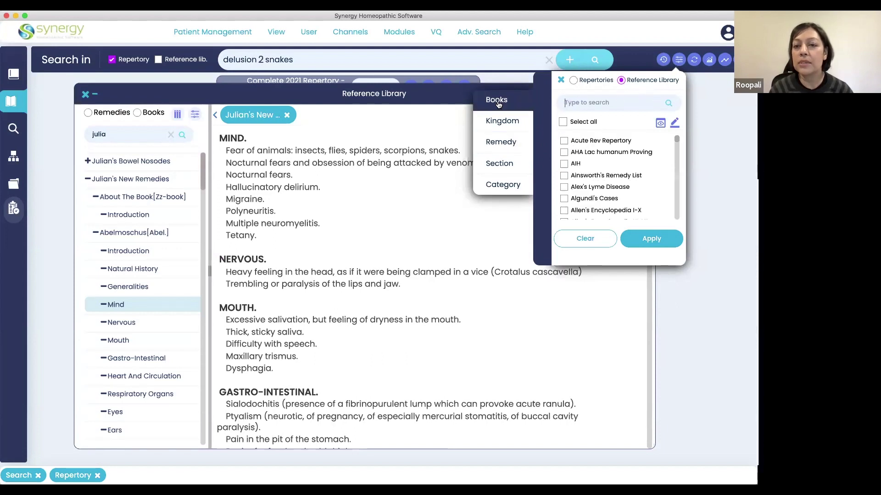
pyautogui.click(660, 124)
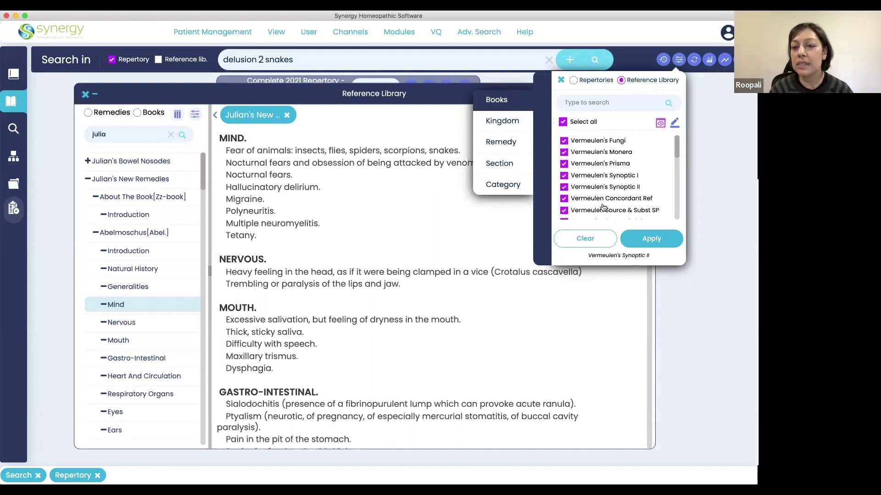
pyautogui.click(653, 238)
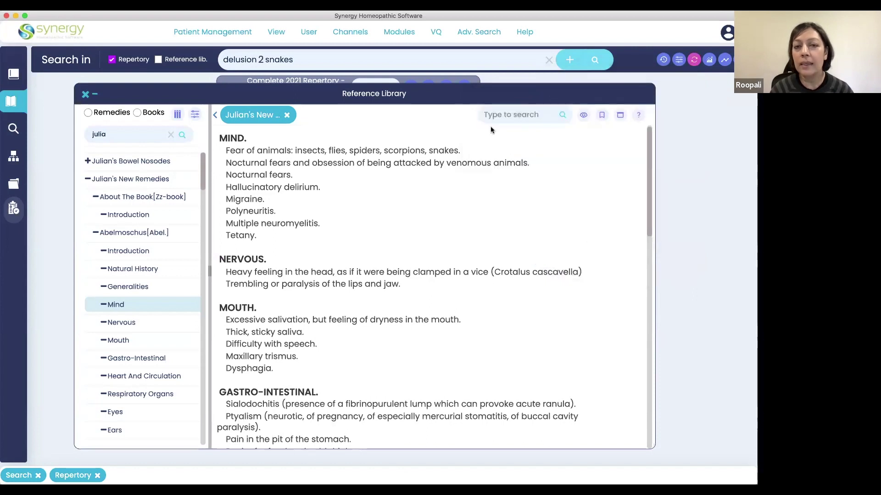
# Limit the search to the reference library, excluding the repertory, and run the query "delusion 2 snakes".
pyautogui.click(158, 59)
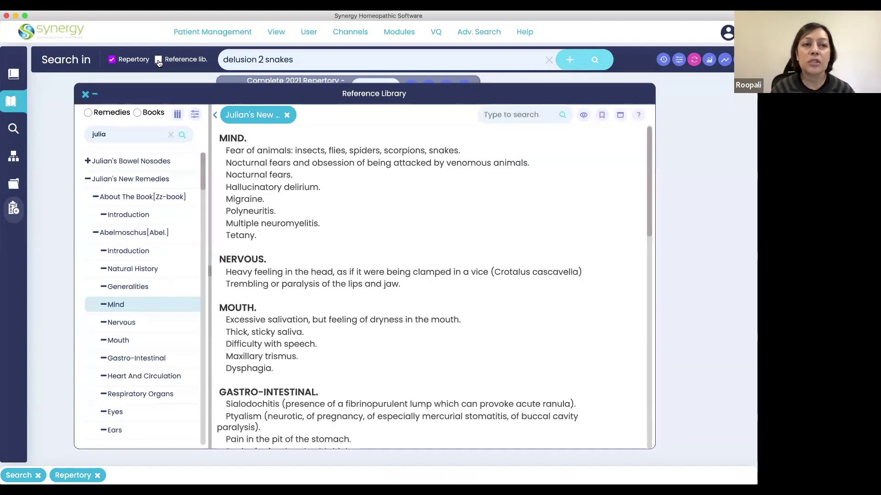
pyautogui.click(112, 60)
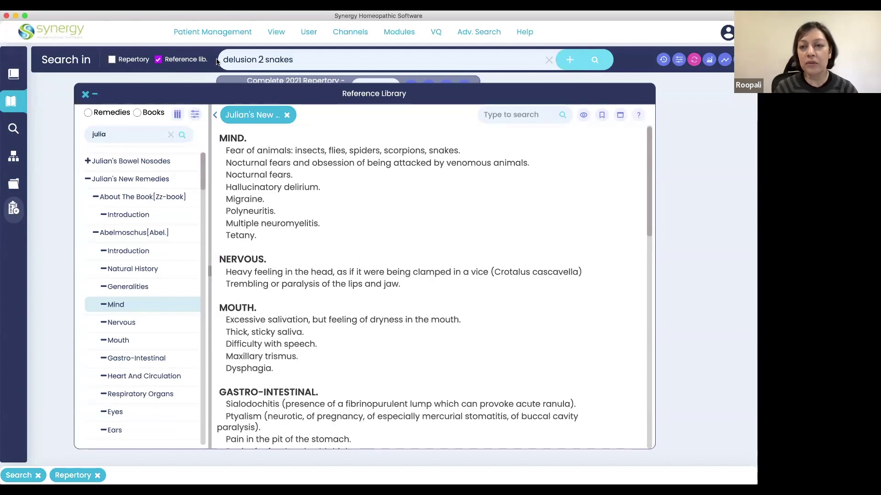
pyautogui.click(569, 59)
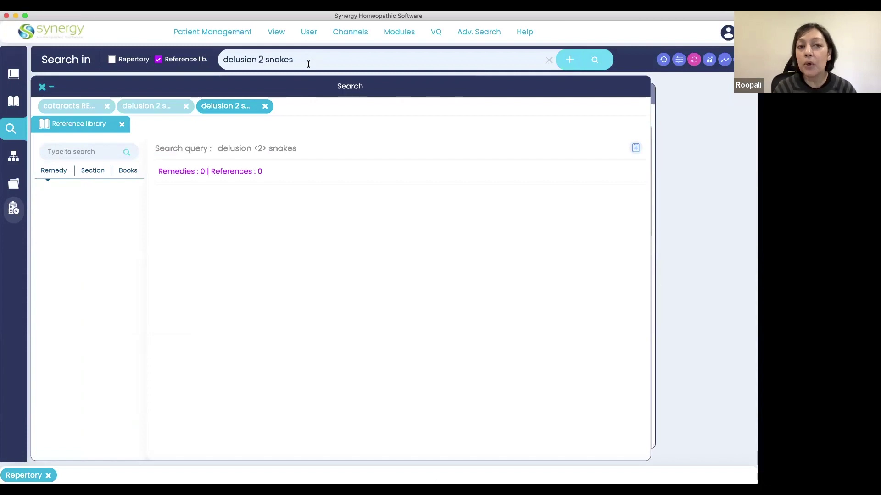
# Extend the search query to "fear / dream / delusion 2 snakes".
pyautogui.click(679, 60)
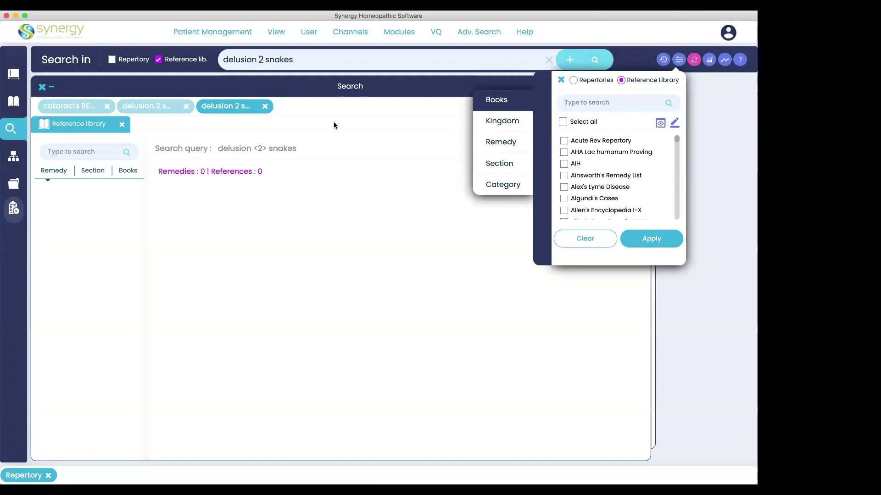
pyautogui.click(223, 60)
pyautogui.write('fear / ')
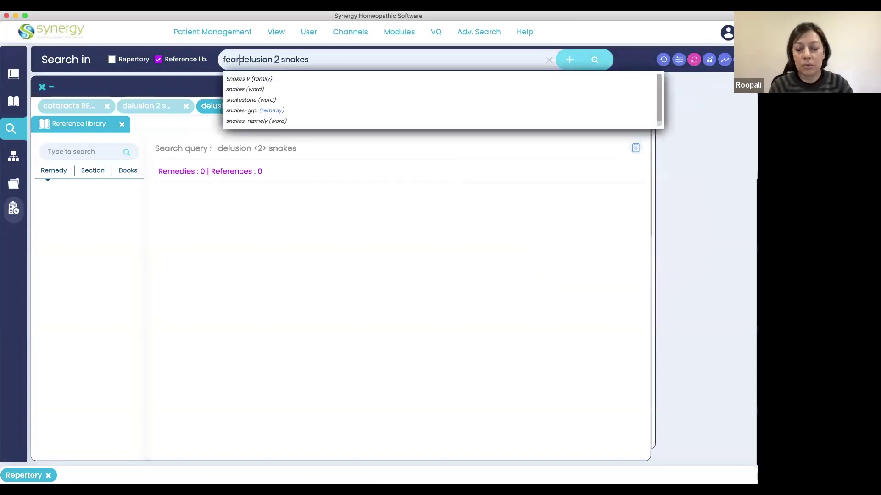
pyautogui.write('dream')
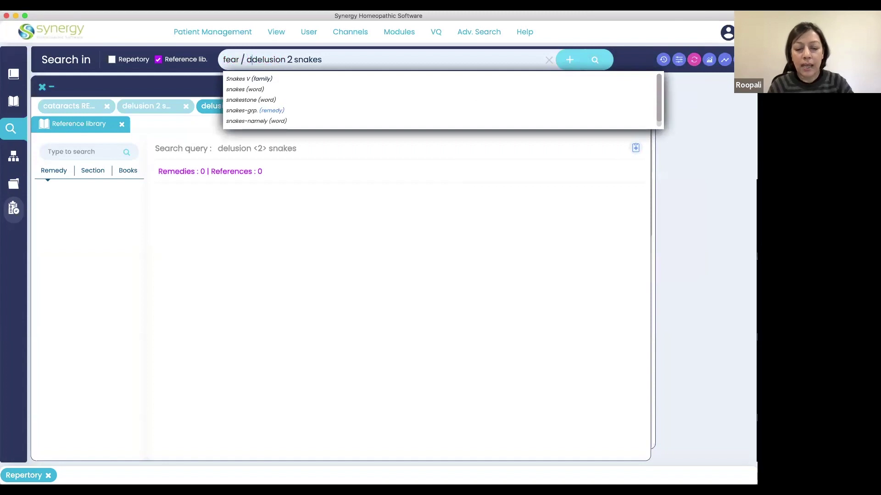
pyautogui.write(' /')
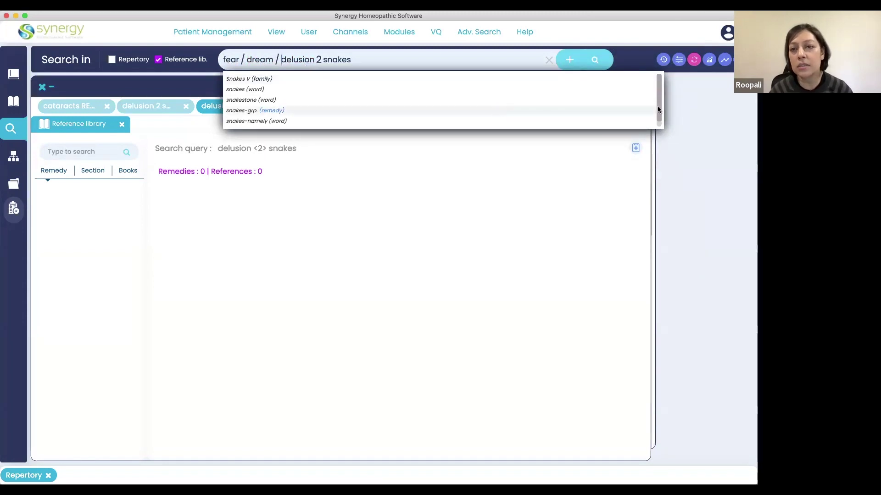
# Remove the remedy abel. from the reference library filter.
pyautogui.click(678, 60)
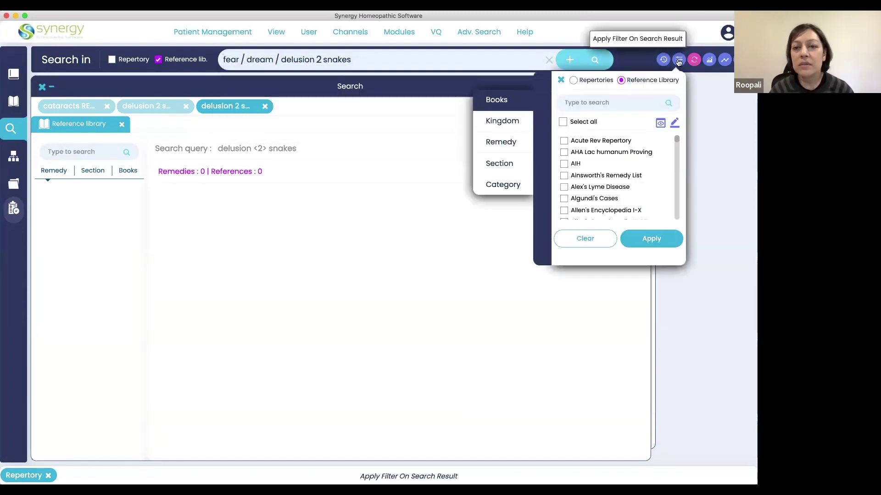
pyautogui.click(506, 143)
pyautogui.click(564, 187)
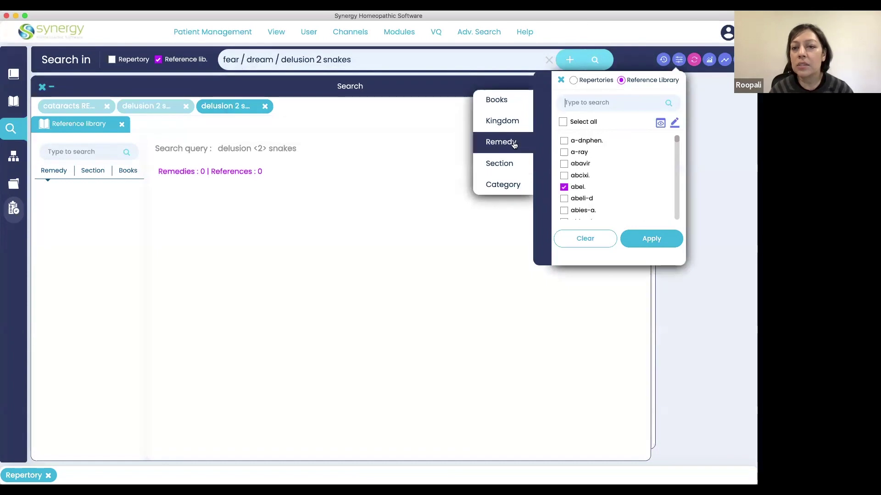
pyautogui.click(564, 188)
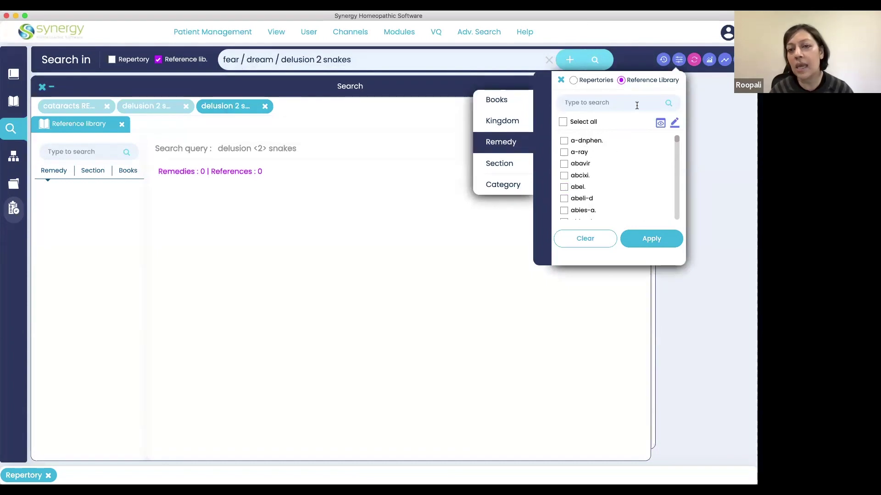
# Apply the kingdom filter Insecta (Insects) to the reference library and run the fear / dream / delusion snakes search.
pyautogui.click(500, 122)
pyautogui.click(582, 102)
pyautogui.write('insec')
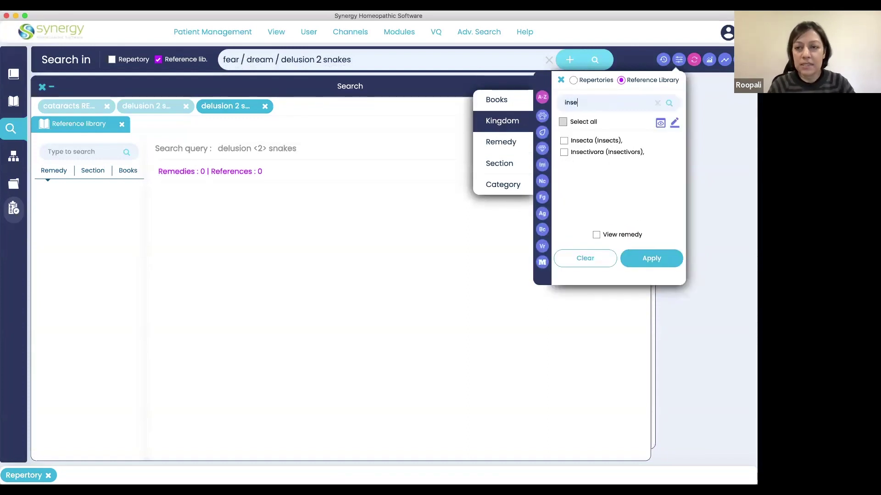
pyautogui.click(564, 141)
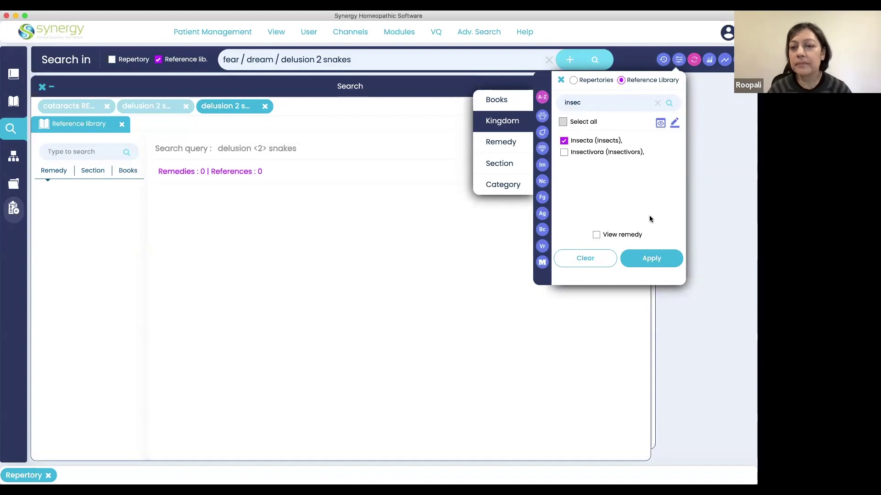
pyautogui.click(652, 262)
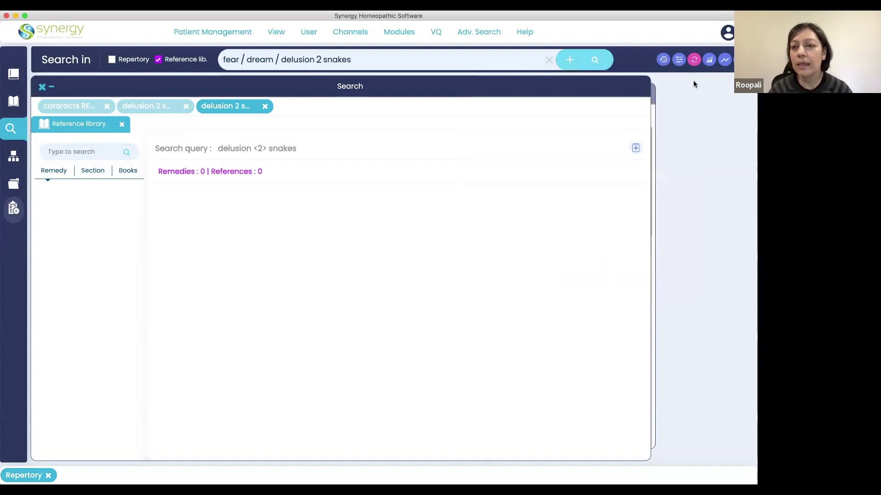
pyautogui.click(567, 61)
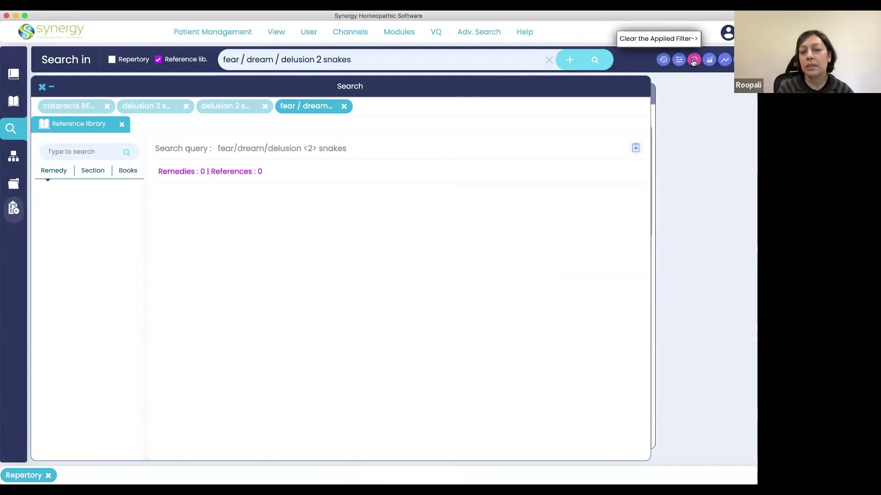
# Set the repertories filter to the kingdom Insecta (Insects) and apply it.
pyautogui.click(679, 59)
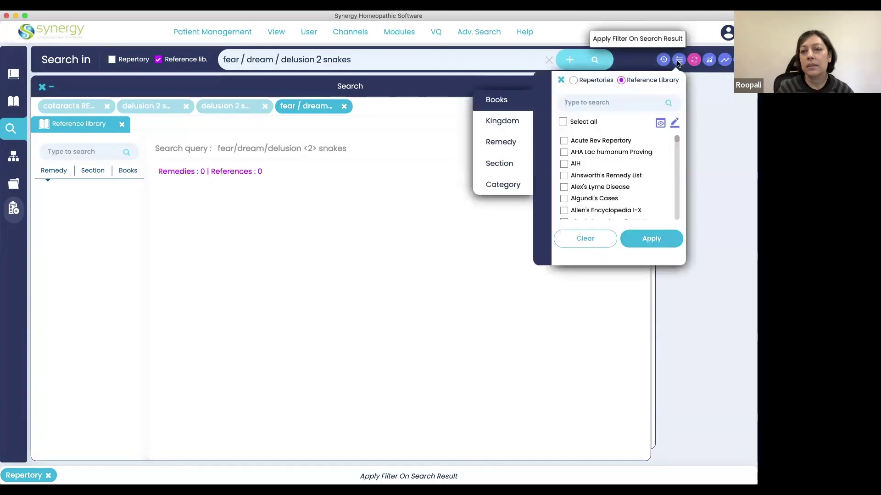
pyautogui.click(574, 80)
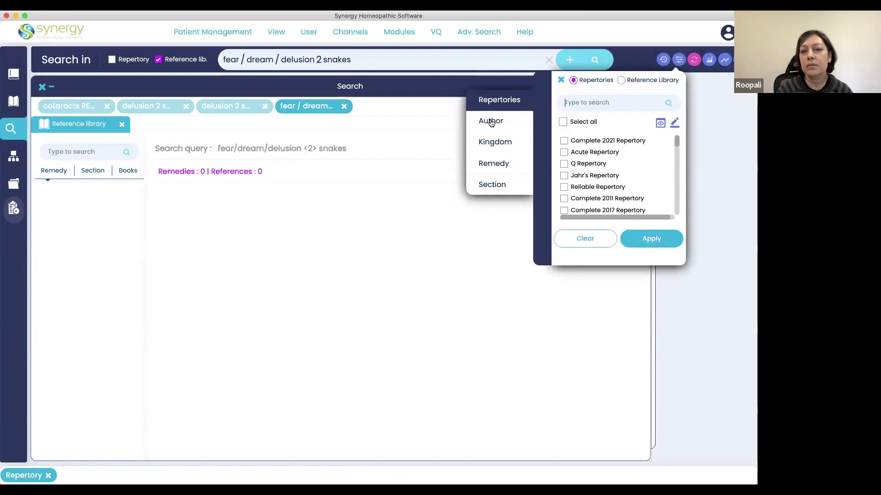
pyautogui.click(489, 144)
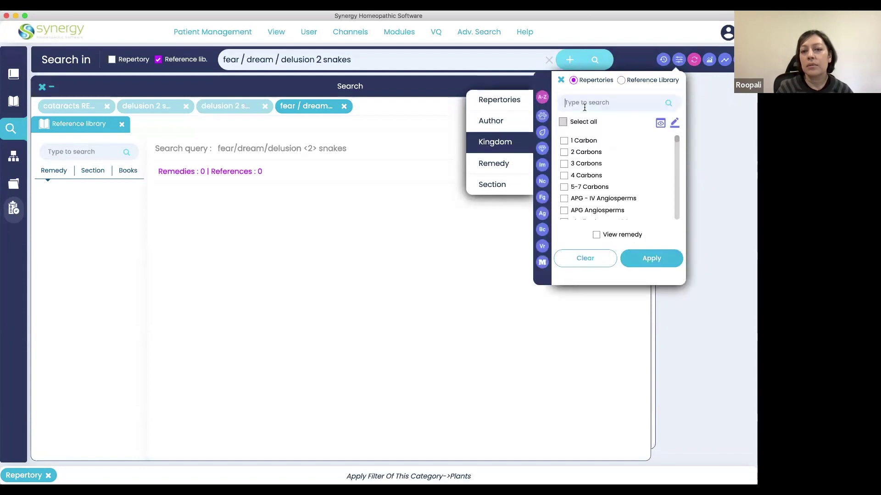
pyautogui.click(580, 104)
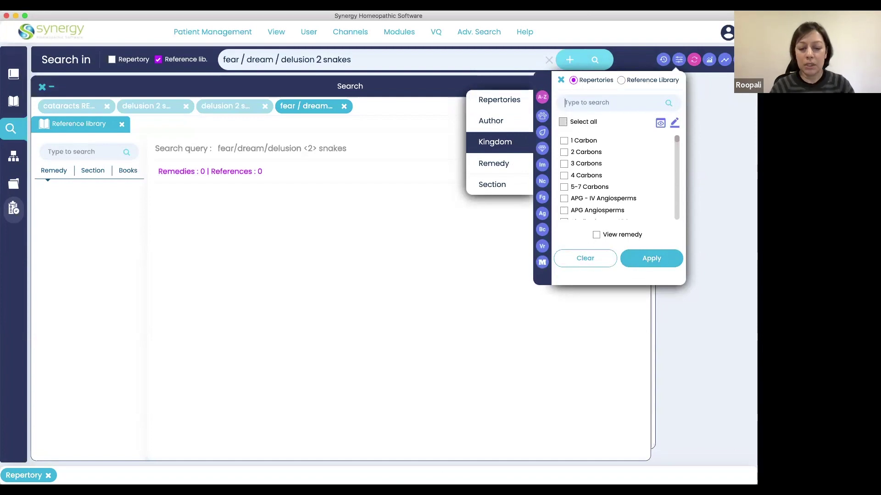
pyautogui.write('insec')
pyautogui.click(563, 141)
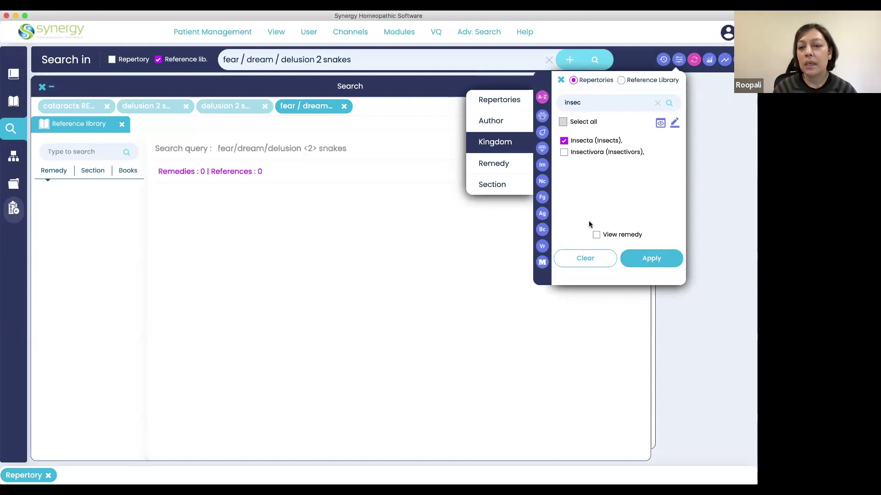
pyautogui.click(652, 260)
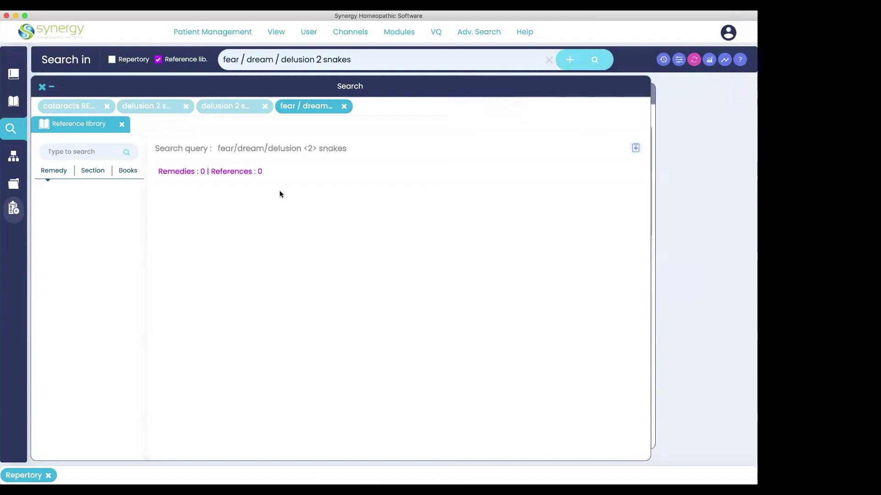
# Include the repertories alongside the reference library and rerun the fear / dream / delusion snakes search.
pyautogui.click(112, 59)
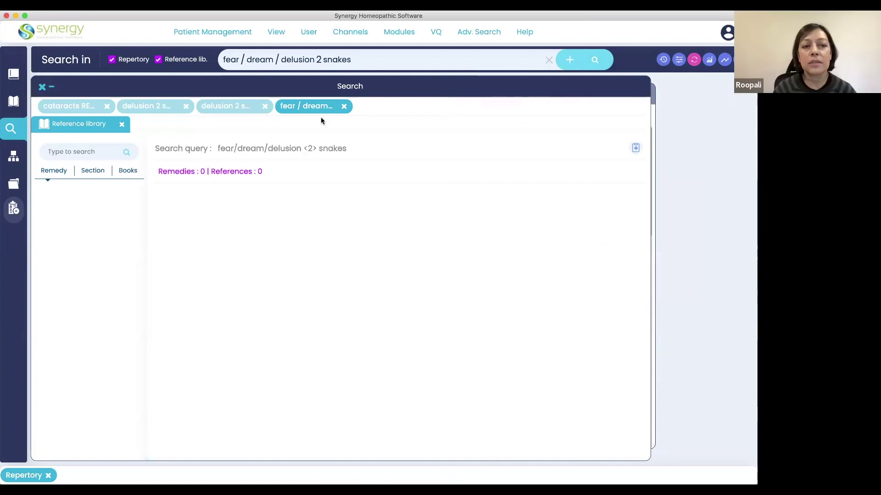
pyautogui.click(566, 60)
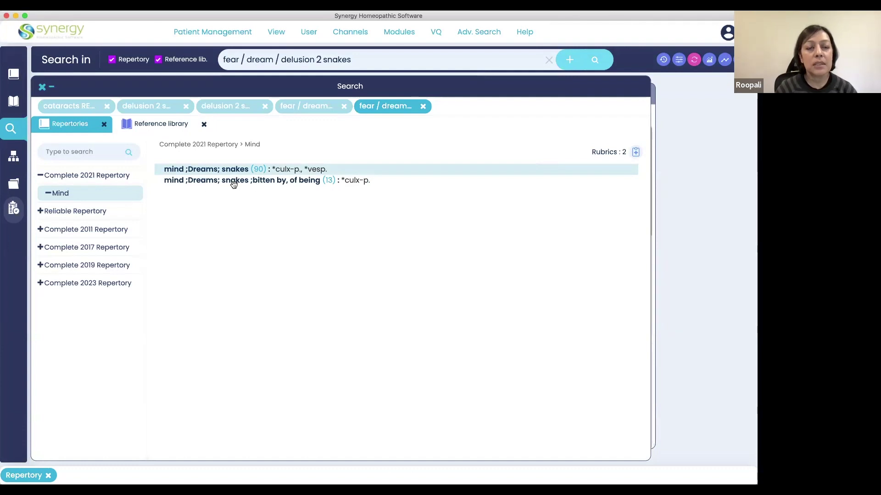
# Review the snakes search results in the Complete 2011, 2017, 2019 and 2023 repertories and in the reference library.
pyautogui.click(87, 211)
pyautogui.click(84, 230)
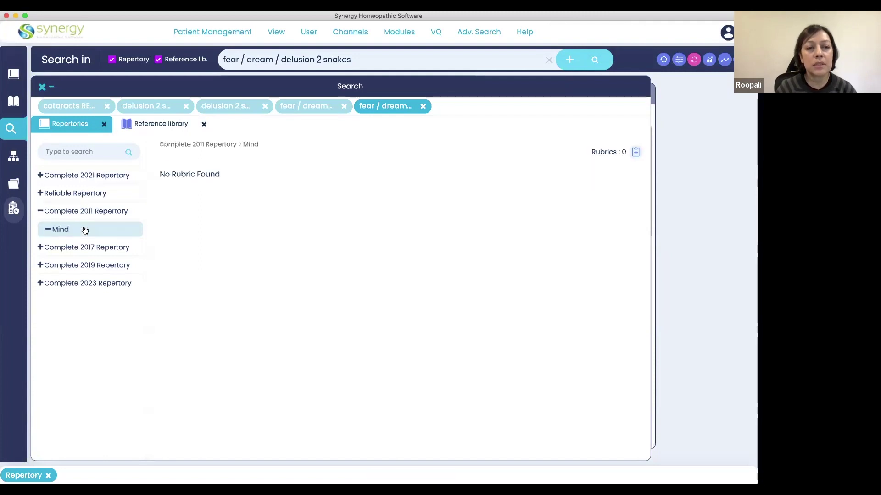
pyautogui.click(85, 247)
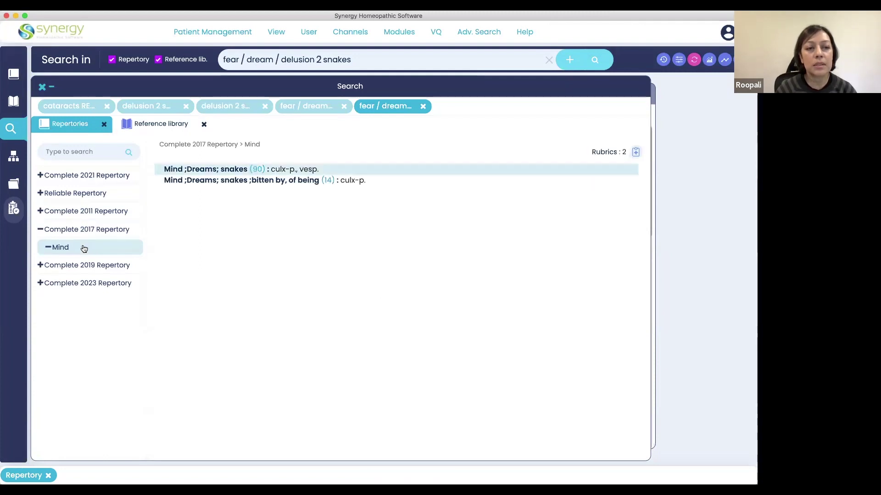
pyautogui.click(82, 266)
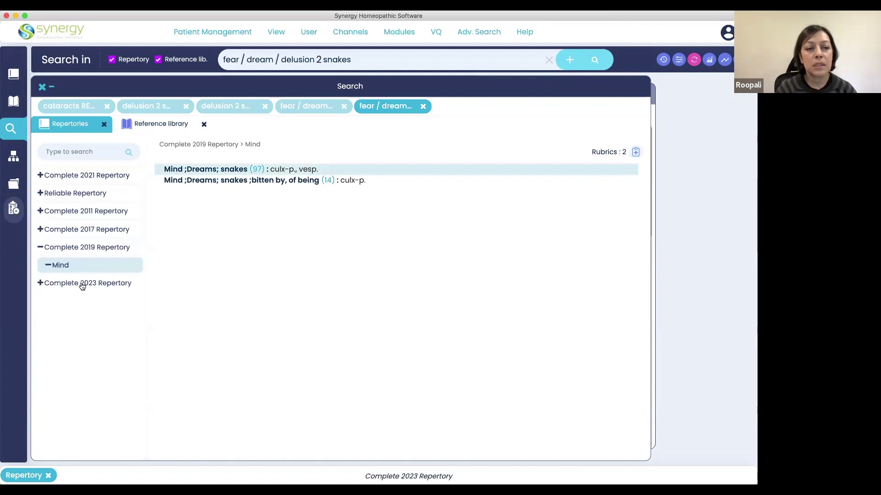
pyautogui.click(82, 284)
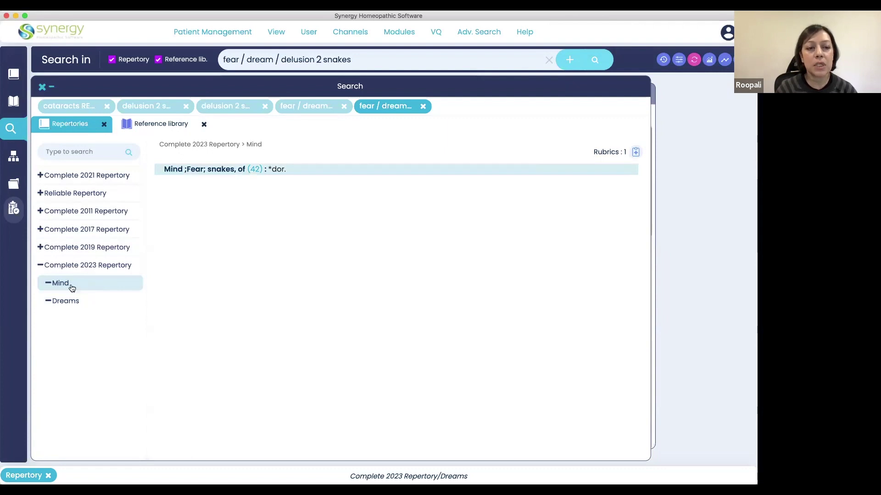
pyautogui.click(151, 123)
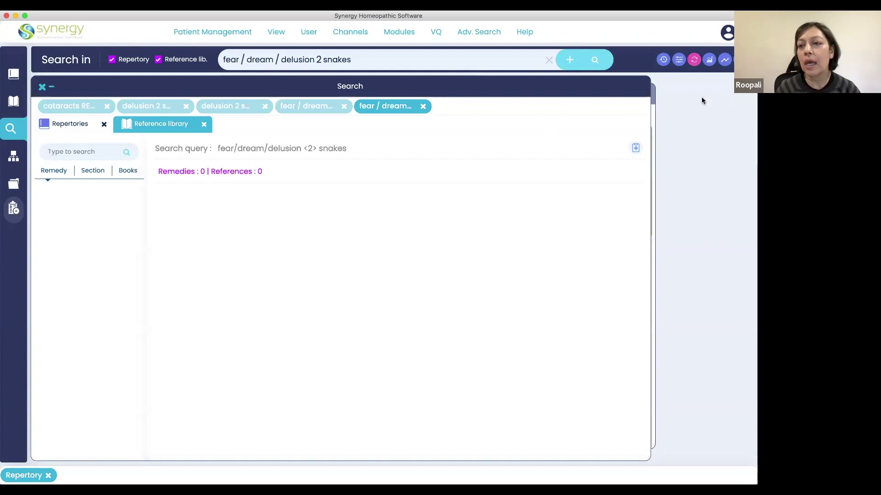
# Check which books are selected in the search filter of the reference library, and close the filter.
pyautogui.click(680, 62)
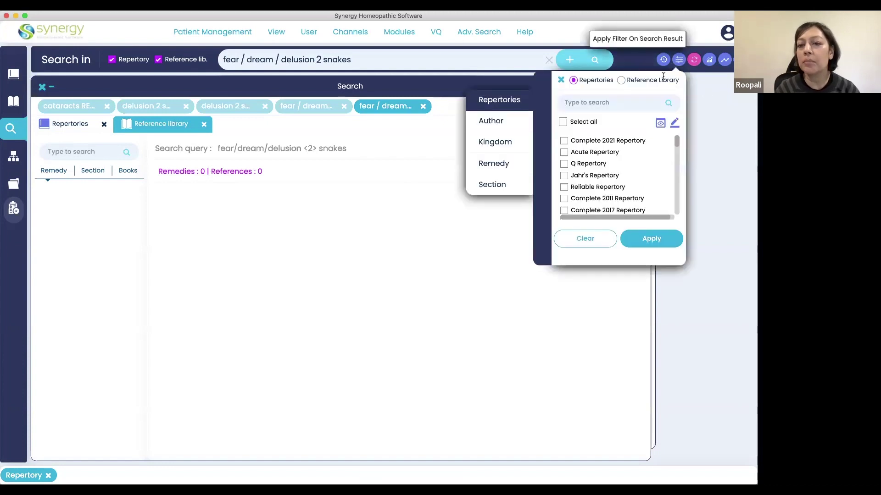
pyautogui.click(637, 80)
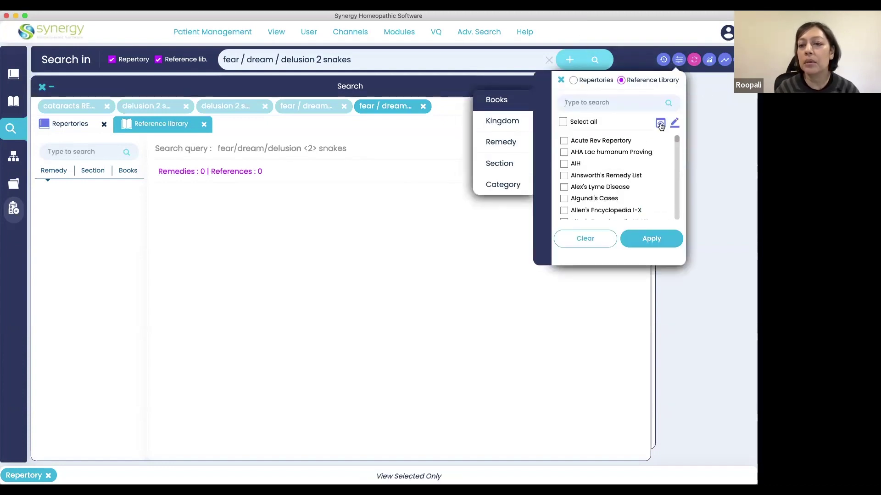
pyautogui.click(563, 121)
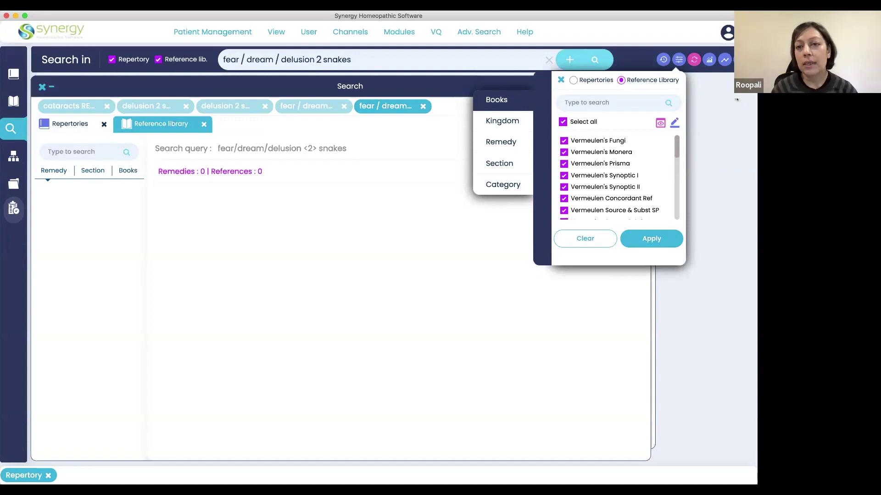
pyautogui.click(561, 80)
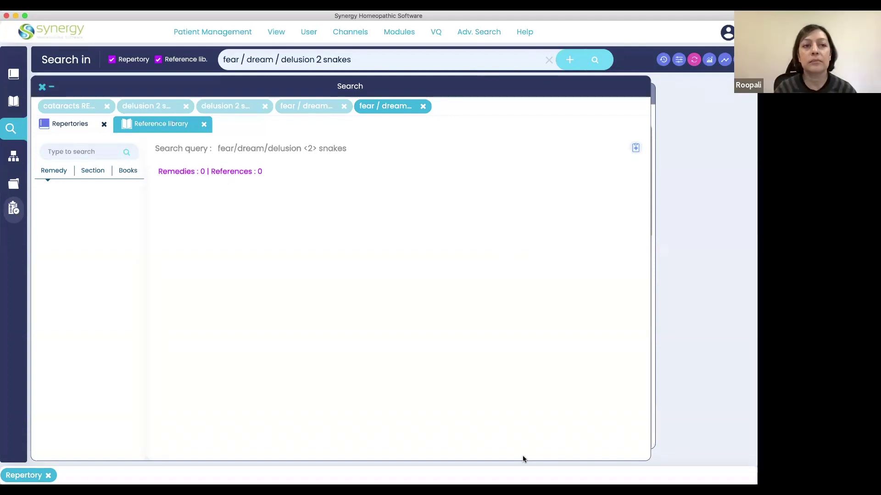
# Open the reference library, collapse Julian's New Remedies and clear the "julia" search to list all books.
pyautogui.click(17, 105)
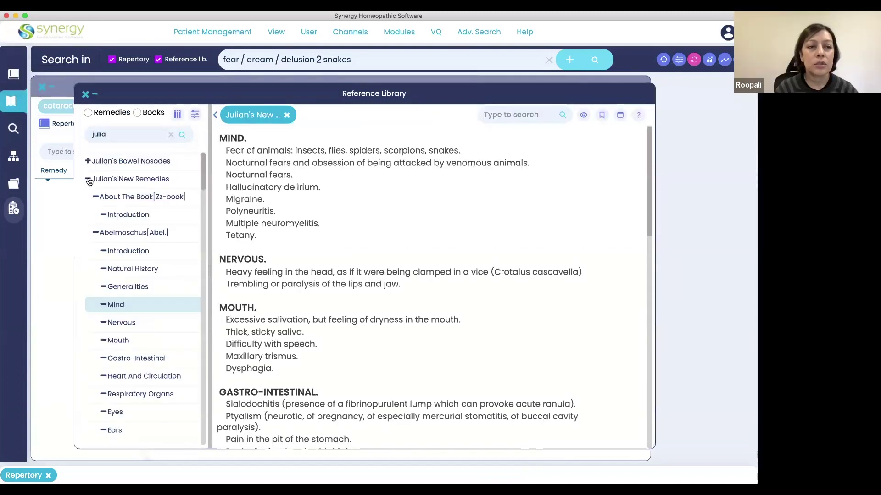
pyautogui.click(88, 179)
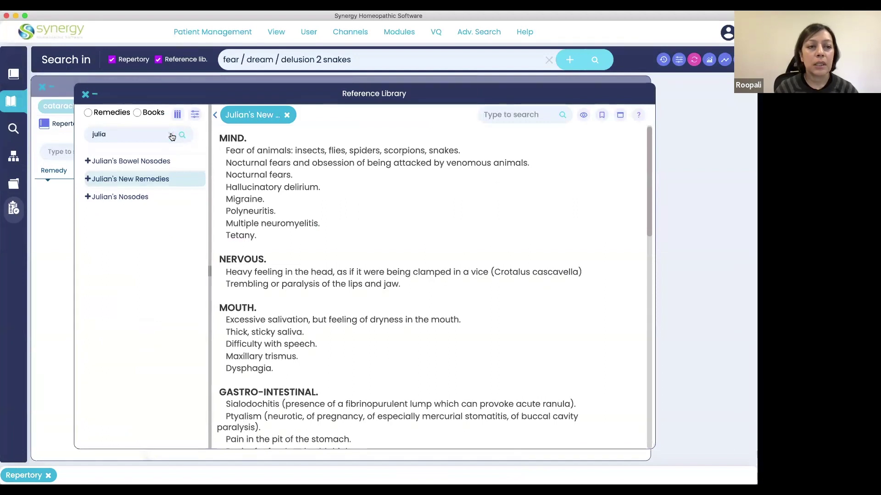
pyautogui.click(171, 135)
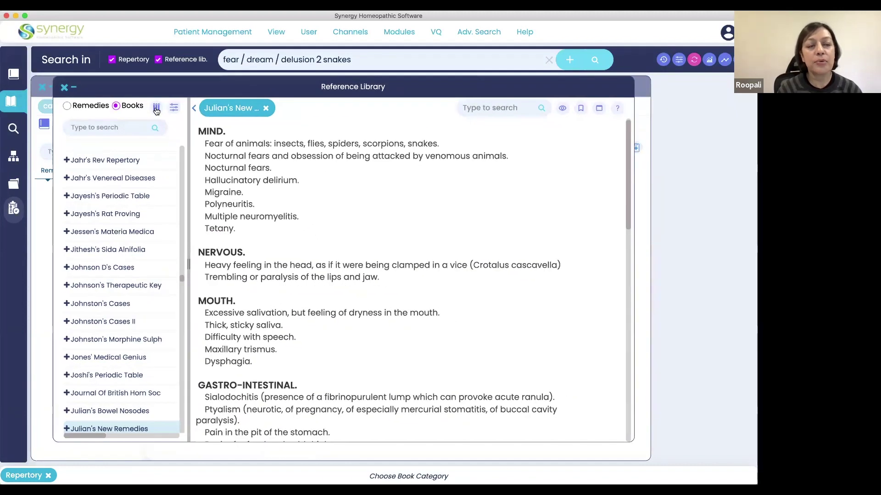
# Create a new book category named "Synergy" in the reference library.
pyautogui.click(156, 109)
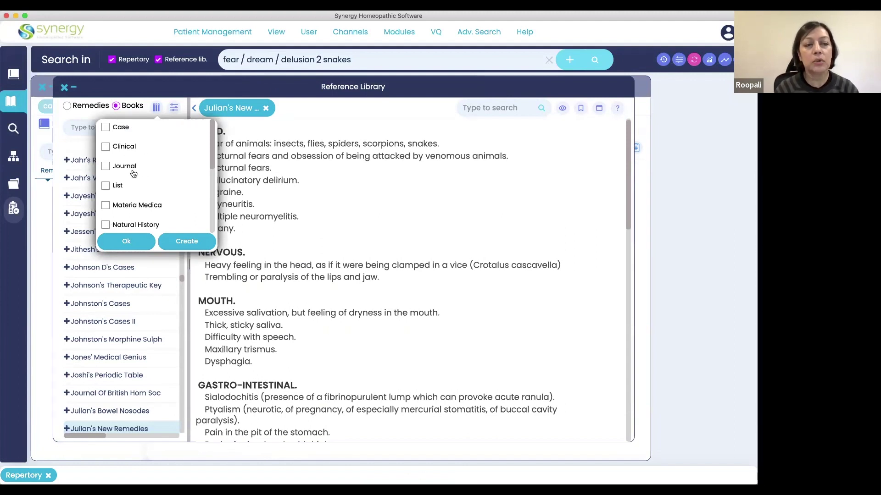
pyautogui.scroll(-5, 141, 210)
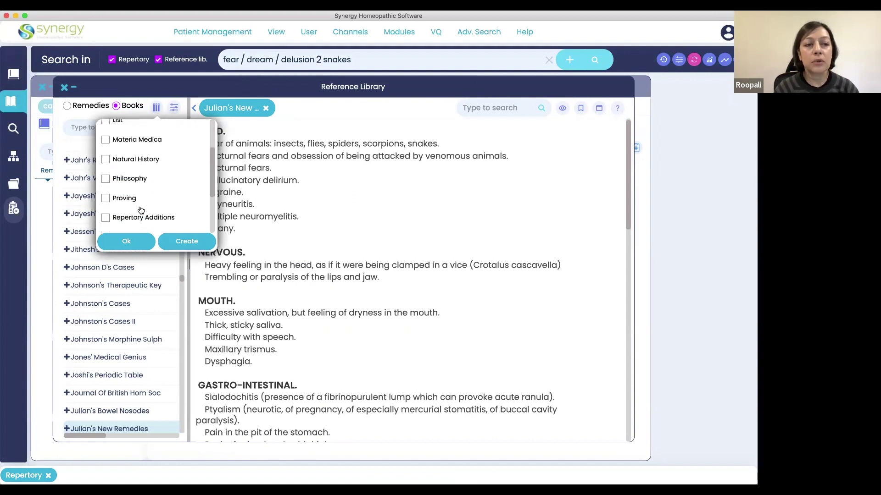
pyautogui.scroll(-3, 158, 197)
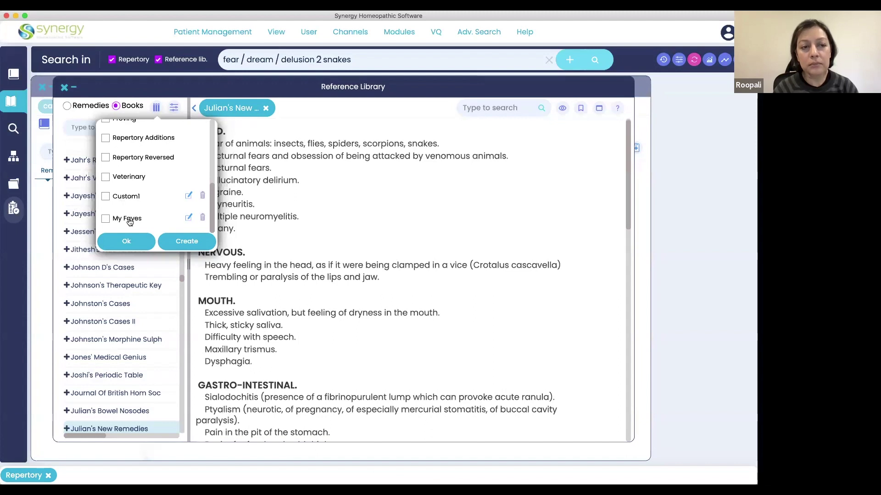
pyautogui.click(187, 242)
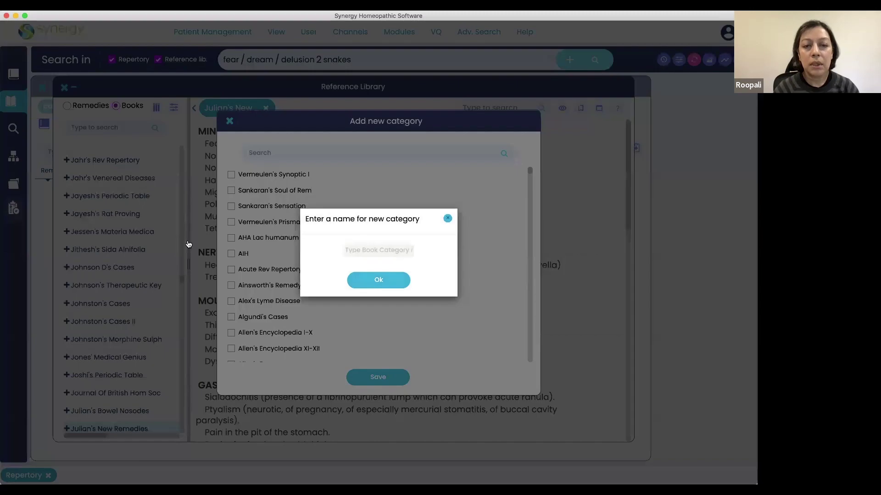
pyautogui.click(364, 253)
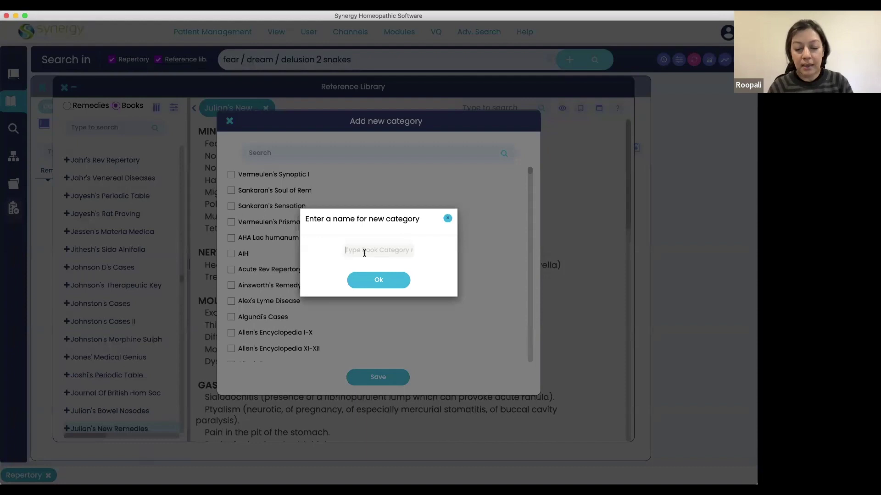
pyautogui.write('Synergy')
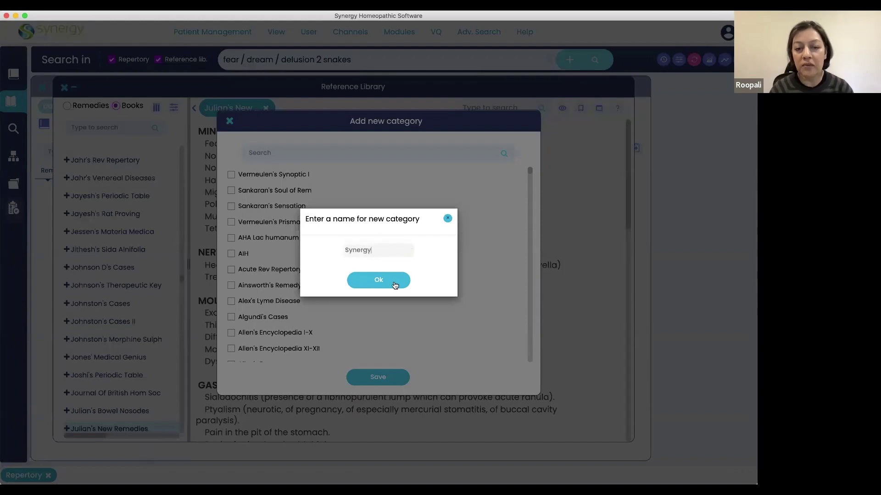
pyautogui.click(377, 280)
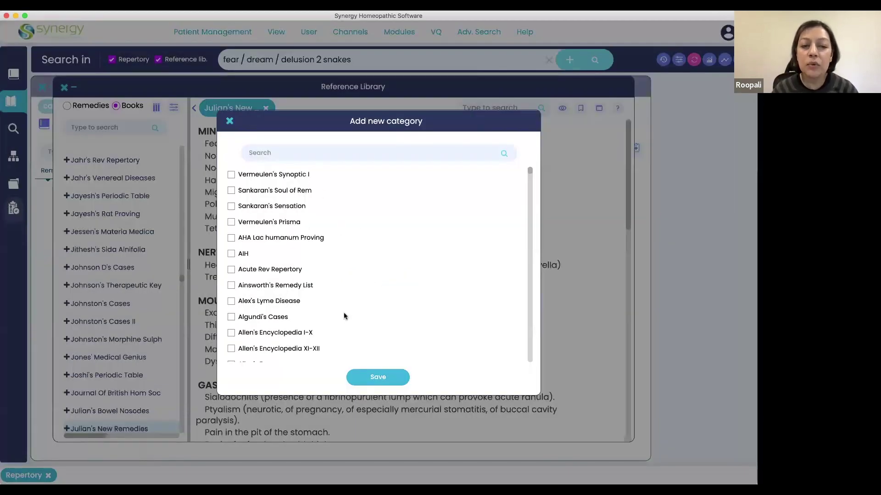
# Narrow the list of books available for the new category with the search term "verm".
pyautogui.scroll(-1, 344, 316)
pyautogui.scroll(-10, 344, 315)
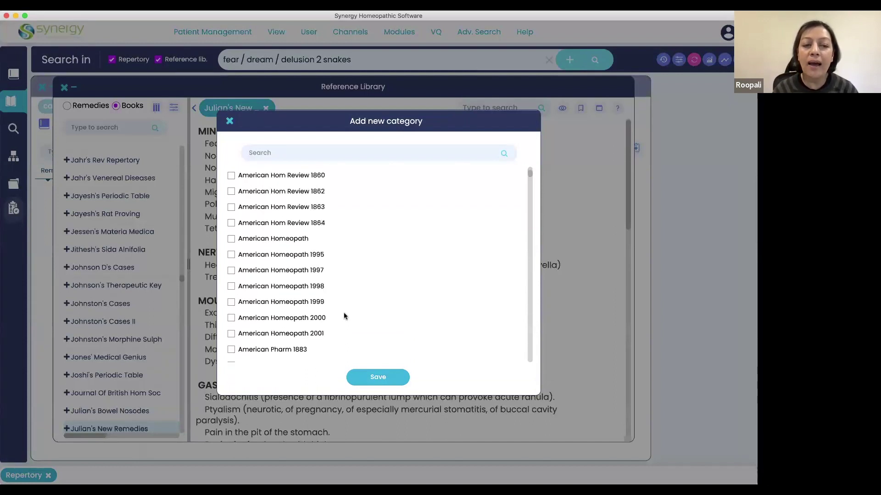
pyautogui.scroll(-12, 344, 316)
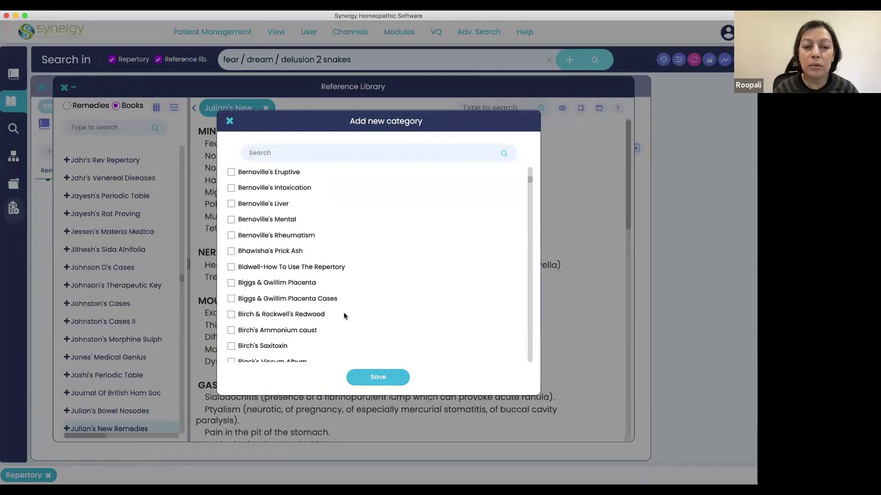
pyautogui.scroll(-2, 344, 315)
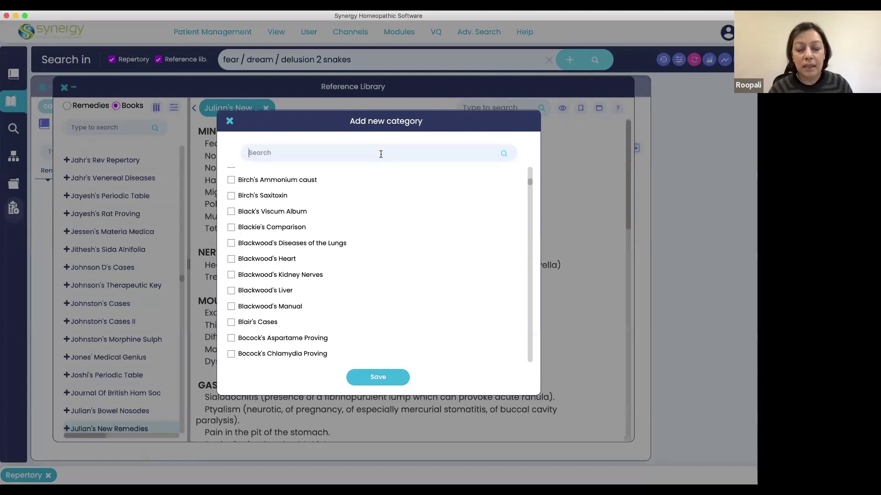
pyautogui.write('verm')
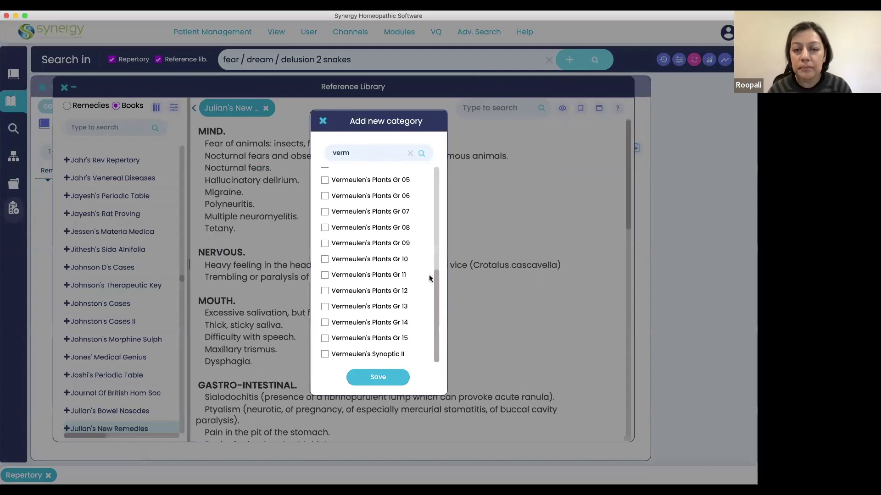
pyautogui.moveTo(436, 277); pyautogui.dragTo(428, 163)
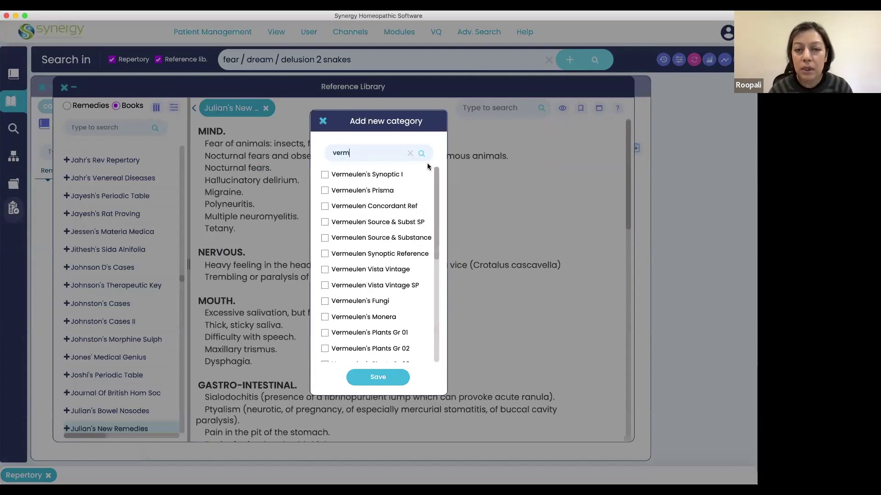
# Add the Vermeulen books from Synoptic I through Monera plus Synoptic II, without the Plants volumes, and save the category.
pyautogui.click(325, 174)
pyautogui.click(325, 191)
pyautogui.click(325, 206)
pyautogui.click(324, 223)
pyautogui.click(324, 238)
pyautogui.click(324, 254)
pyautogui.click(325, 269)
pyautogui.click(324, 285)
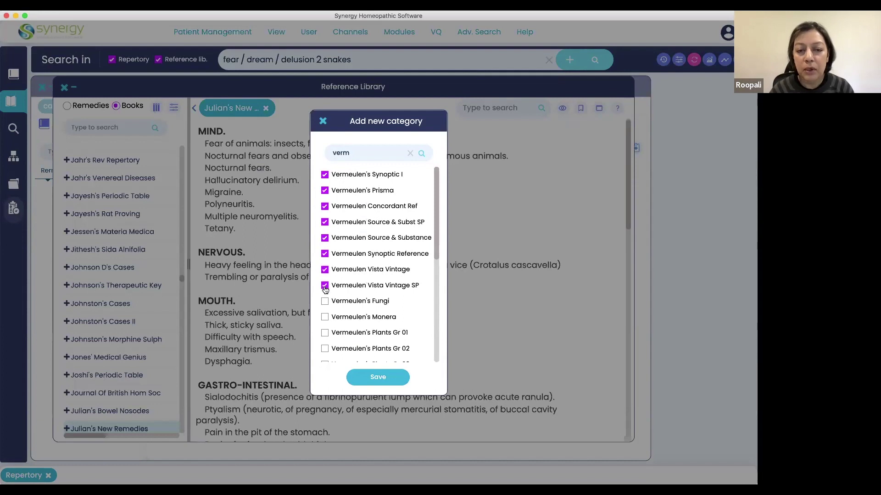
pyautogui.click(325, 302)
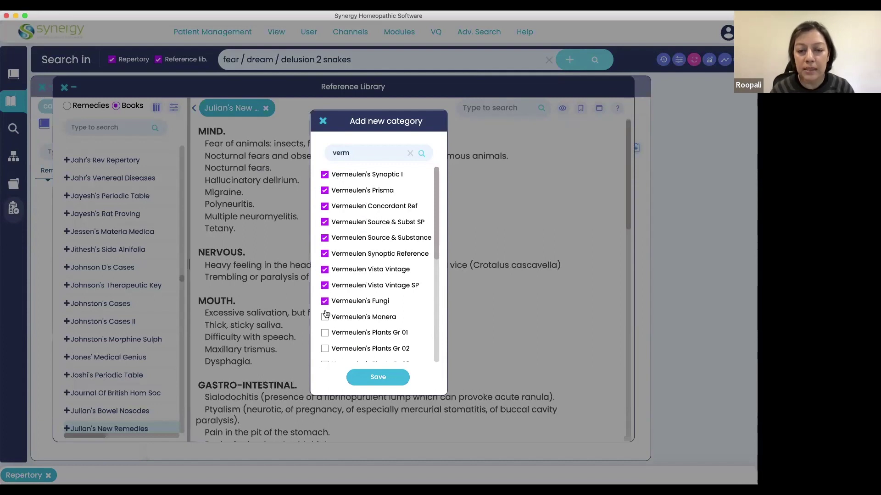
pyautogui.click(325, 317)
pyautogui.scroll(-5, 387, 321)
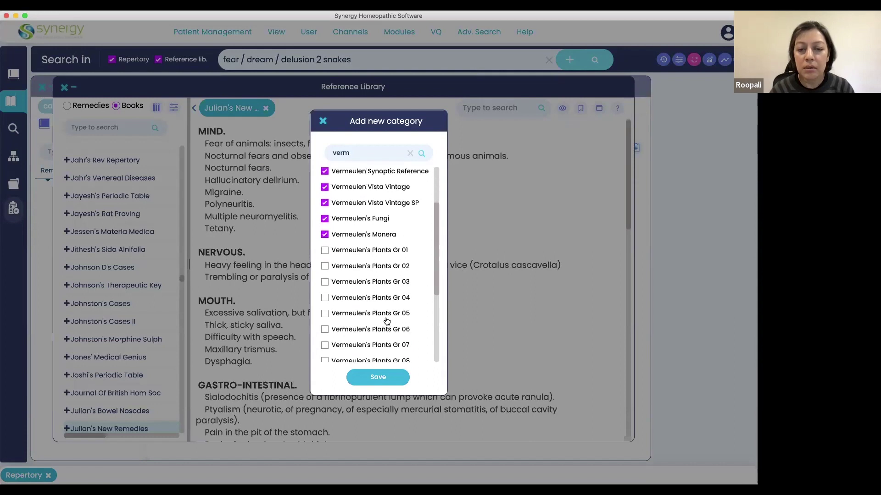
pyautogui.scroll(-2, 387, 322)
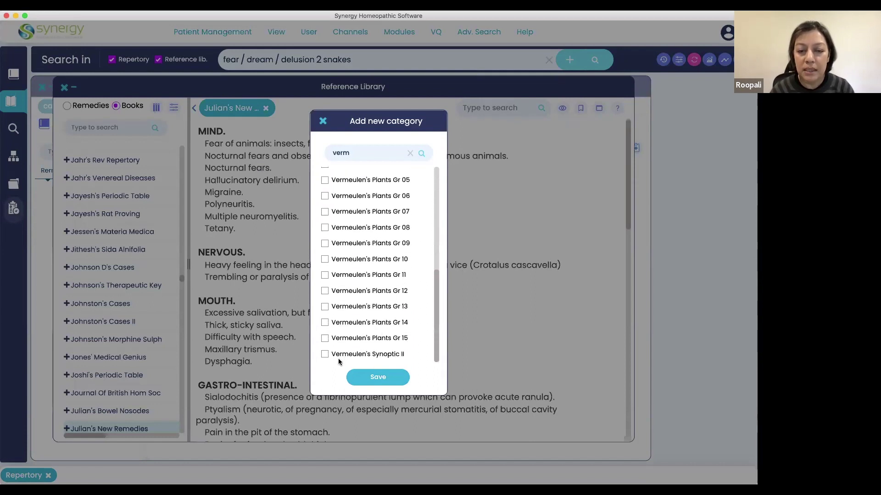
pyautogui.click(324, 354)
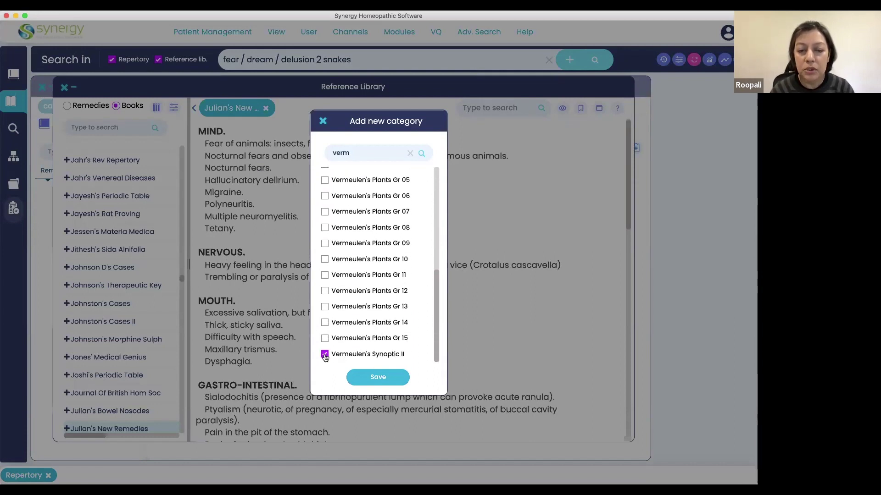
pyautogui.click(378, 378)
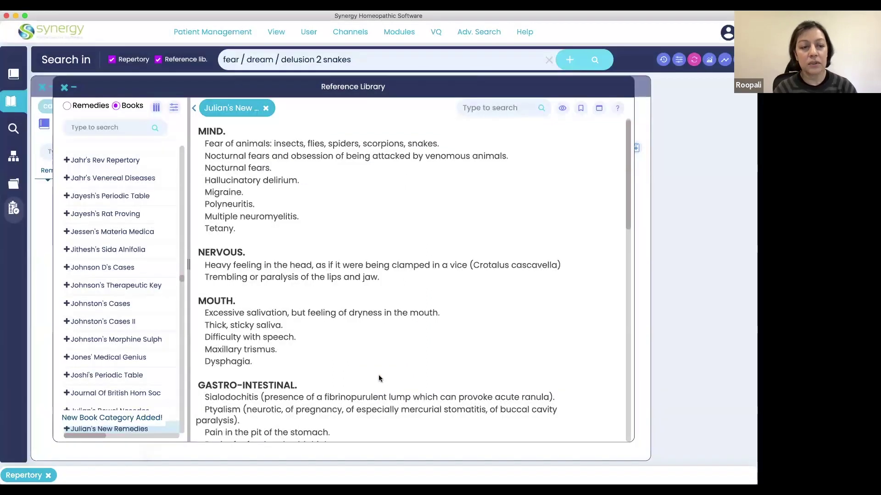
# Limit the reference library's book list to the Synergy category.
pyautogui.click(156, 107)
pyautogui.scroll(-4, 212, 198)
pyautogui.scroll(-2, 214, 222)
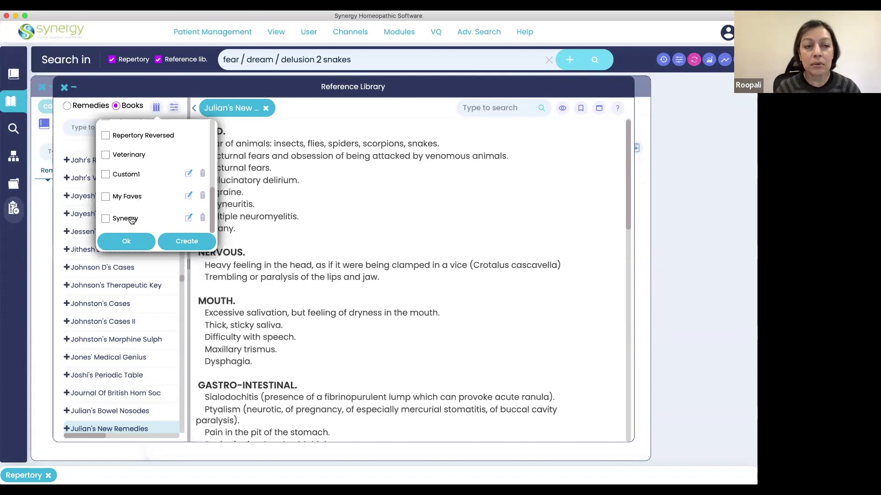
pyautogui.click(106, 220)
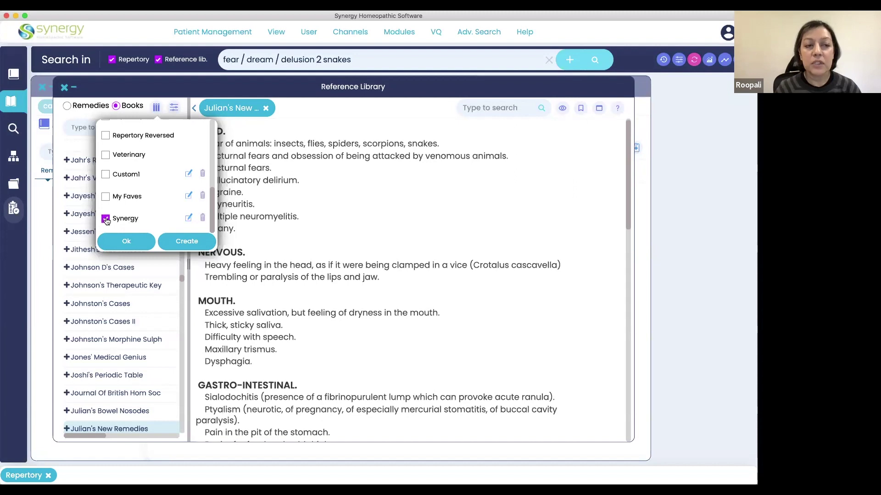
pyautogui.click(124, 242)
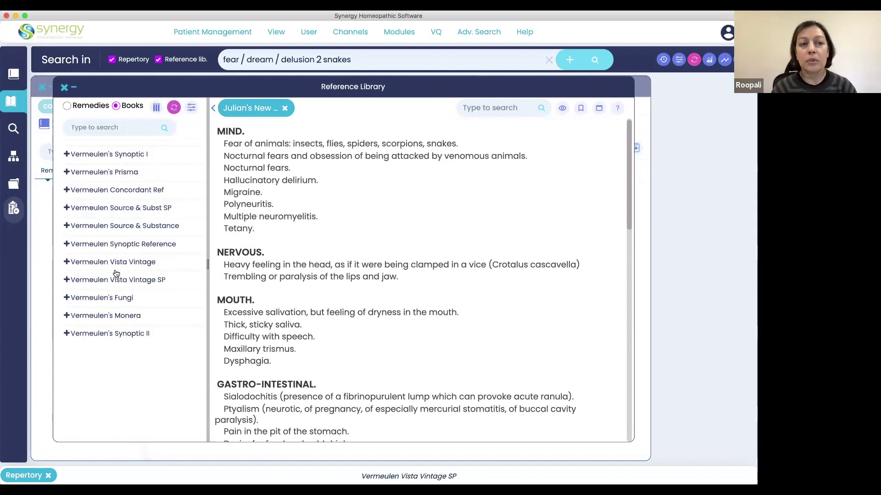
# Clear the category filter from the reference library's book list and reset the filters on the main search.
pyautogui.click(173, 108)
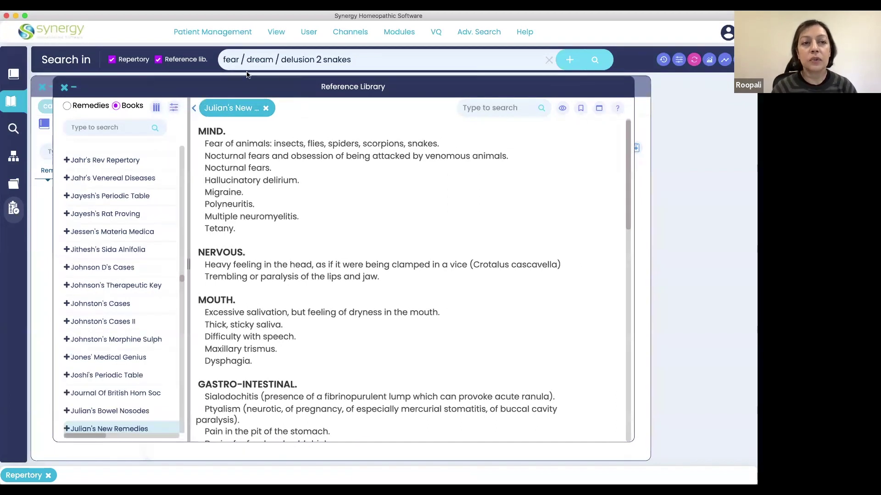
pyautogui.click(693, 62)
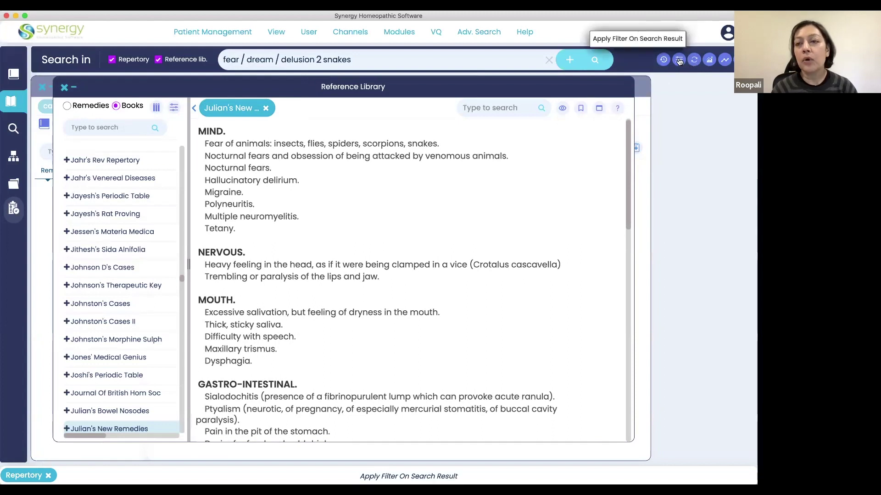
# Filter the search to the reference library's Synergy category and run the query "fear / dream / delusion 2 snakes".
pyautogui.click(679, 61)
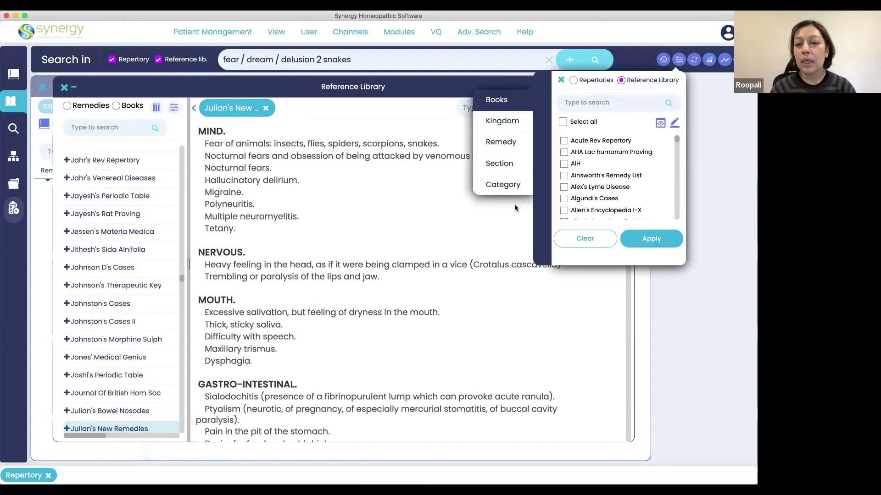
pyautogui.click(573, 80)
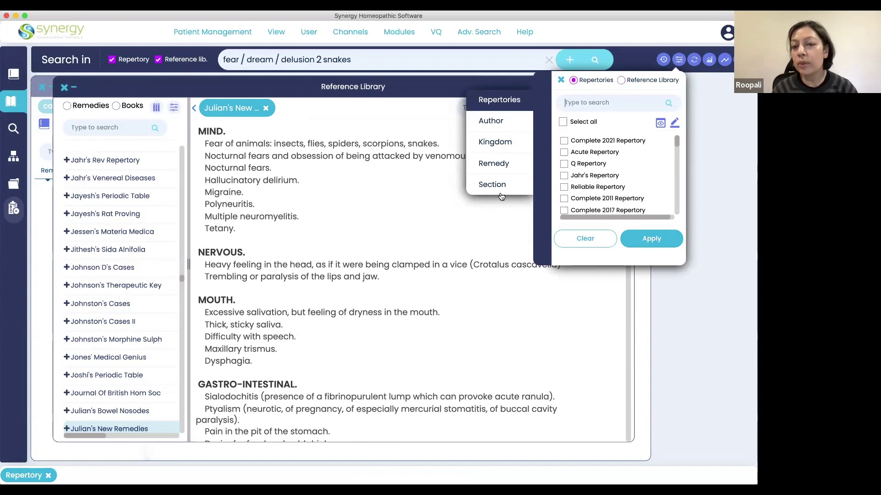
pyautogui.click(621, 80)
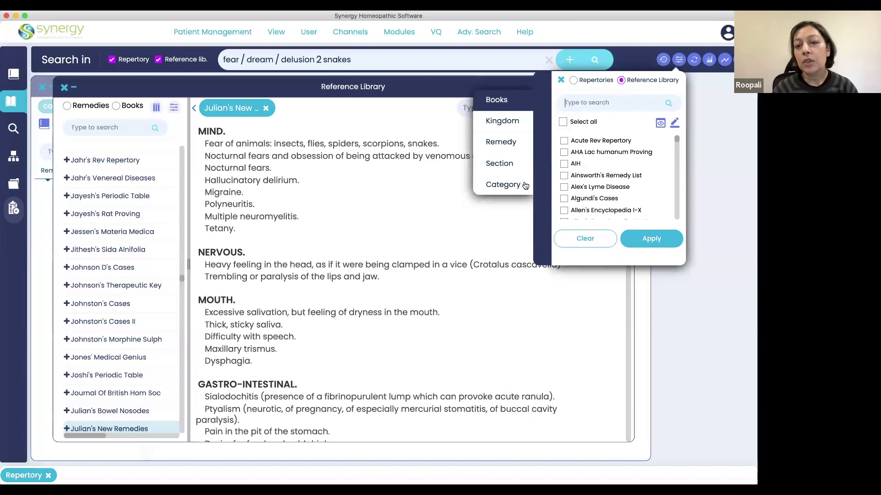
pyautogui.click(503, 186)
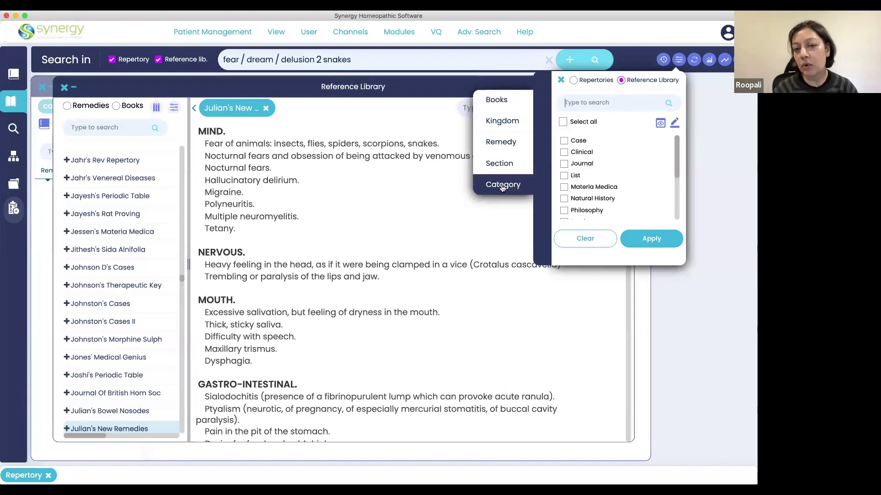
pyautogui.scroll(-5, 621, 197)
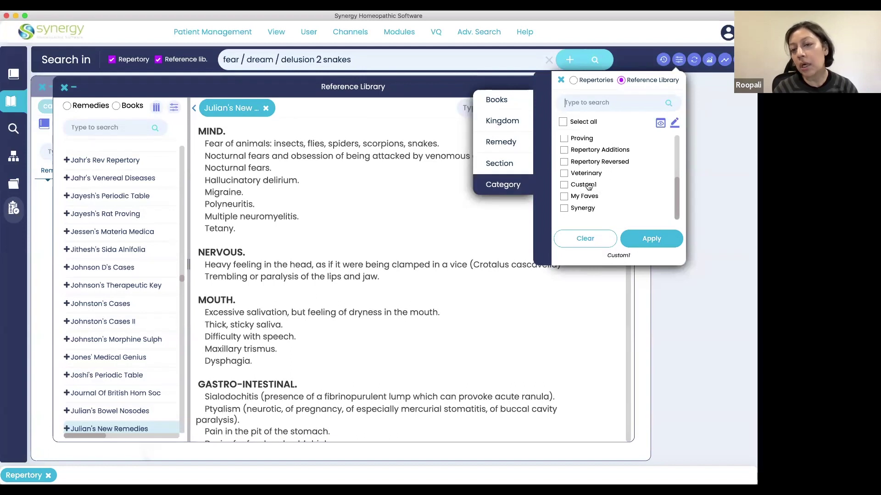
pyautogui.click(587, 209)
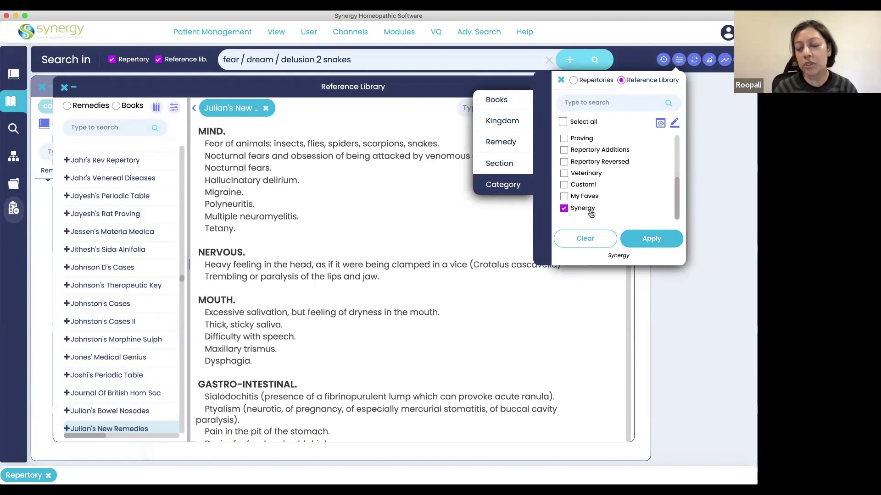
pyautogui.click(652, 239)
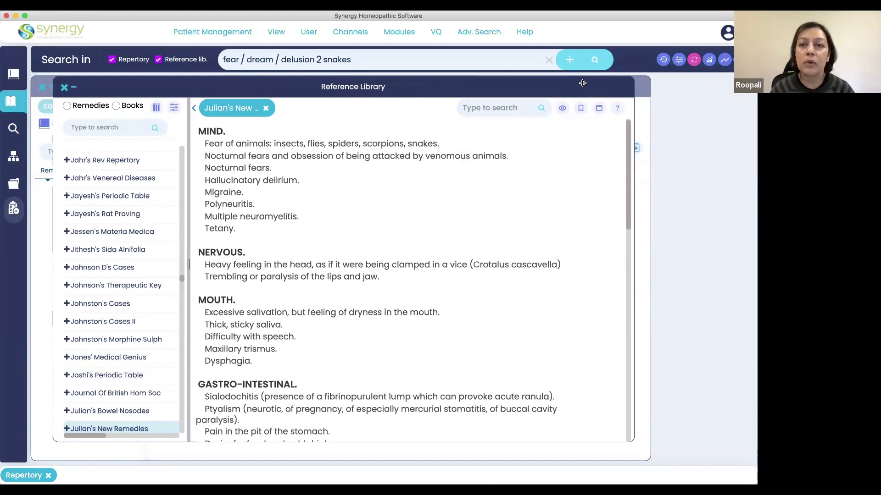
pyautogui.click(570, 61)
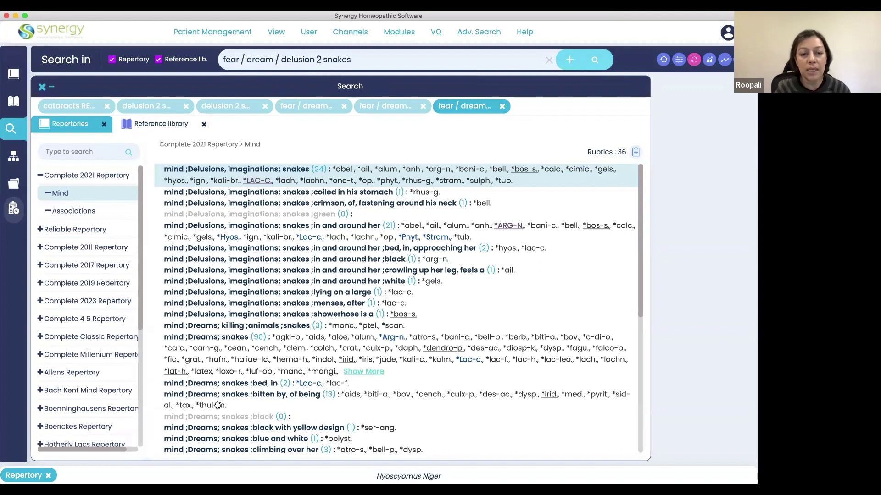
# Examine the snake rubrics in the repertory results and the matching passages in the reference library results.
pyautogui.scroll(-5, 216, 406)
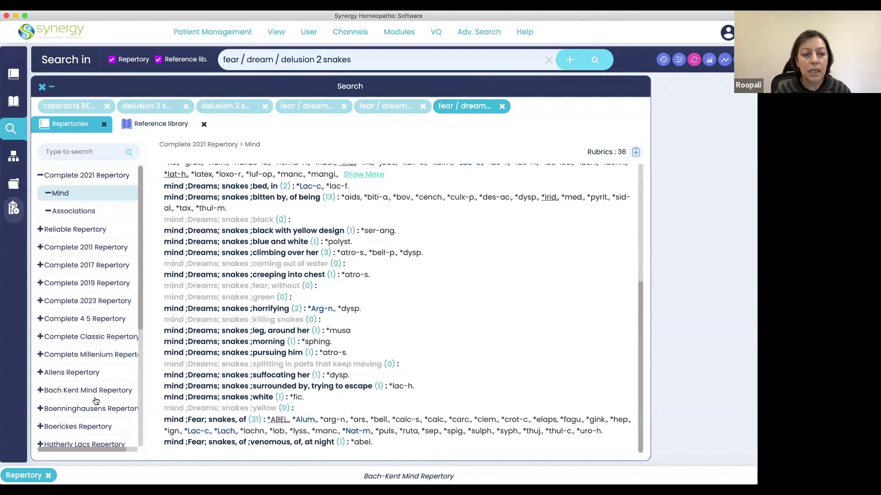
pyautogui.scroll(-5, 96, 401)
pyautogui.scroll(5, 94, 399)
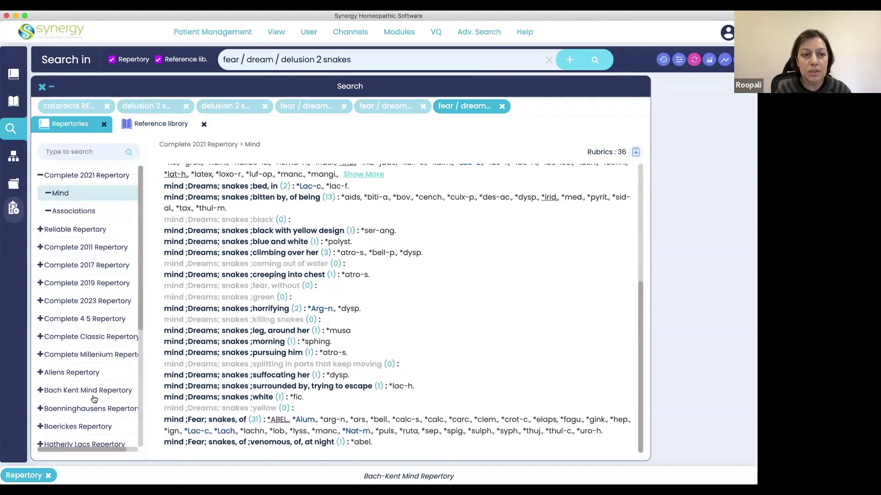
pyautogui.click(155, 124)
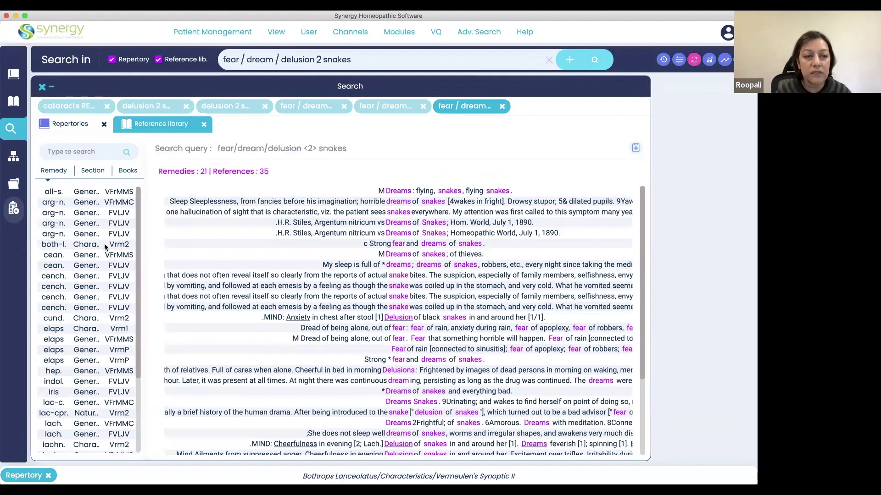
pyautogui.scroll(-1, 121, 388)
pyautogui.scroll(-5, 122, 387)
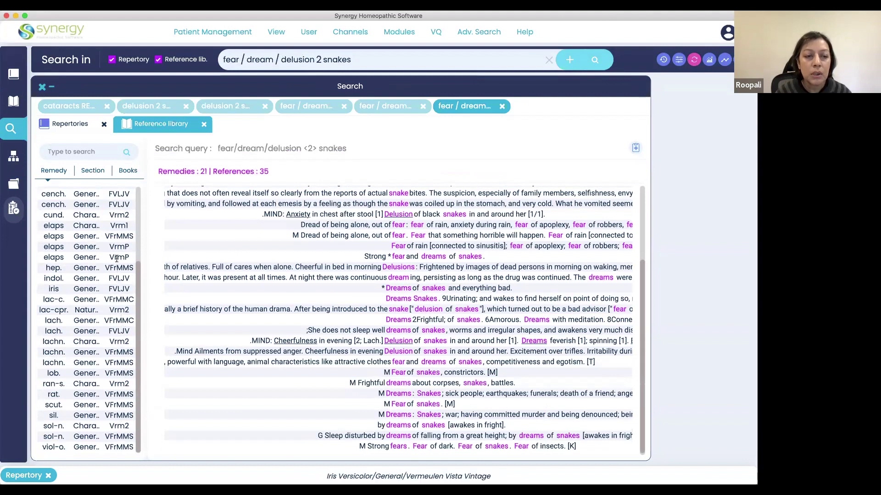
pyautogui.scroll(5, 118, 201)
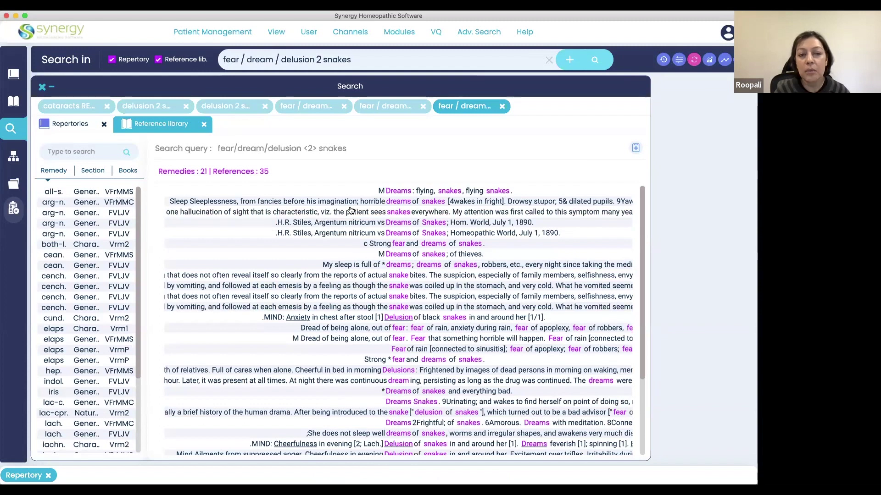
# Add the reference library search results to the clipboard as one rubric and view the Clipboard 1 analysis.
pyautogui.click(635, 148)
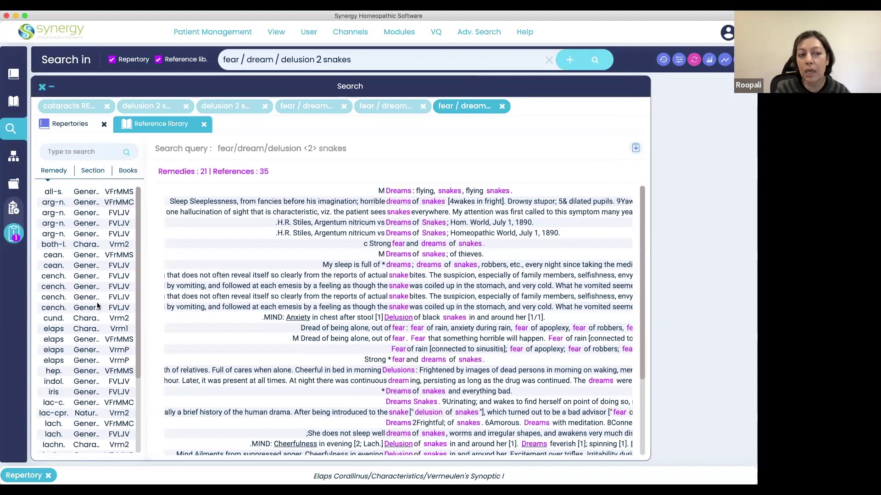
pyautogui.click(14, 233)
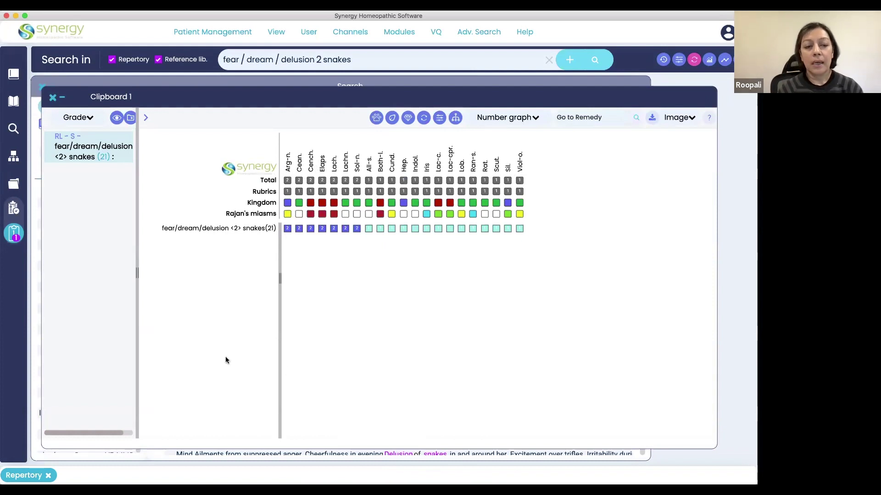
# Return to the search results and examine how often each remedy occurs among the reference library passages.
pyautogui.click(13, 129)
pyautogui.scroll(-5, 62, 343)
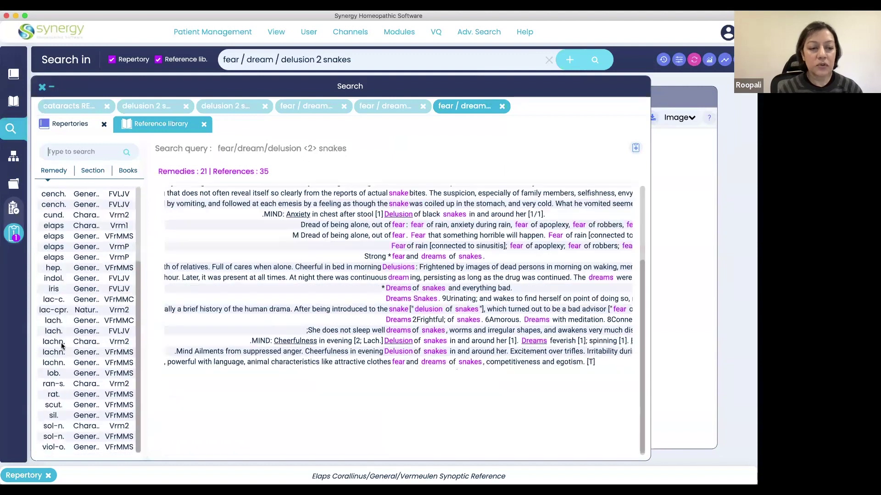
pyautogui.scroll(5, 62, 346)
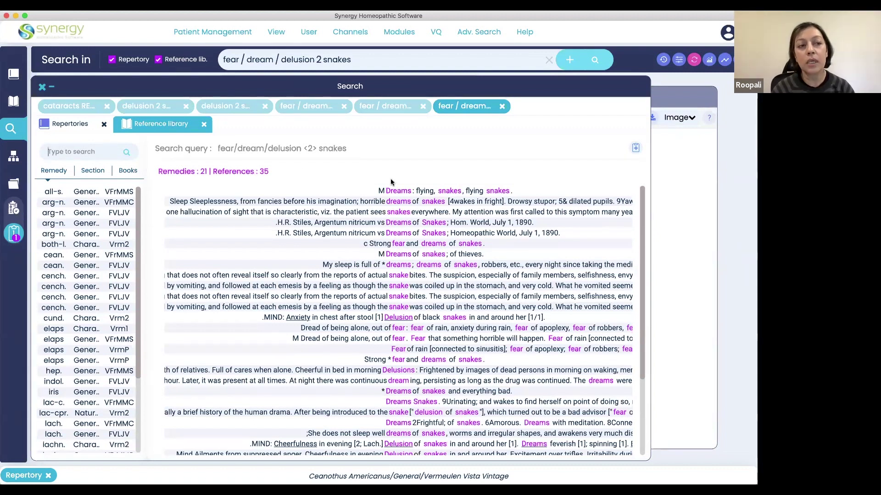
# Go back to the Reference Library and list its contents by remedies instead of books.
pyautogui.click(14, 102)
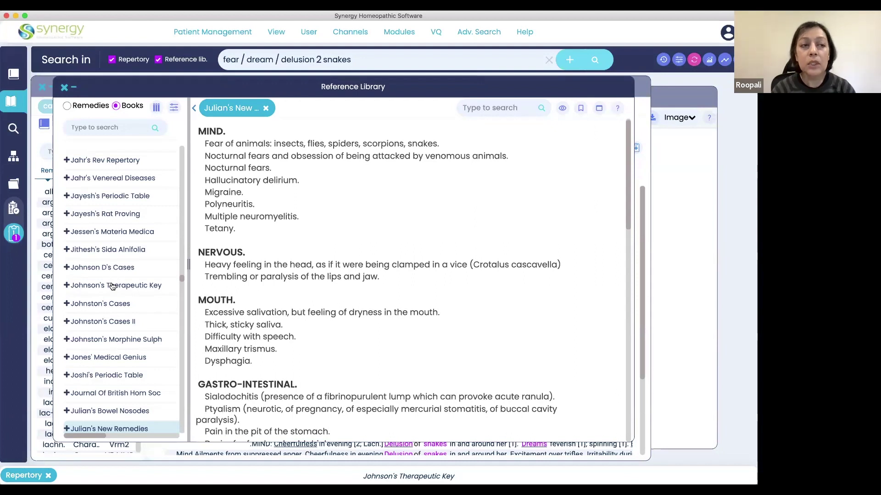
pyautogui.click(67, 105)
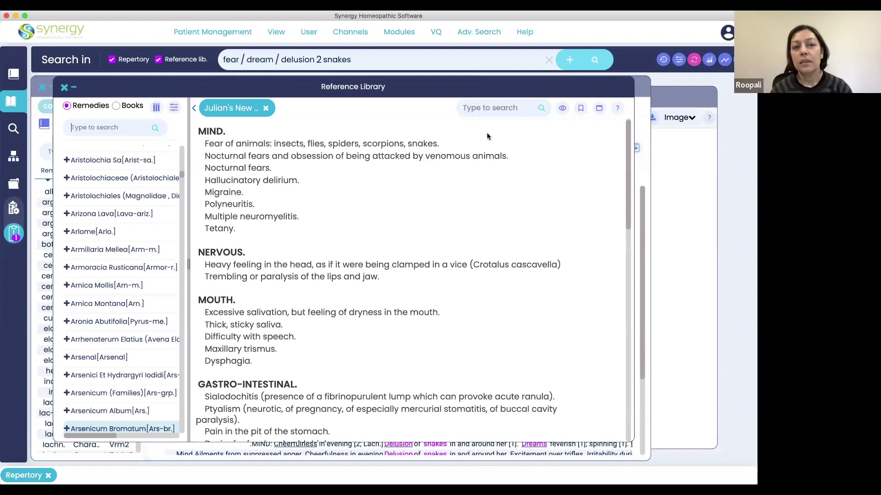
# Bring up the VQ Notes and look through the Superclasses page.
pyautogui.click(436, 33)
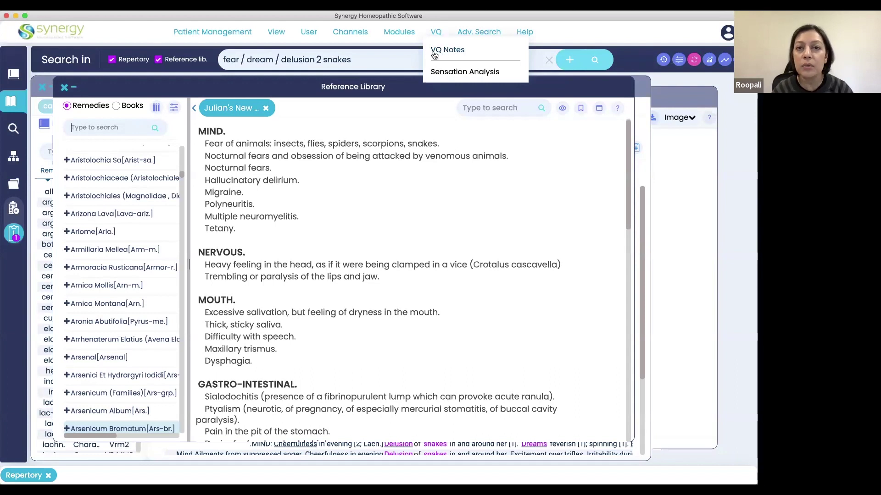
pyautogui.click(448, 50)
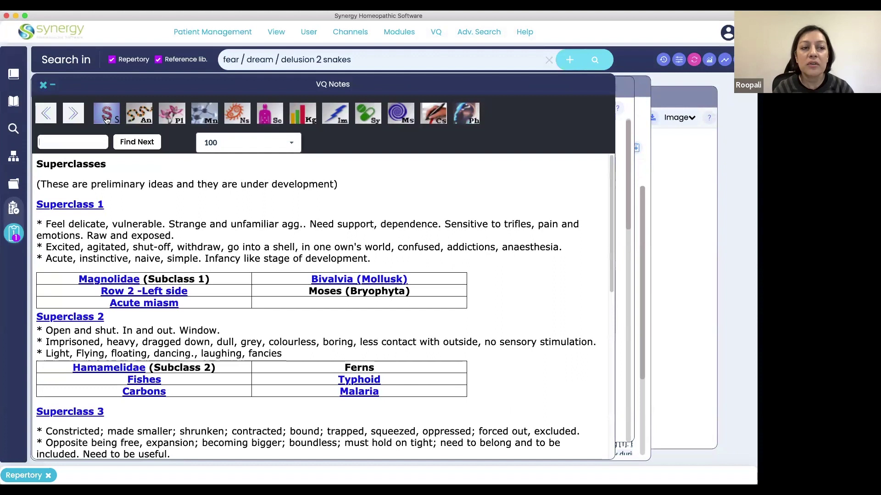
pyautogui.scroll(-5, 155, 247)
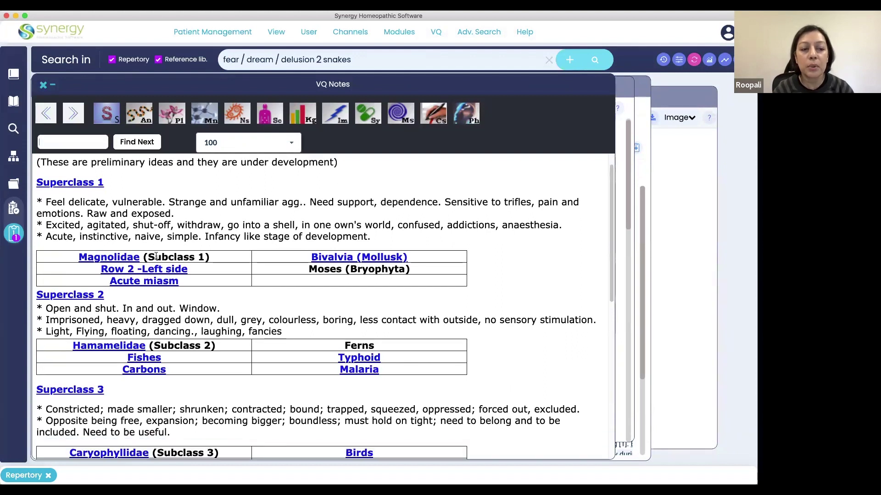
pyautogui.scroll(5, 156, 256)
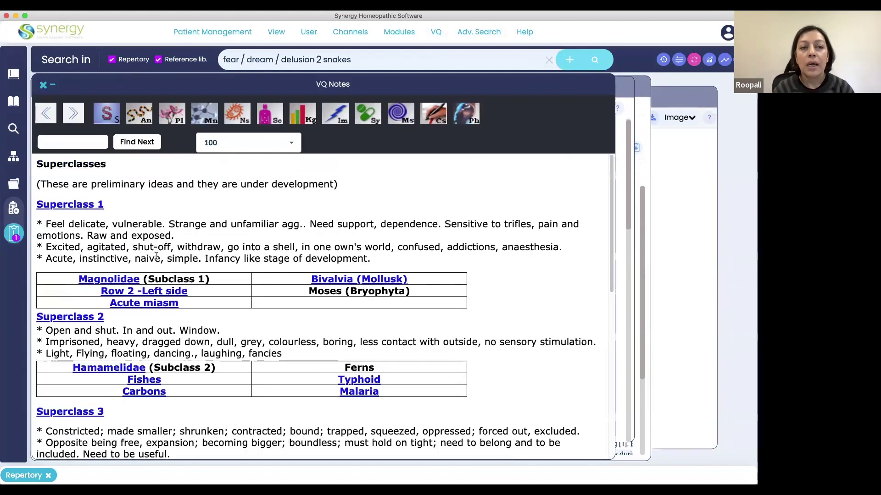